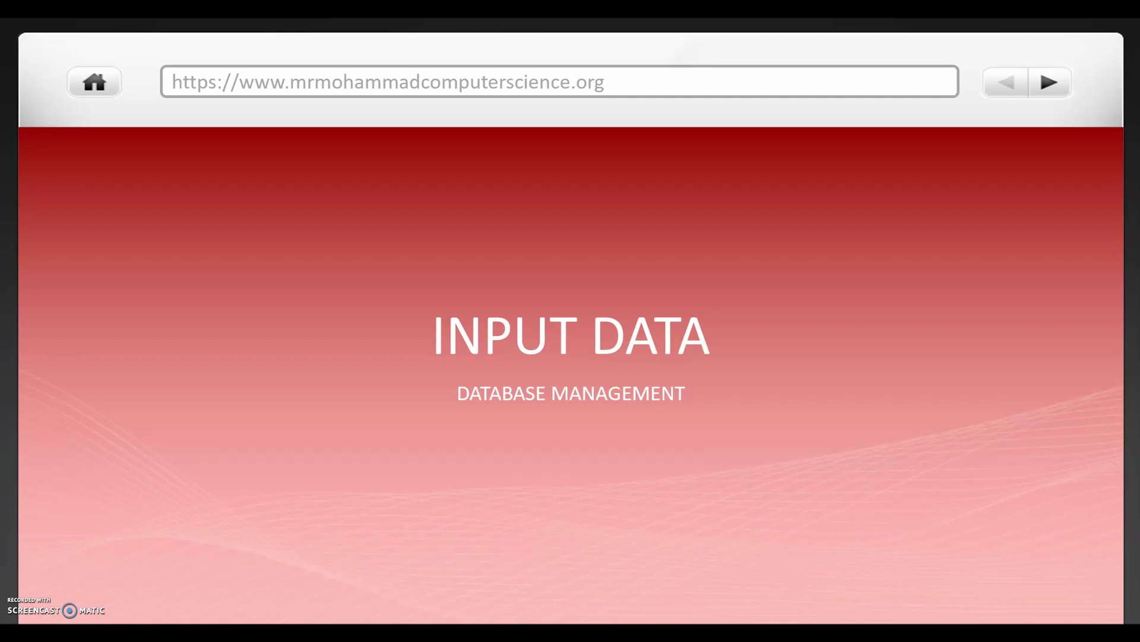
# - Advance past the INPUT DATA title slide to the seven-item skills checklist slide
pyautogui.press('Right')
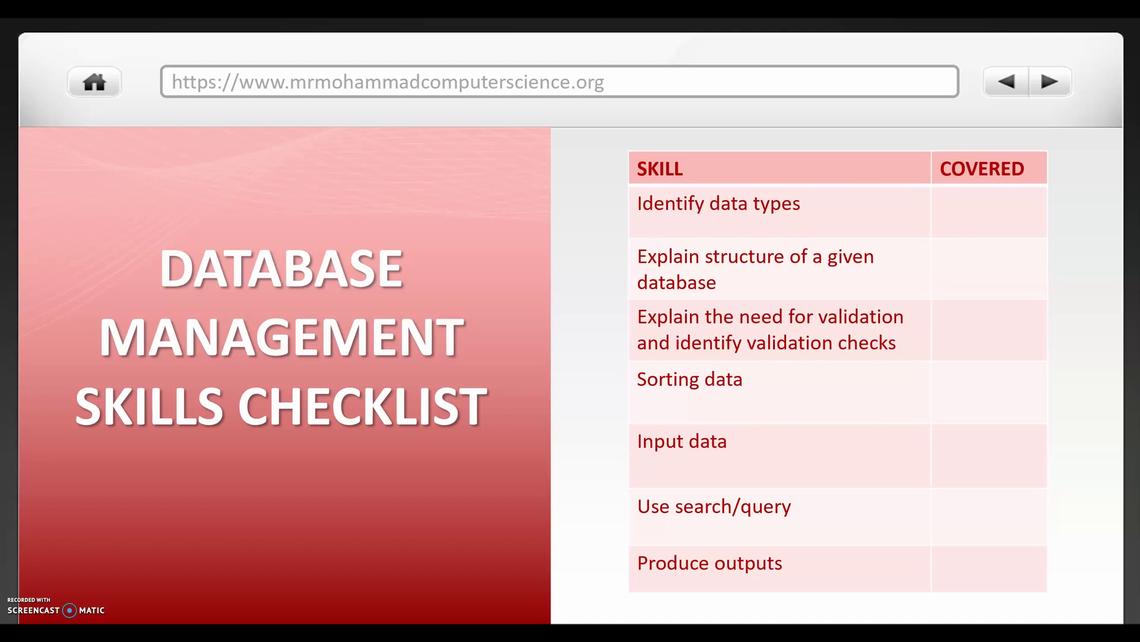
# - Advance the slideshow to the Input Data slide with its two-row skills table
pyautogui.press('Right')
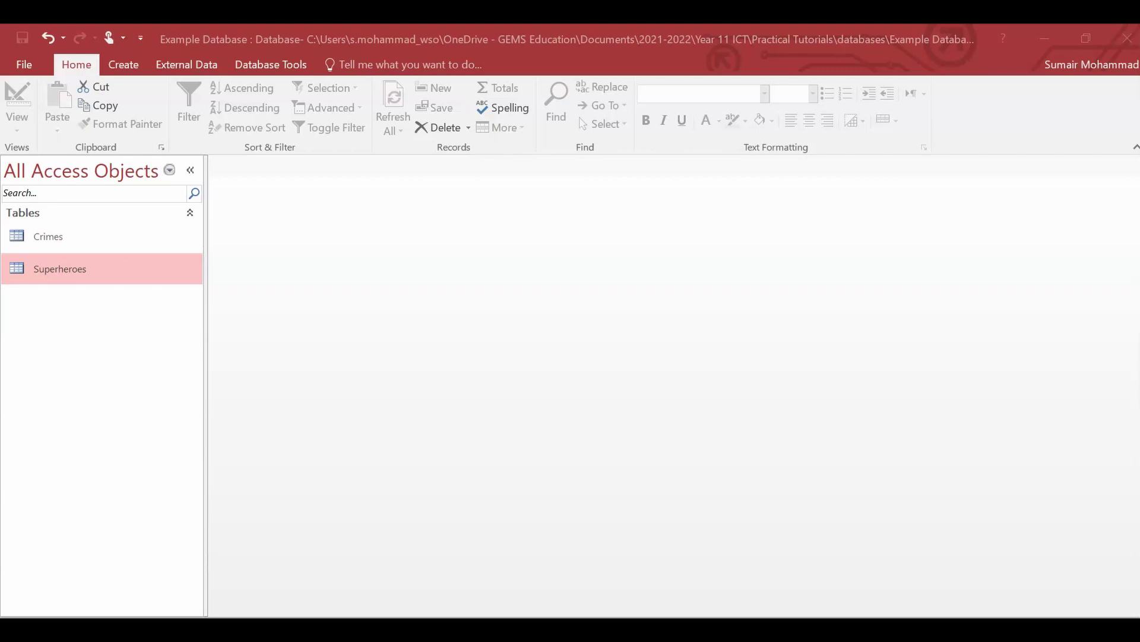
# - Start an Excel import from External Data with the Super Villains workbook as its source file
pyautogui.click(298, 367)
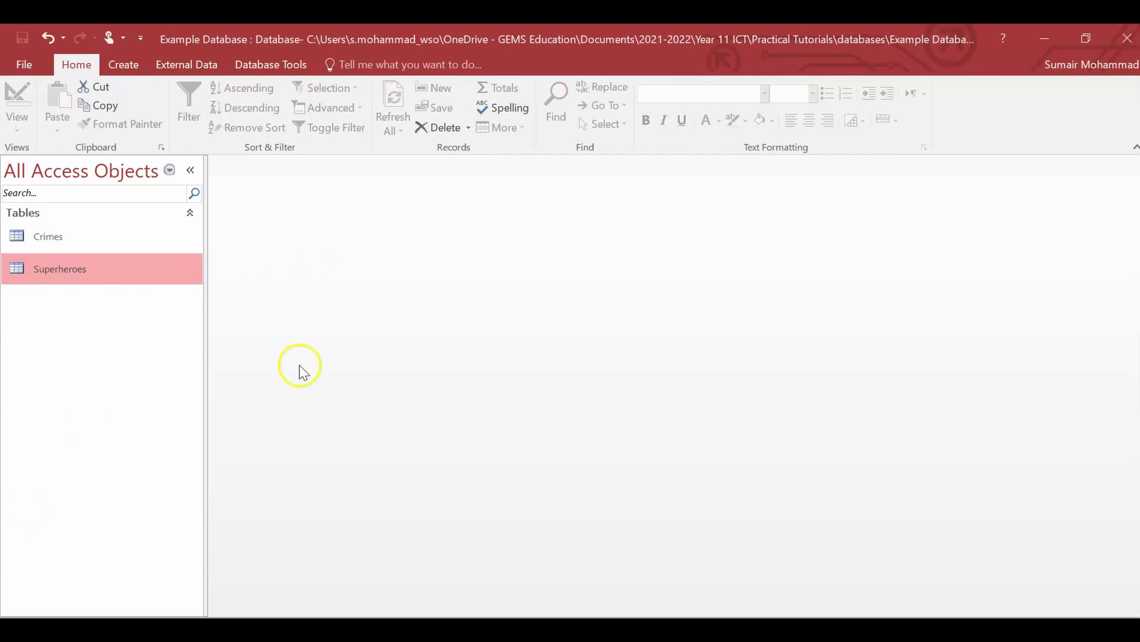
pyautogui.click(188, 64)
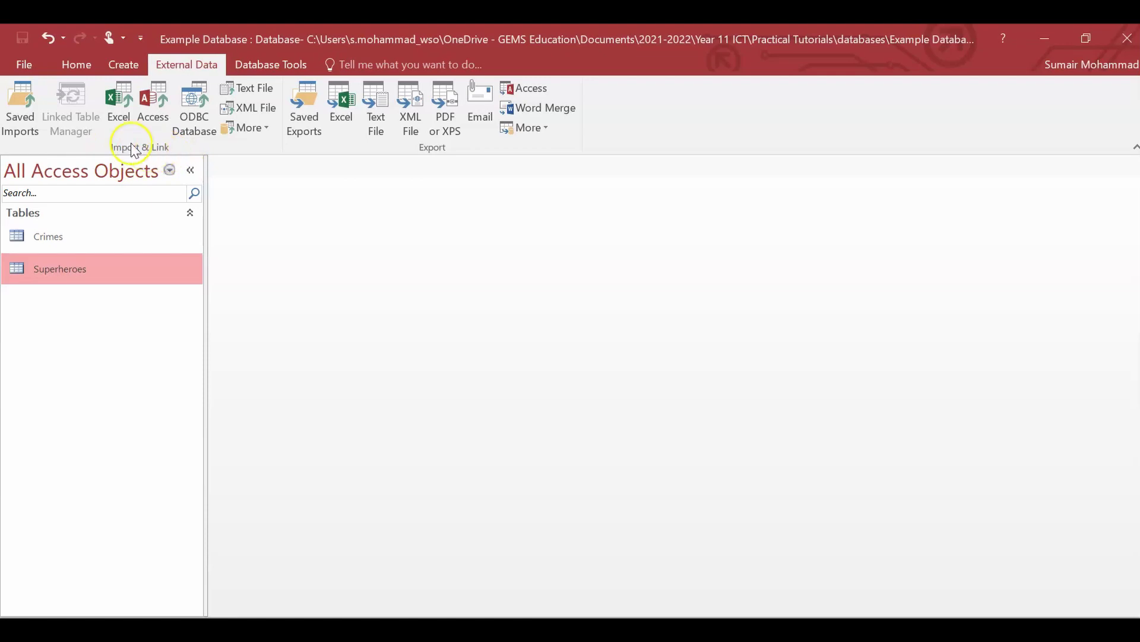
pyautogui.click(113, 104)
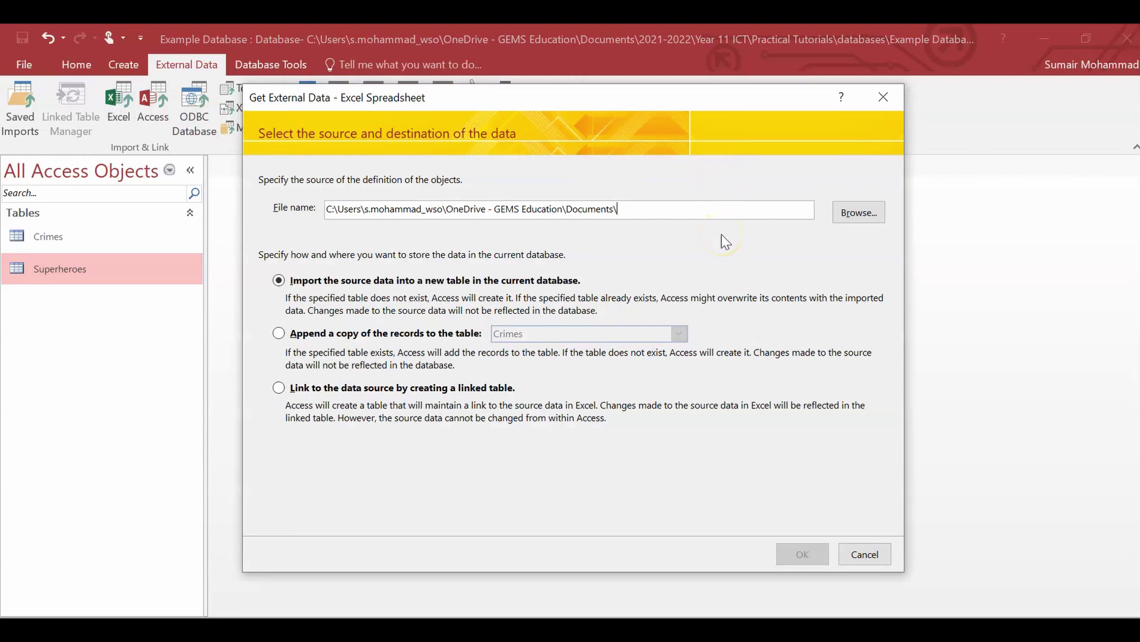
pyautogui.click(857, 214)
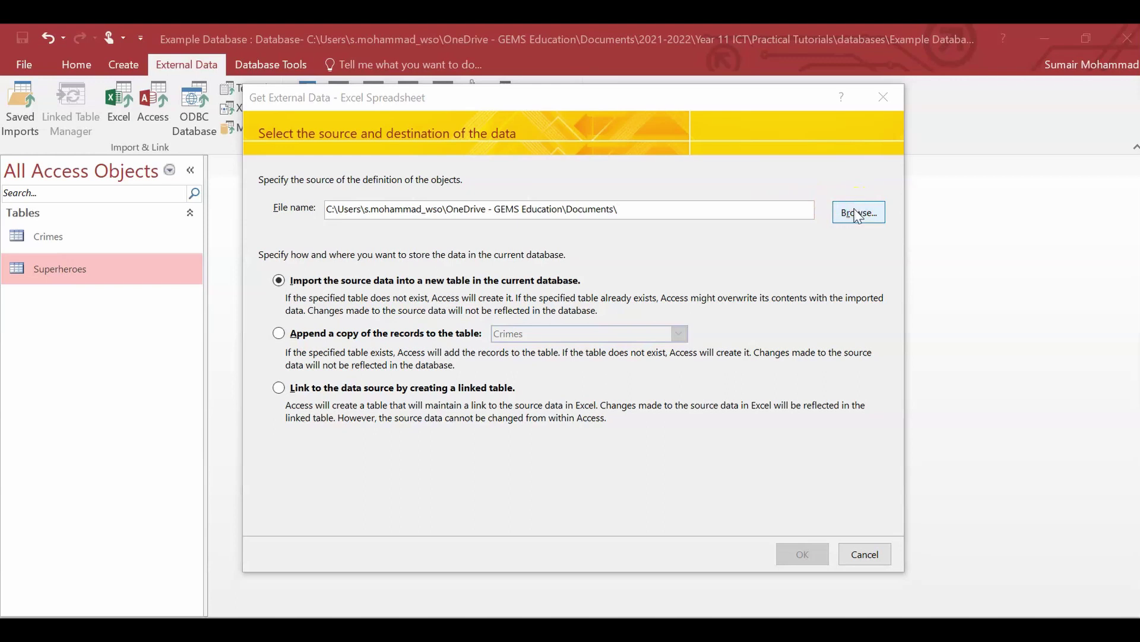
pyautogui.click(464, 251)
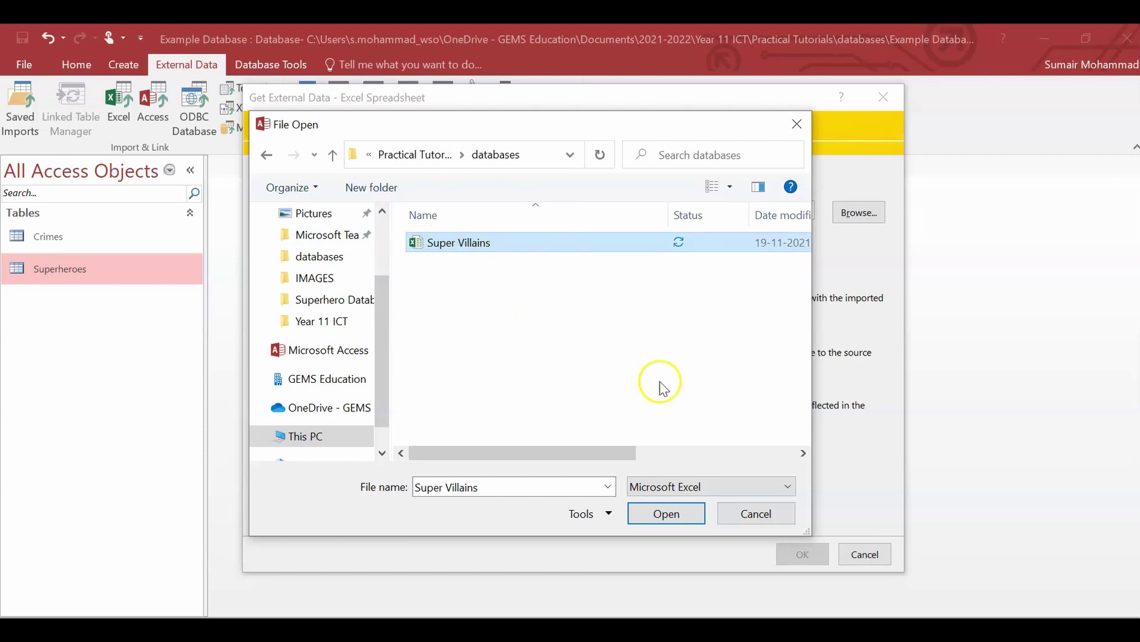
pyautogui.click(666, 514)
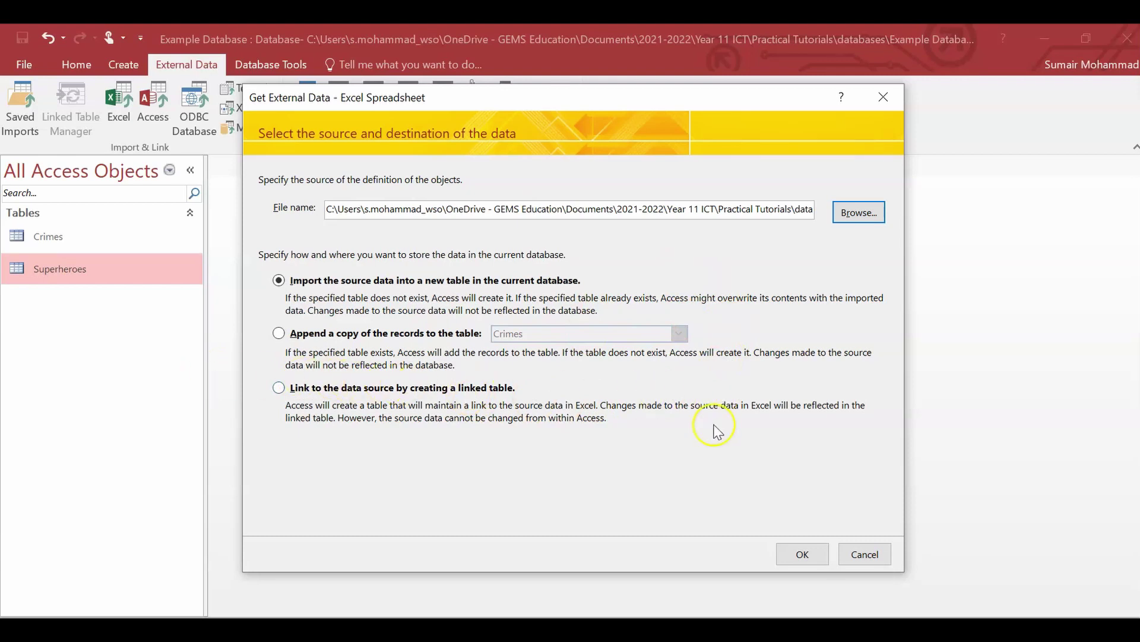
# - Import the workbook as a new table named Supervillains, with Villain ID as primary key
pyautogui.click(796, 554)
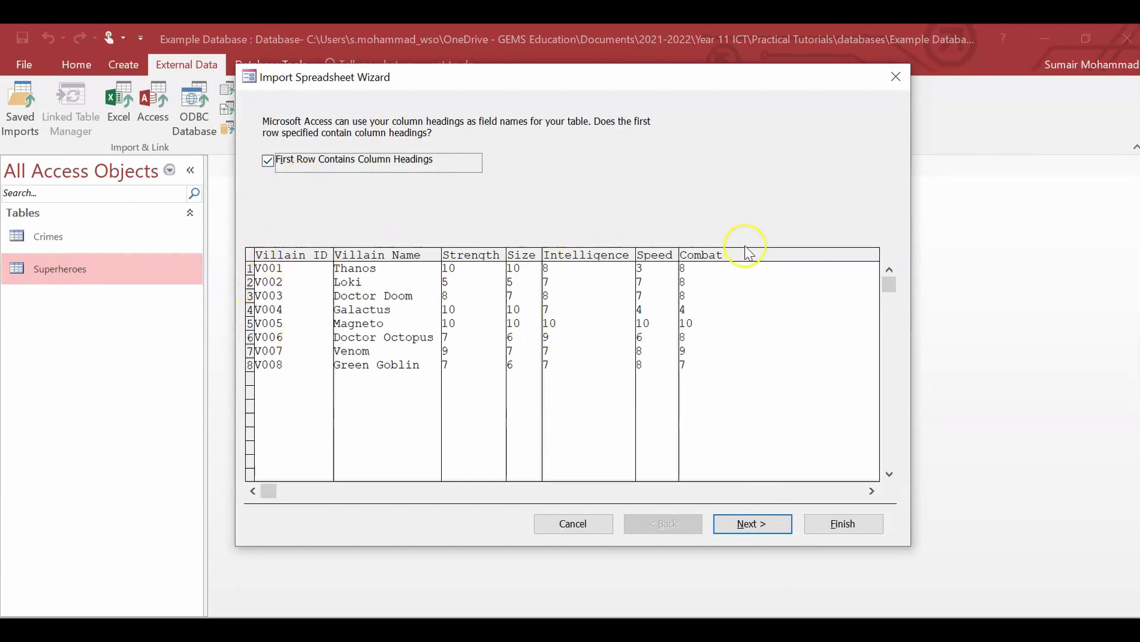
pyautogui.click(750, 524)
pyautogui.click(762, 530)
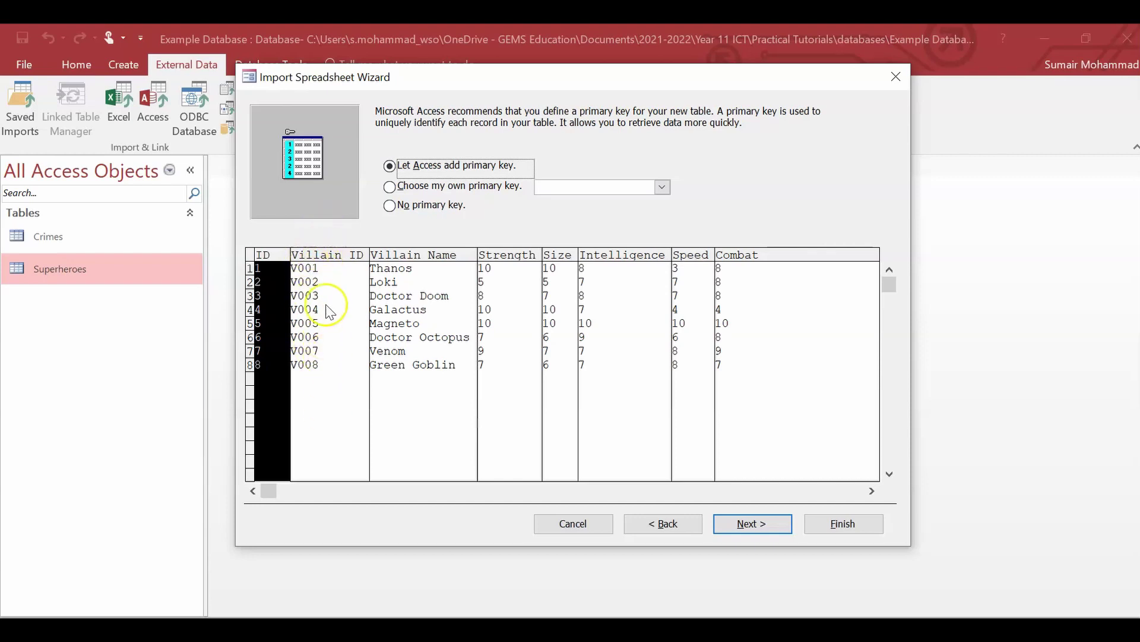
pyautogui.click(397, 187)
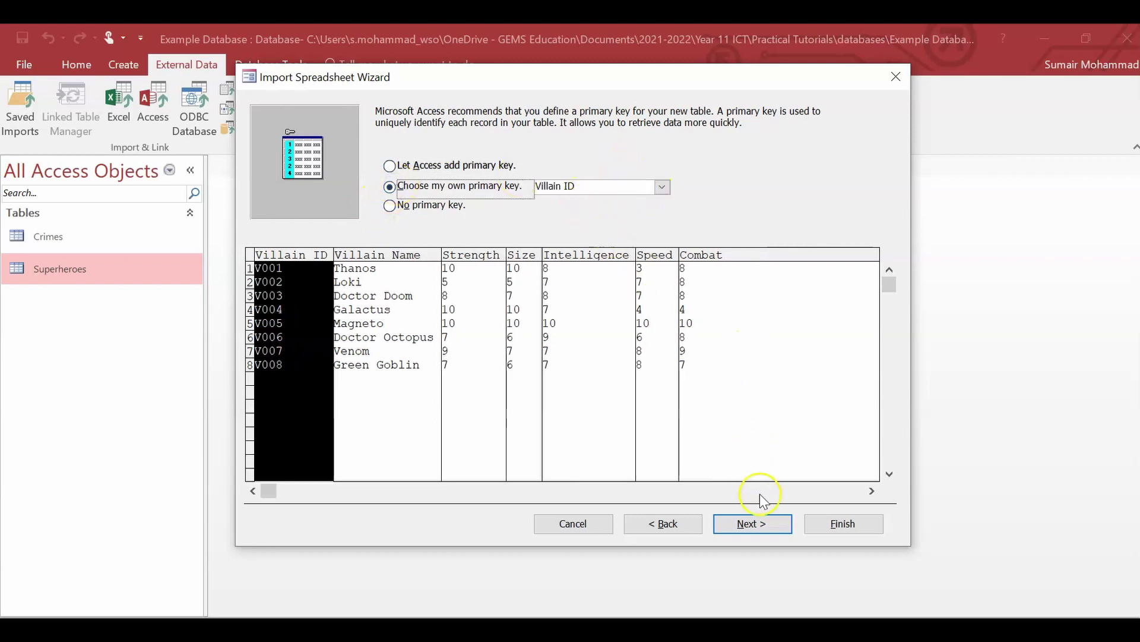
pyautogui.click(760, 529)
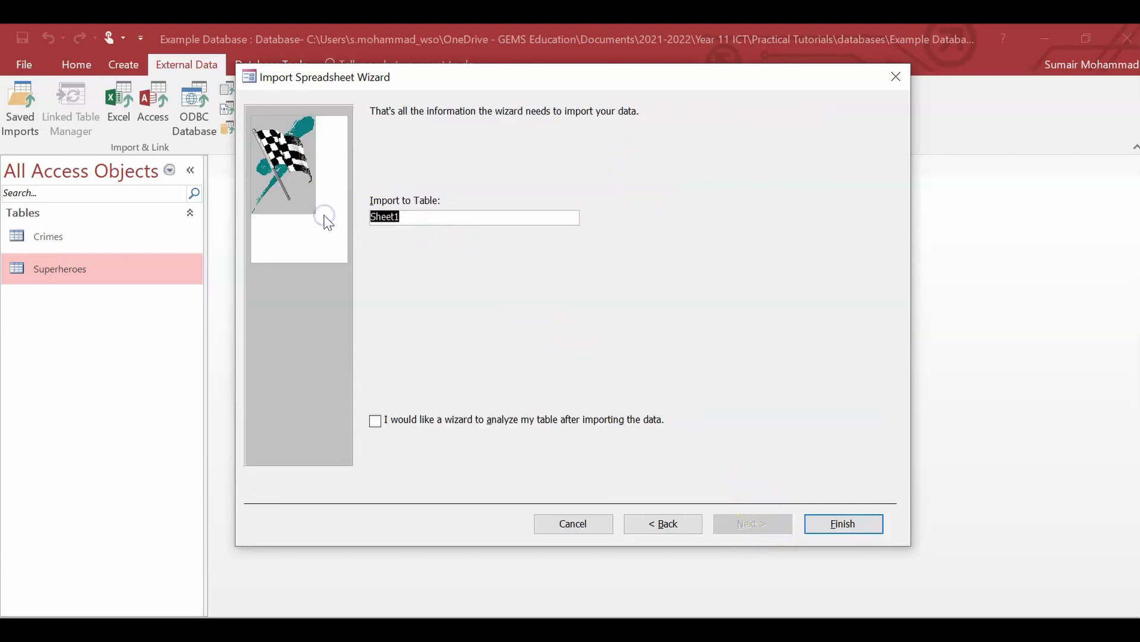
pyautogui.write('Supervillains')
pyautogui.click(832, 524)
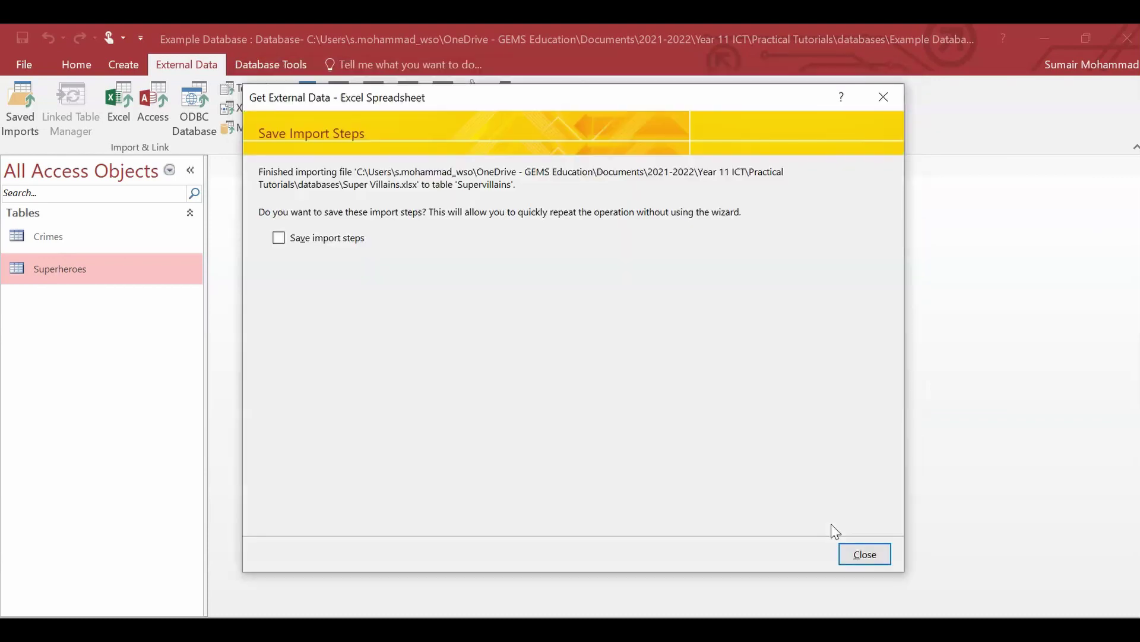
# - Close the import summary, open the Supervillains table, and cancel a started V009 record
pyautogui.click(864, 554)
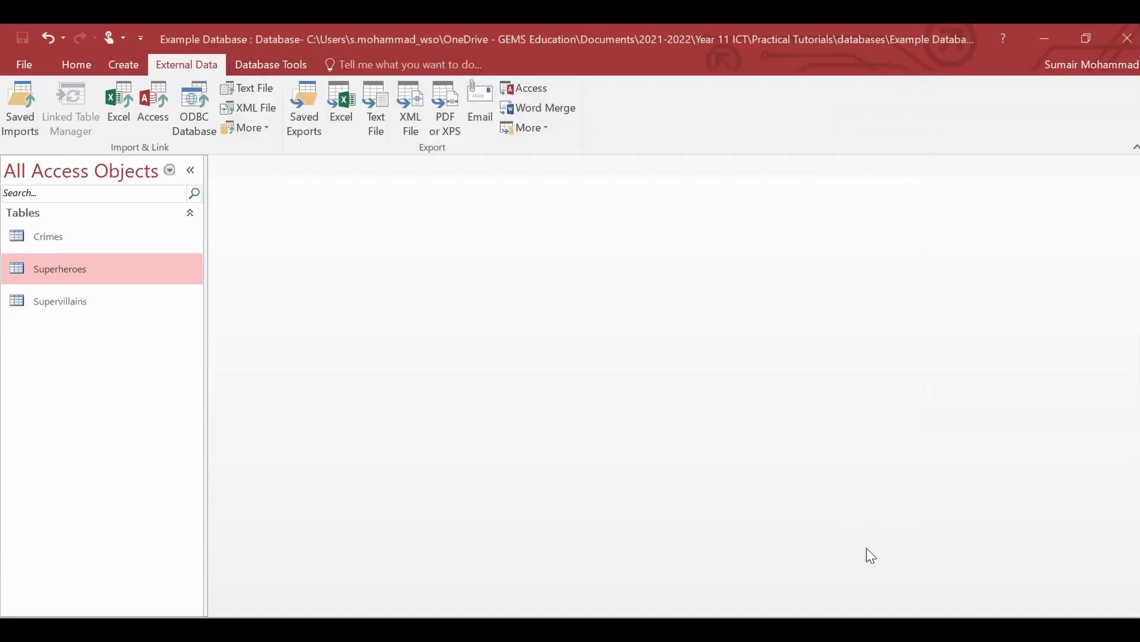
pyautogui.doubleClick(99, 304)
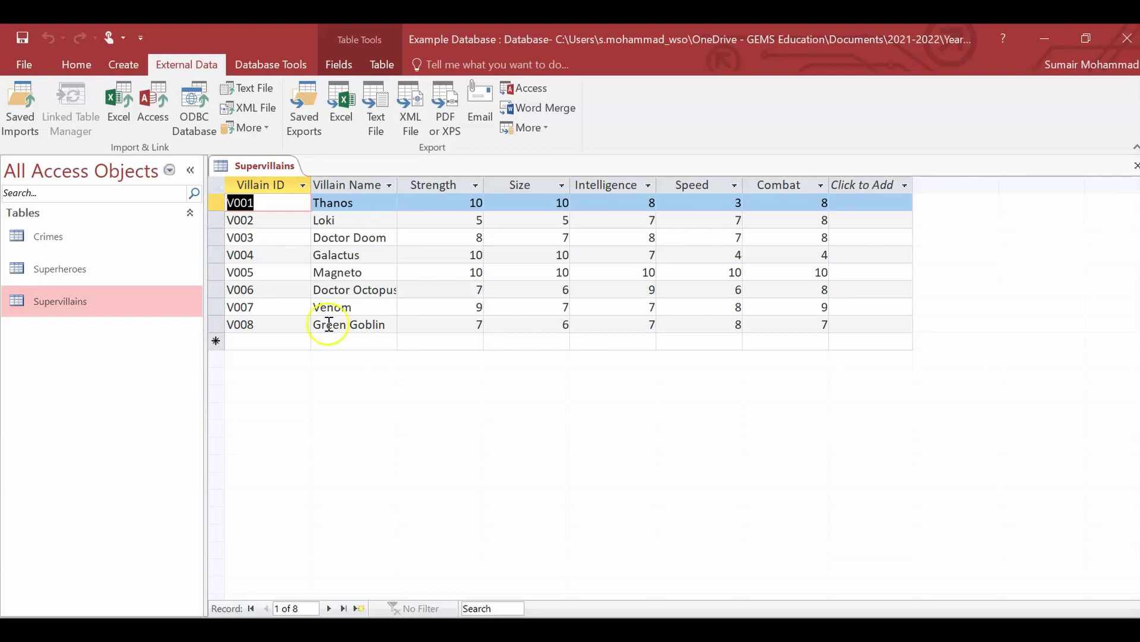
pyautogui.click(256, 340)
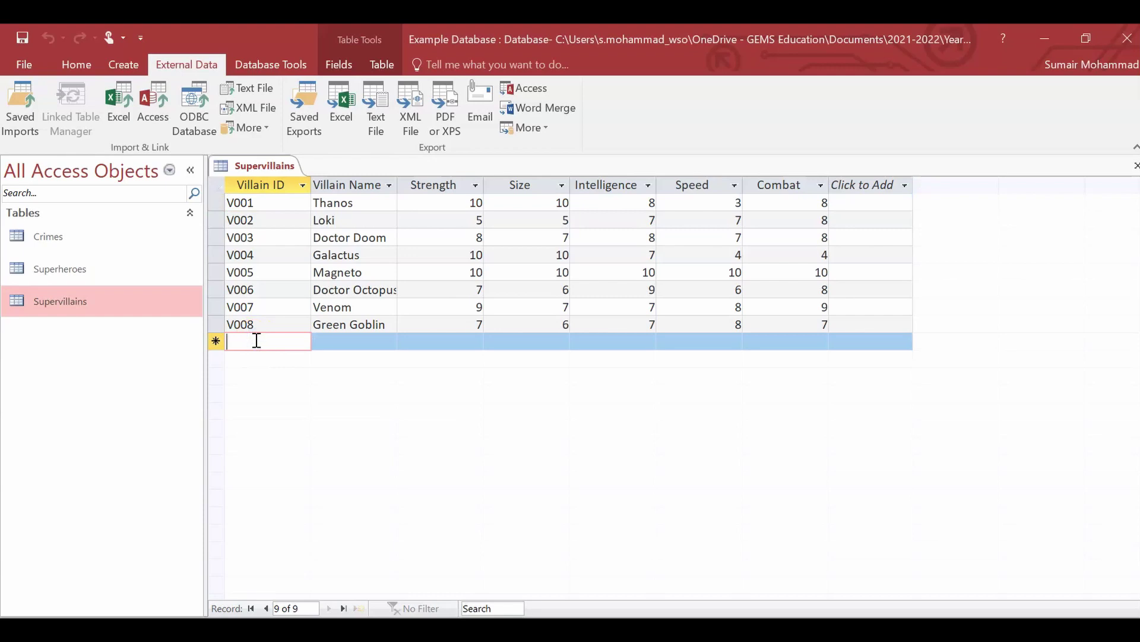
pyautogui.write('V00')
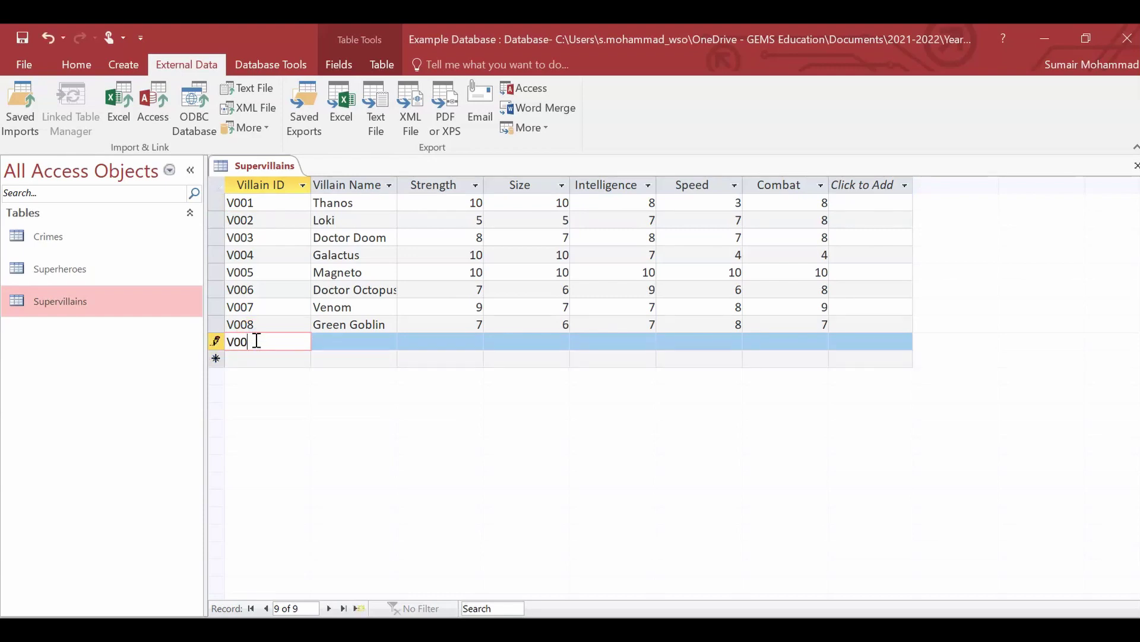
pyautogui.write('9')
pyautogui.press('Tab')
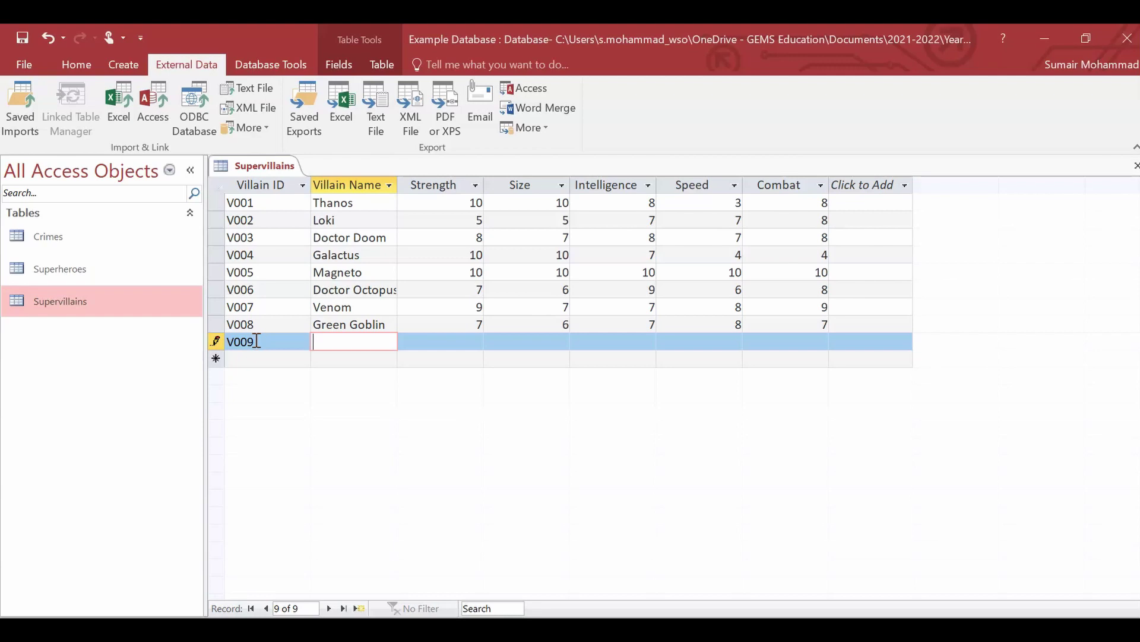
pyautogui.press('Escape')
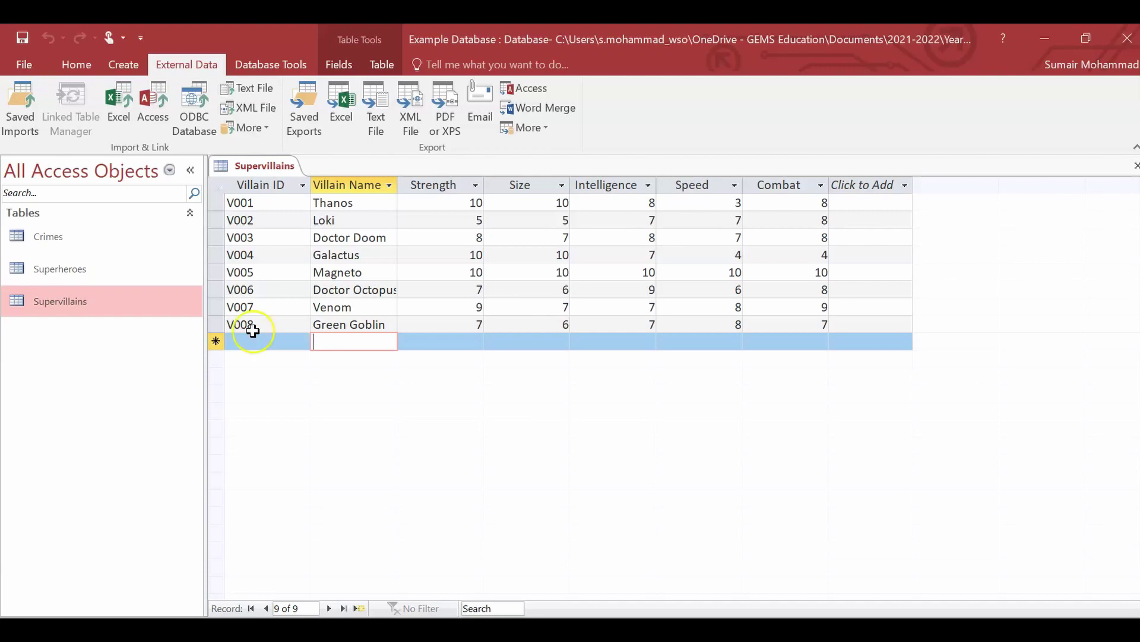
# - Use the Form Wizard to build a columnar form from all Supervillains table fields
pyautogui.click(118, 65)
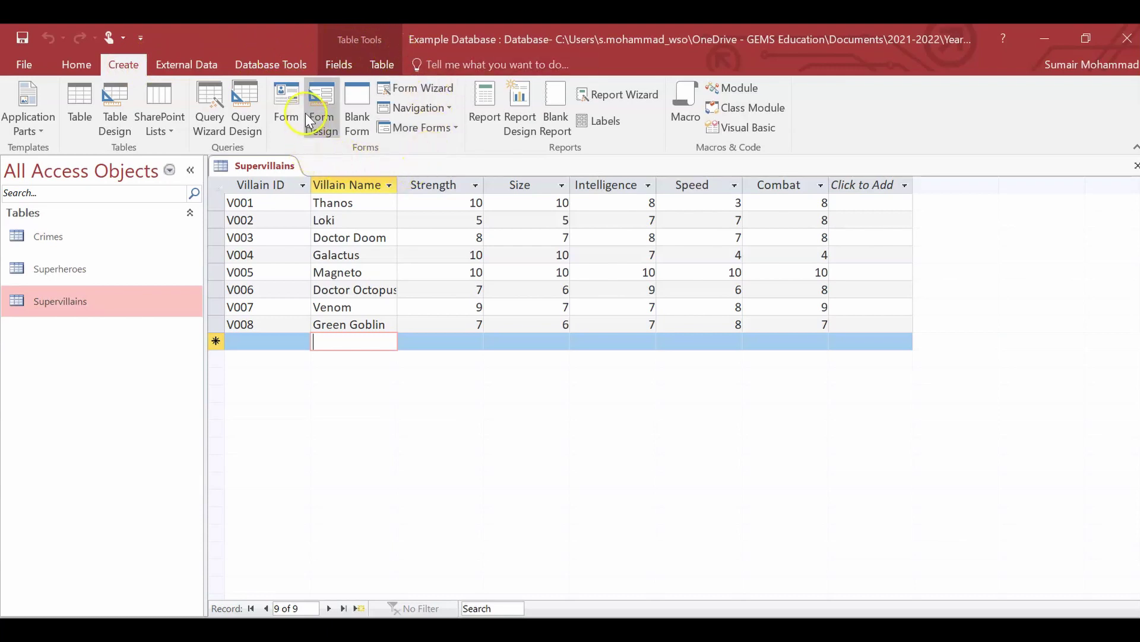
pyautogui.click(414, 85)
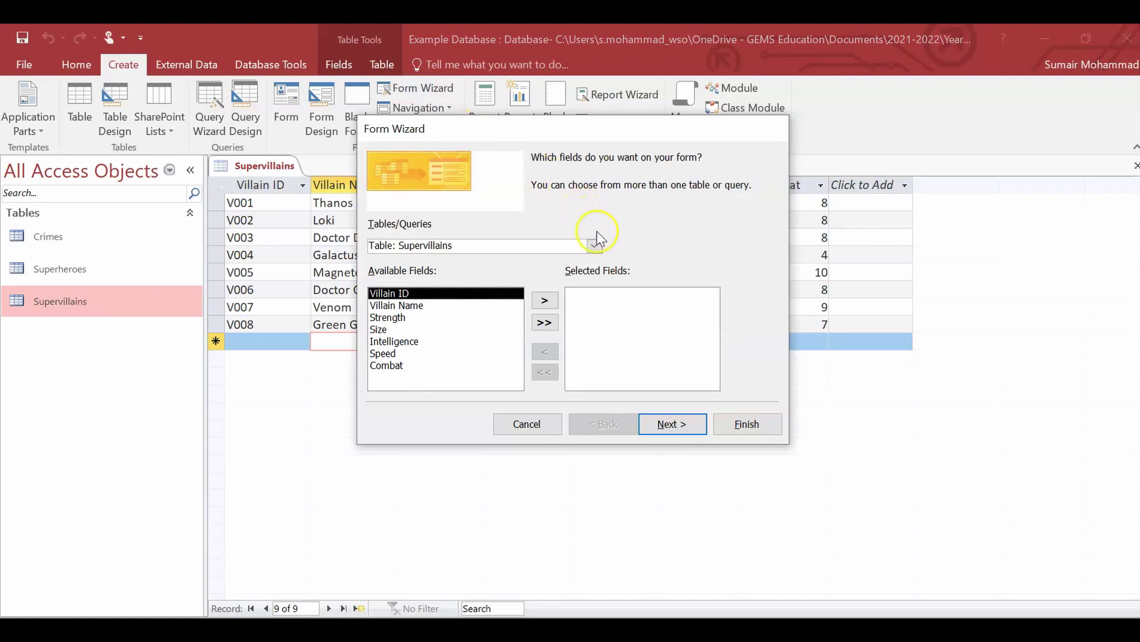
pyautogui.click(595, 244)
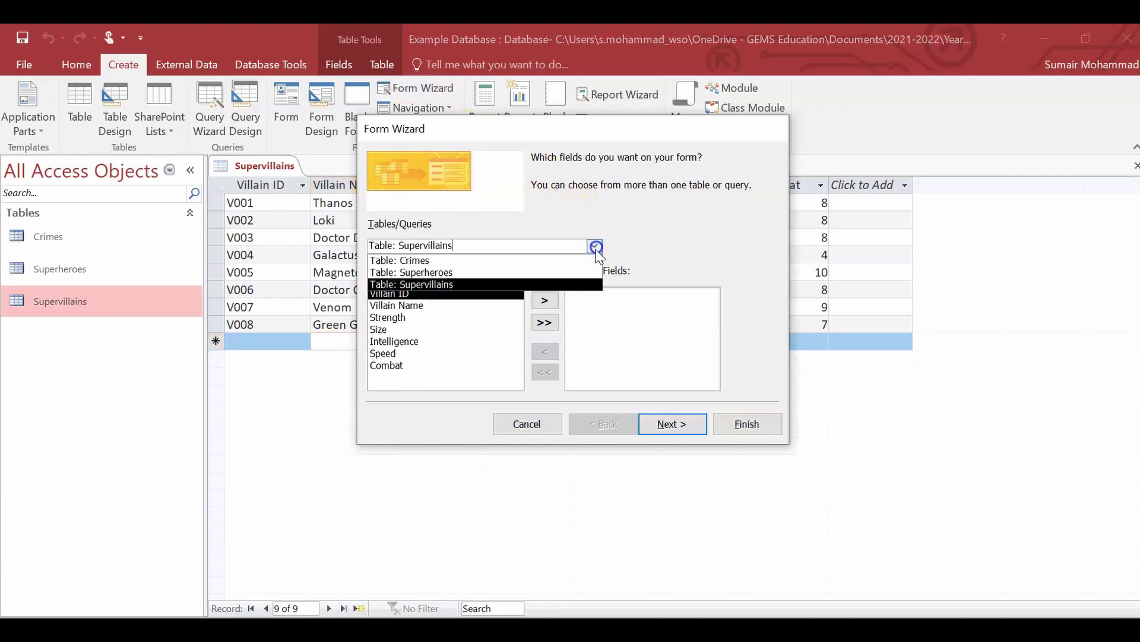
pyautogui.click(469, 285)
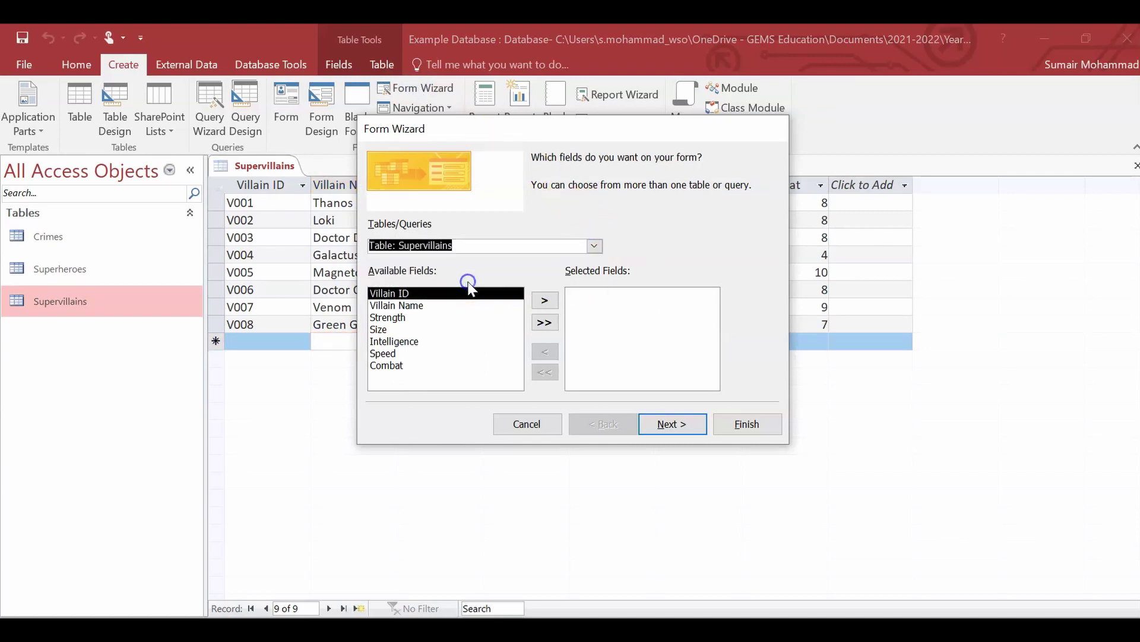
pyautogui.click(544, 322)
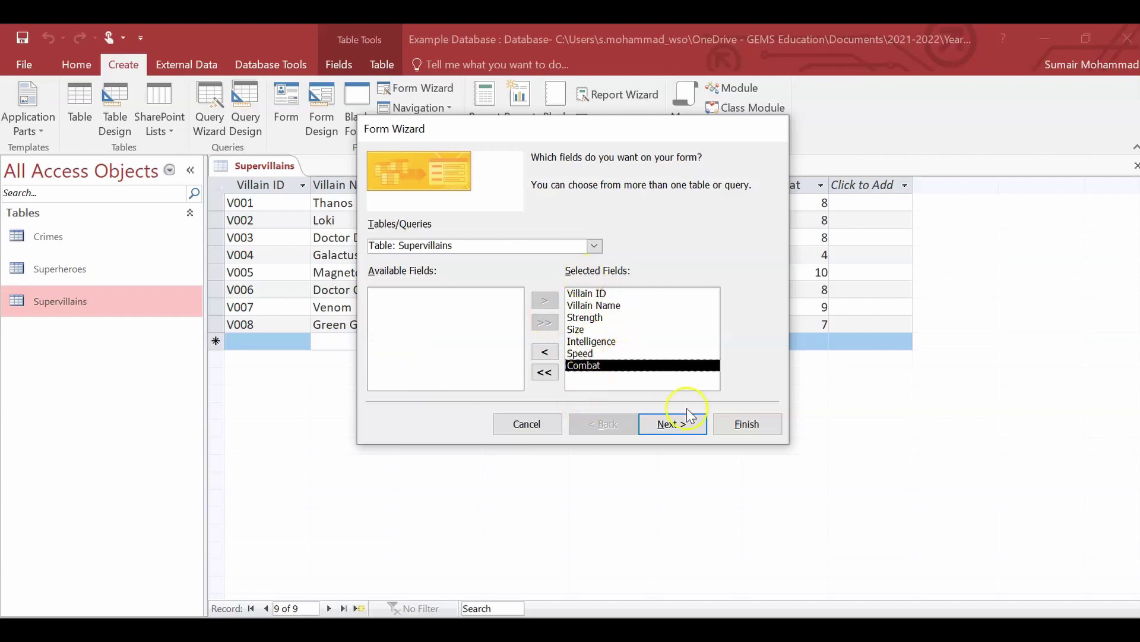
pyautogui.click(675, 428)
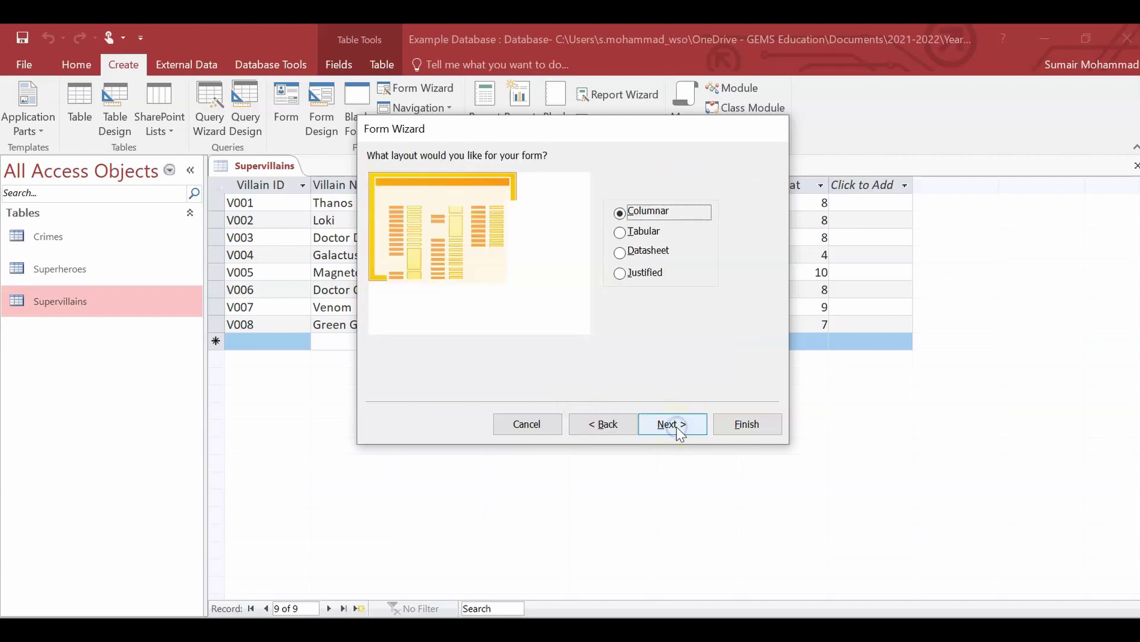
pyautogui.click(763, 430)
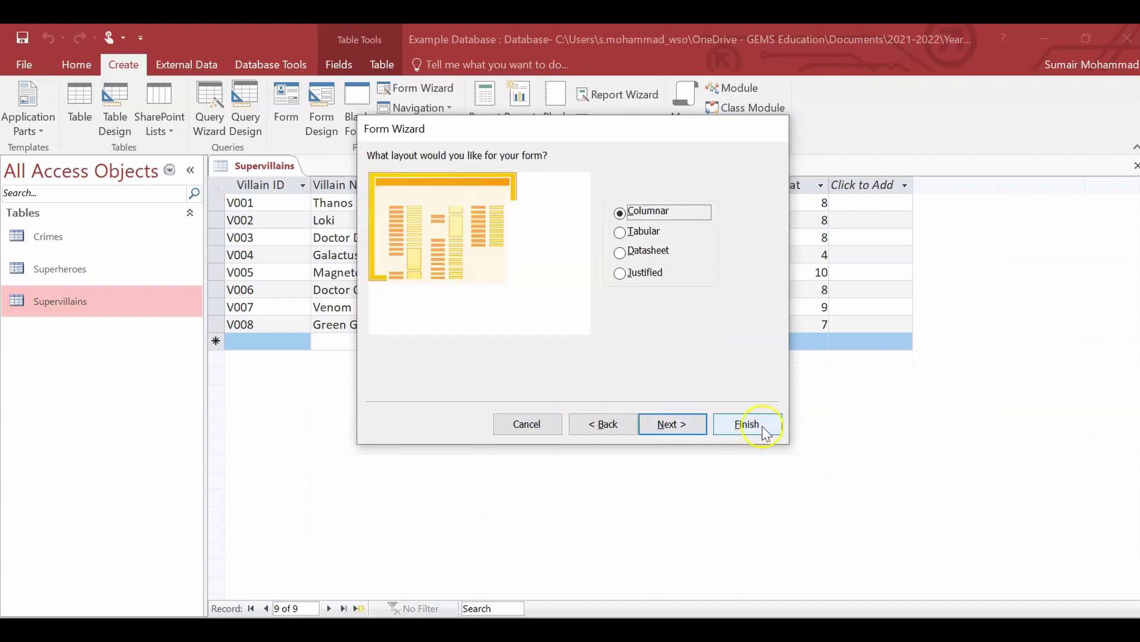
pyautogui.click(676, 424)
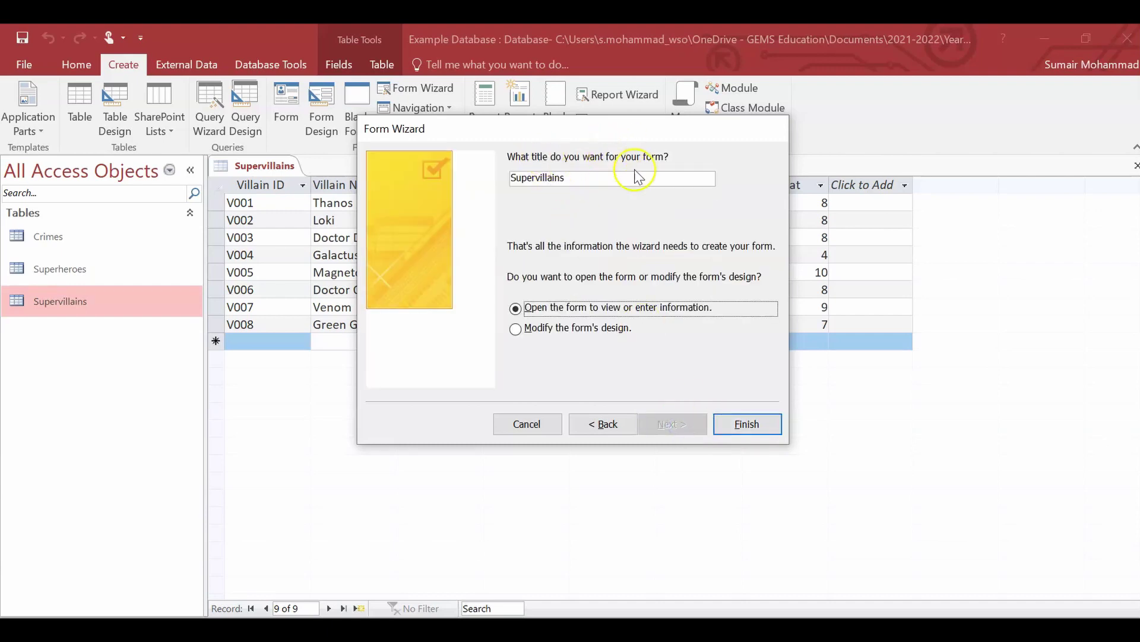
pyautogui.click(746, 424)
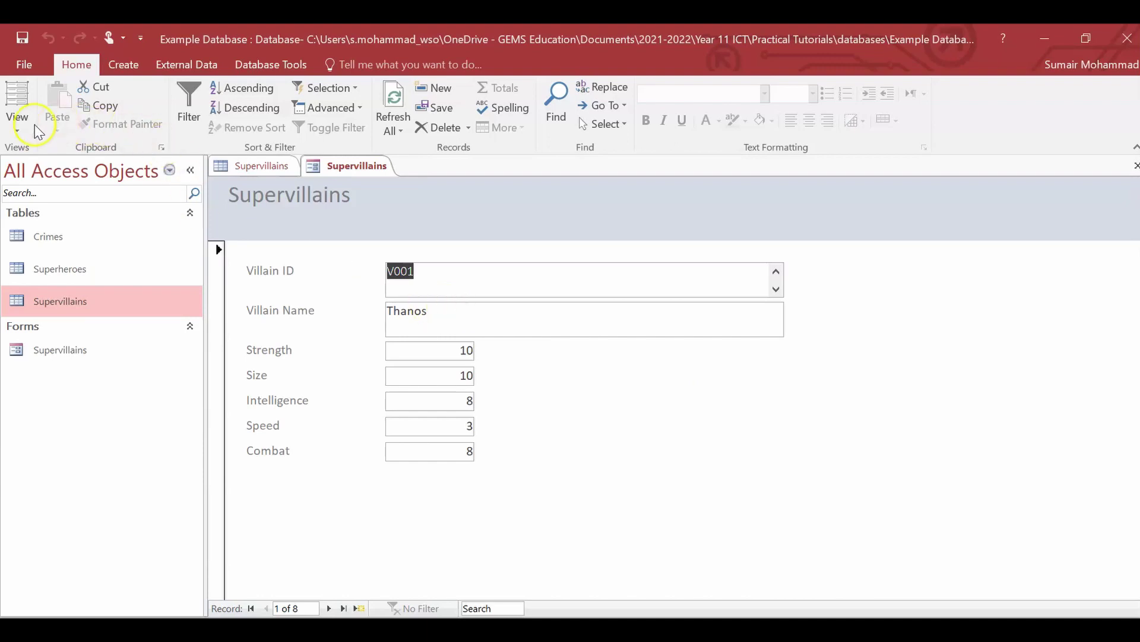
# - In Design View, shorten the Villain ID and Villain Name boxes
pyautogui.click(7, 128)
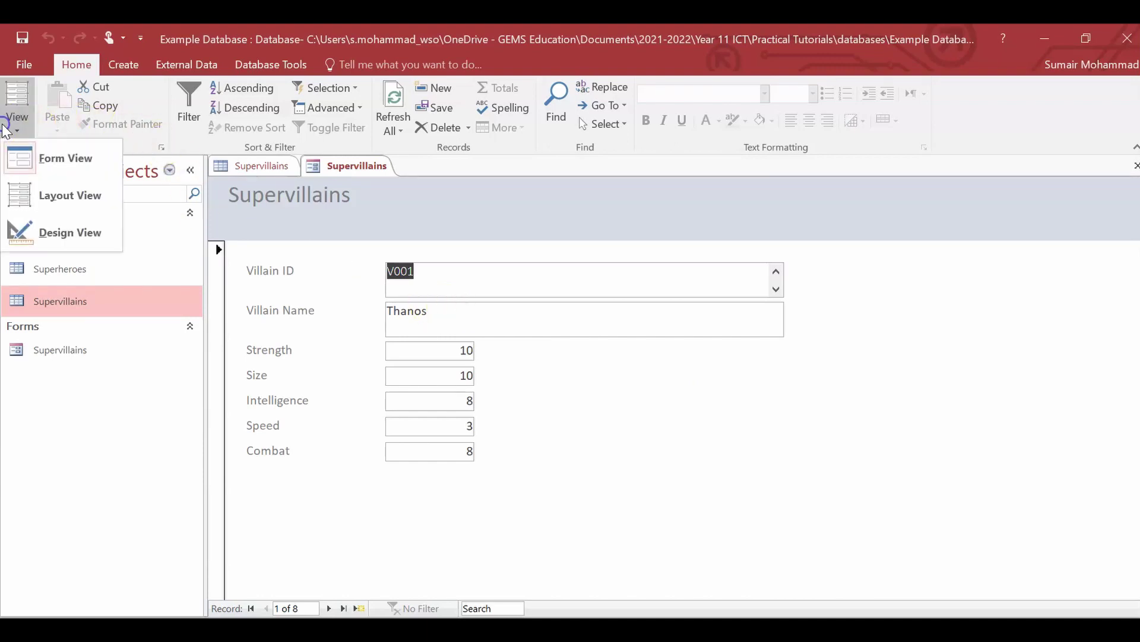
pyautogui.click(69, 233)
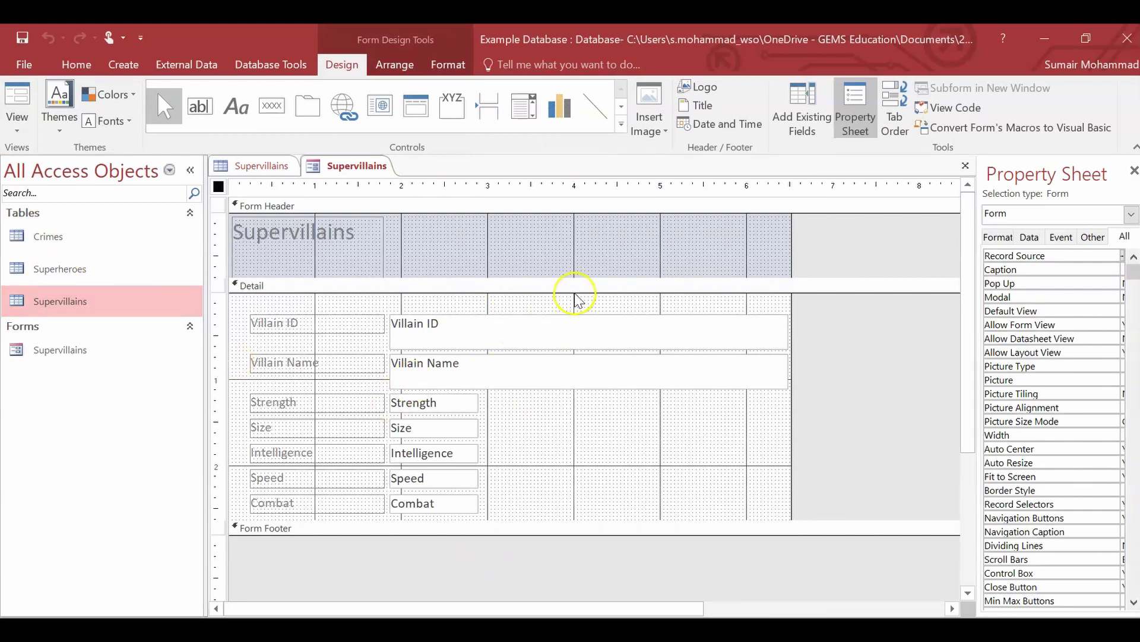
pyautogui.moveTo(575, 306); pyautogui.dragTo(584, 432)
pyautogui.moveTo(585, 393); pyautogui.dragTo(588, 372)
pyautogui.click(582, 401)
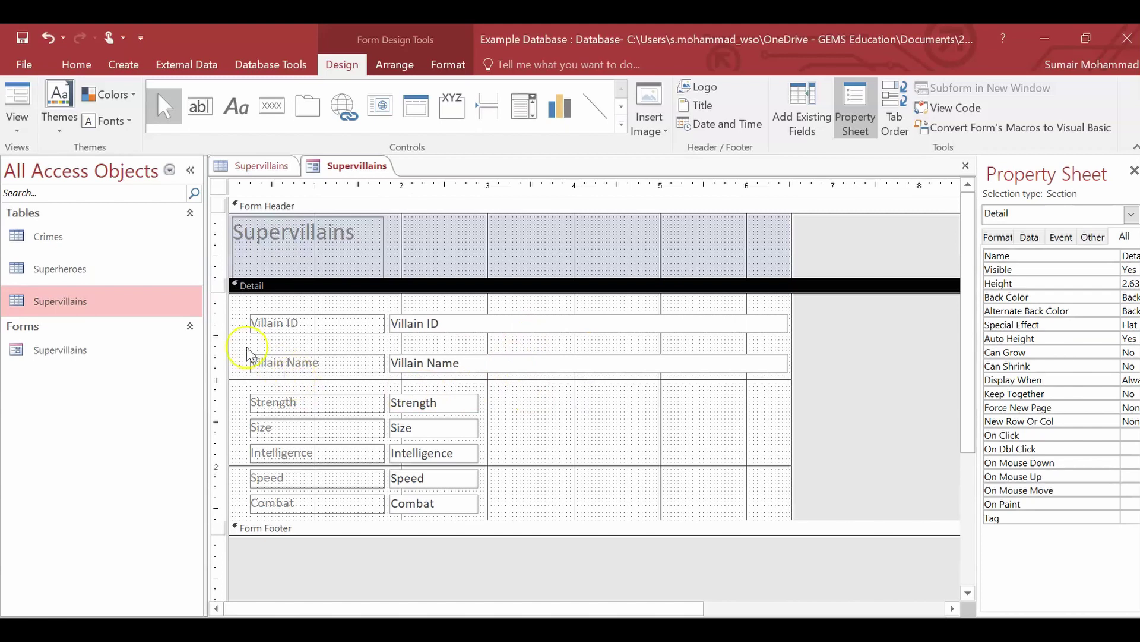
# - Move Villain Name and the Strength to Combat fields upward to close the gaps
pyautogui.moveTo(238, 348); pyautogui.dragTo(797, 594)
pyautogui.moveTo(344, 386); pyautogui.dragTo(341, 360)
pyautogui.click(501, 420)
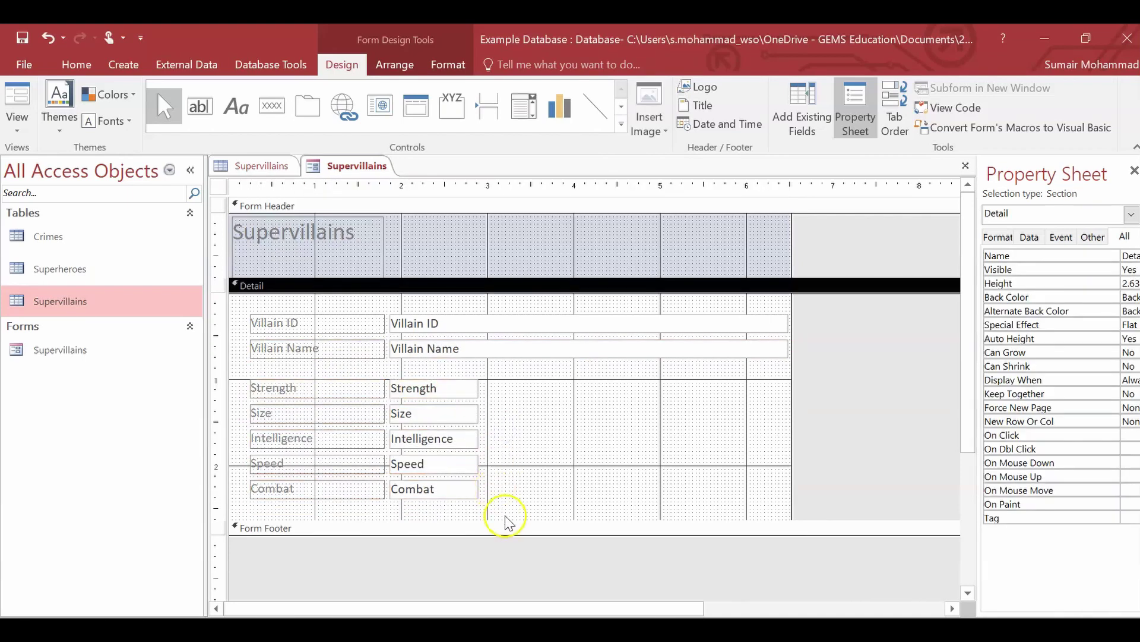
pyautogui.moveTo(499, 505); pyautogui.dragTo(238, 374)
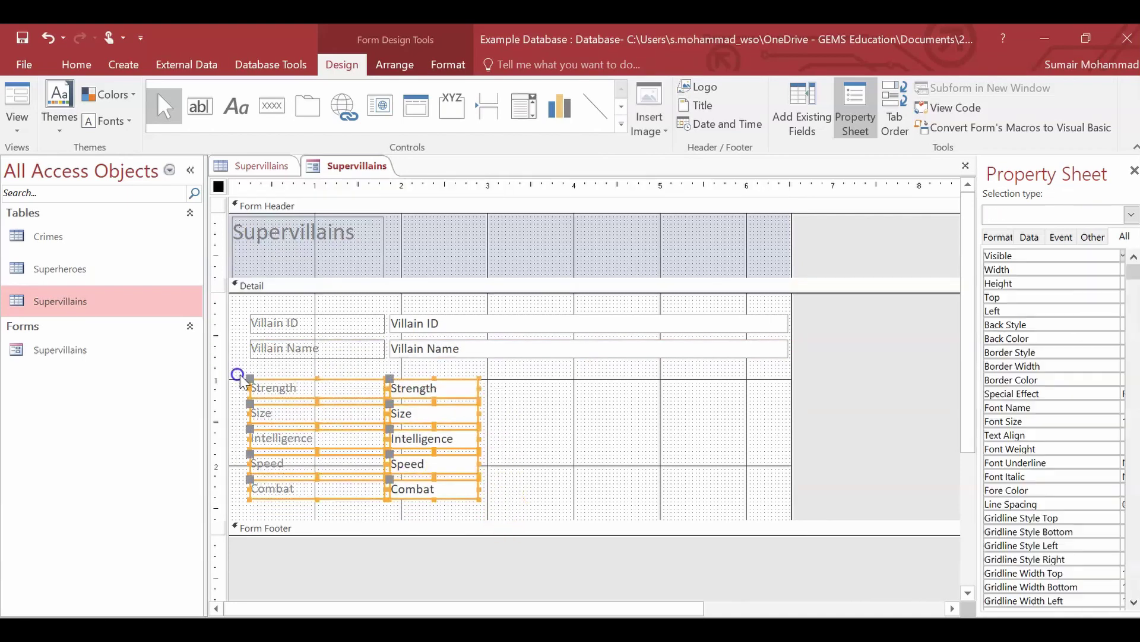
pyautogui.keyDown('shift'); pyautogui.click(345, 379); pyautogui.keyUp('shift')
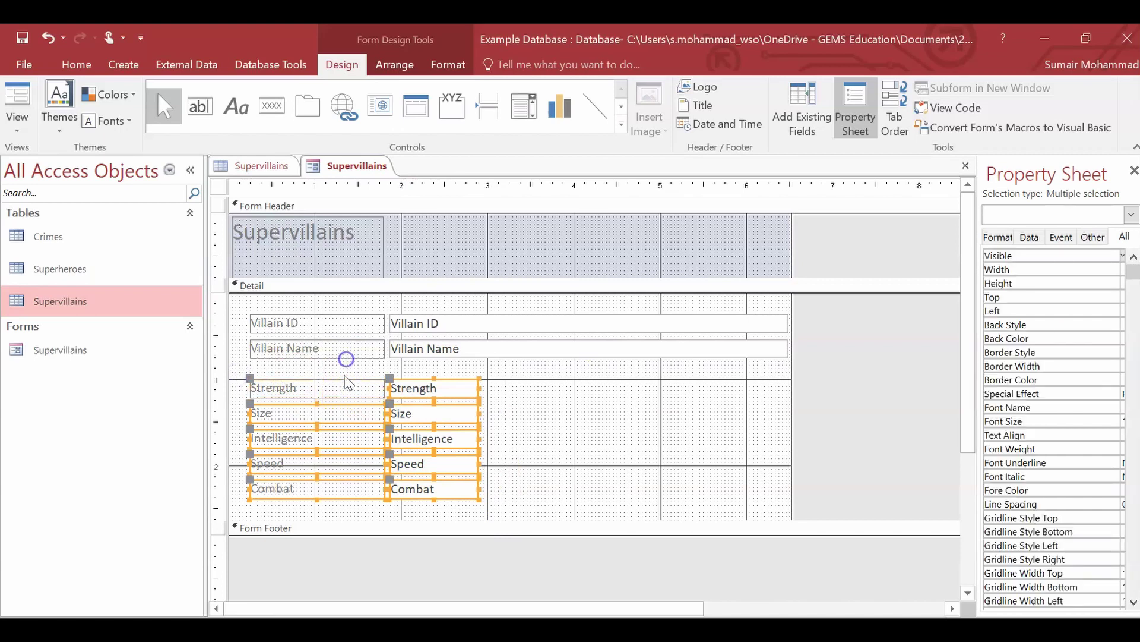
pyautogui.moveTo(349, 386); pyautogui.dragTo(349, 370)
pyautogui.click(542, 413)
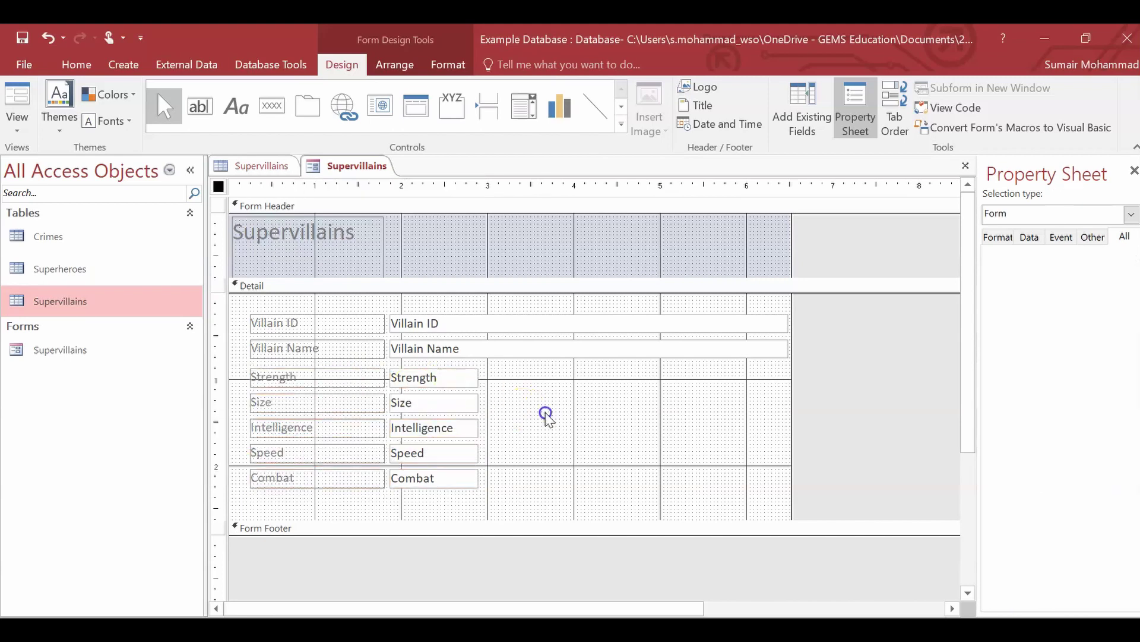
# - Narrow the Villain ID and Name boxes and widen Strength to Combat boxes to match
pyautogui.click(612, 355)
pyautogui.moveTo(682, 387); pyautogui.dragTo(644, 275)
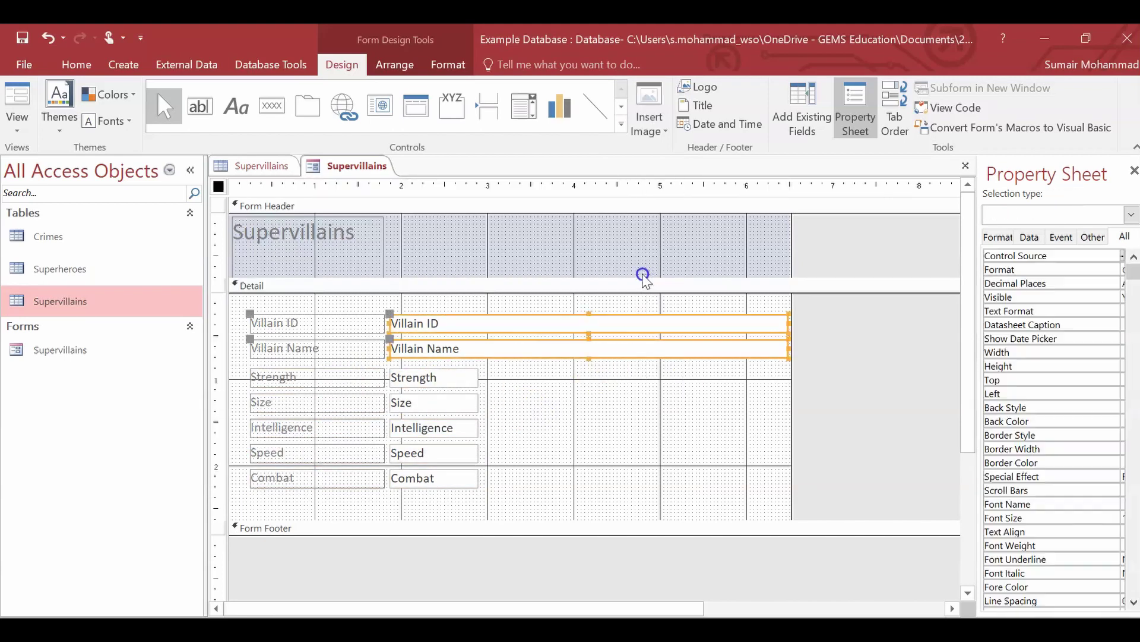
pyautogui.moveTo(787, 347); pyautogui.dragTo(510, 350)
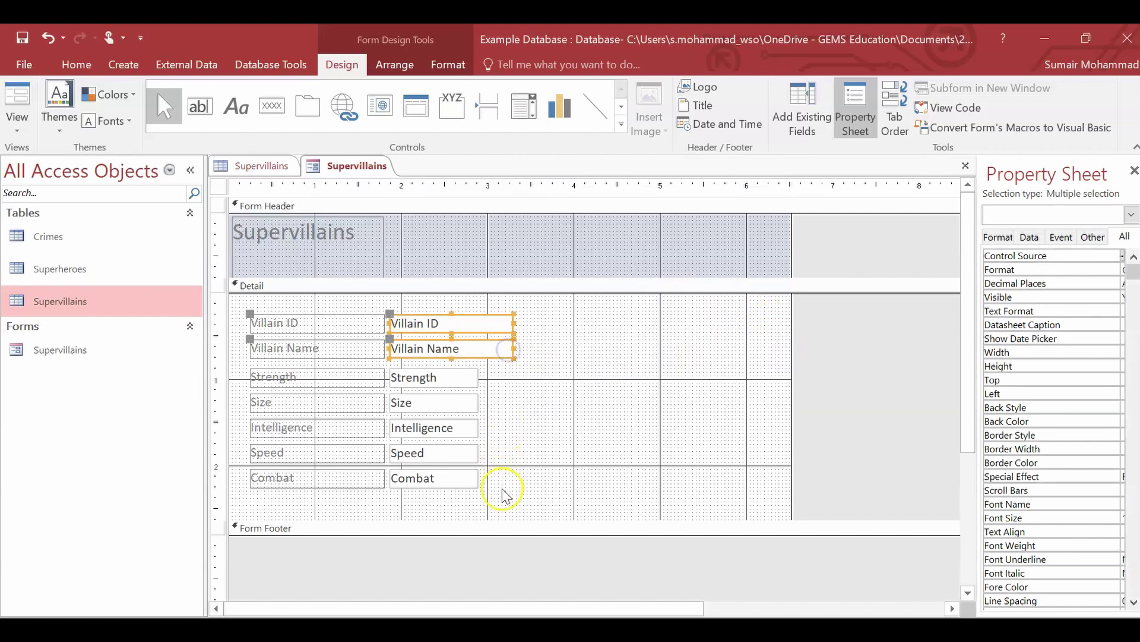
pyautogui.moveTo(508, 504); pyautogui.dragTo(422, 367)
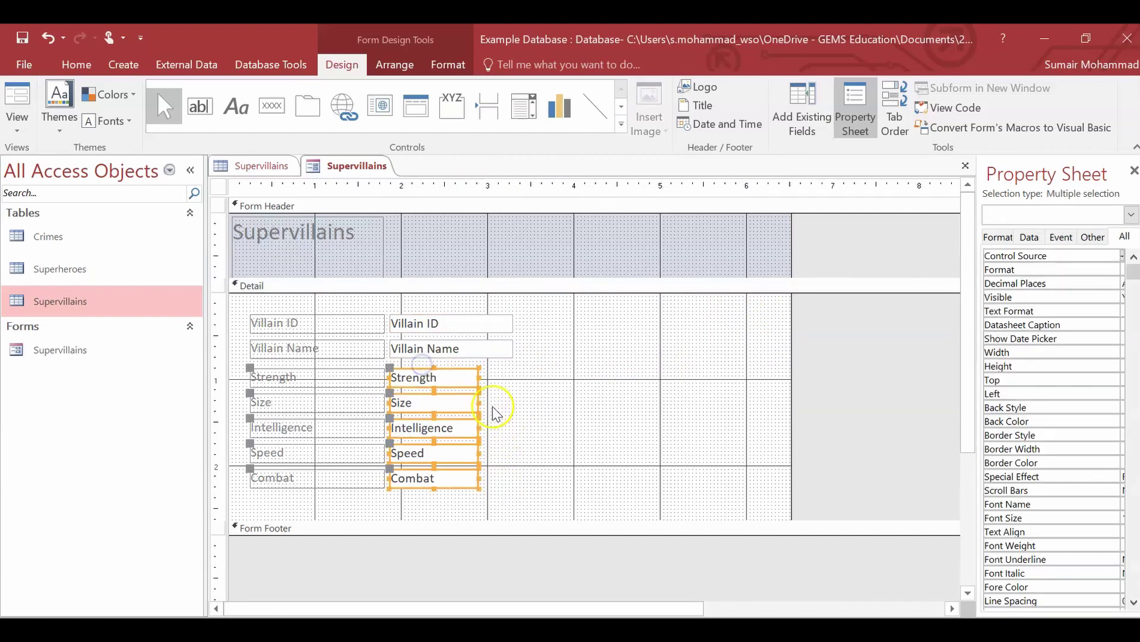
pyautogui.moveTo(479, 403); pyautogui.dragTo(514, 402)
pyautogui.click(594, 415)
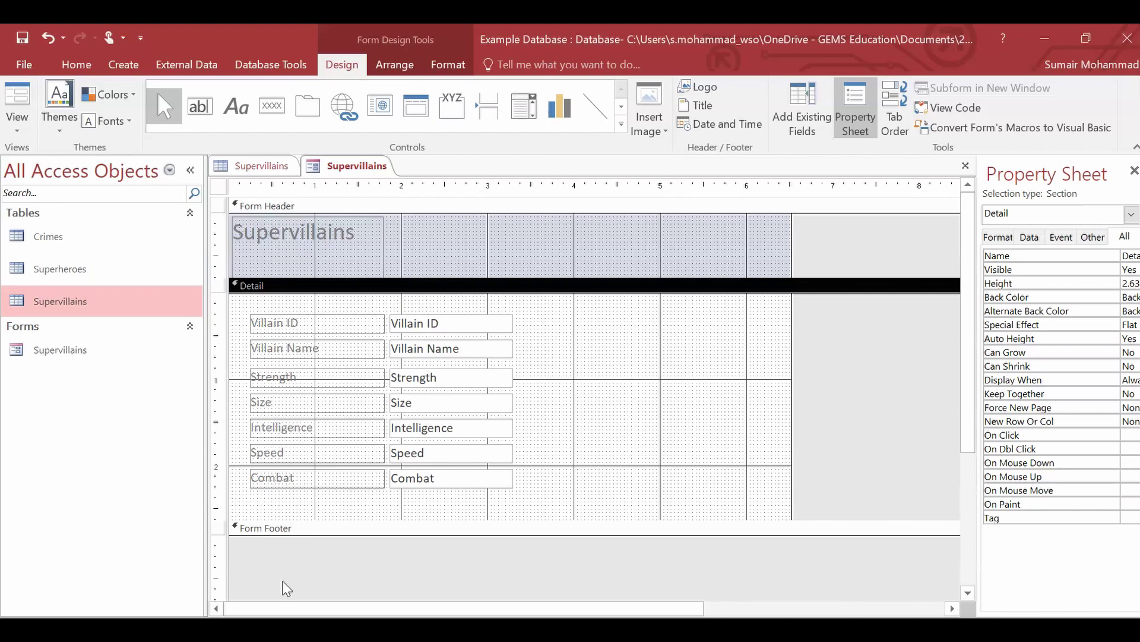
# - Change the header label text to 'Super Villains Entry Form' and adjust the label's width
pyautogui.click(355, 225)
pyautogui.moveTo(384, 244); pyautogui.dragTo(669, 244)
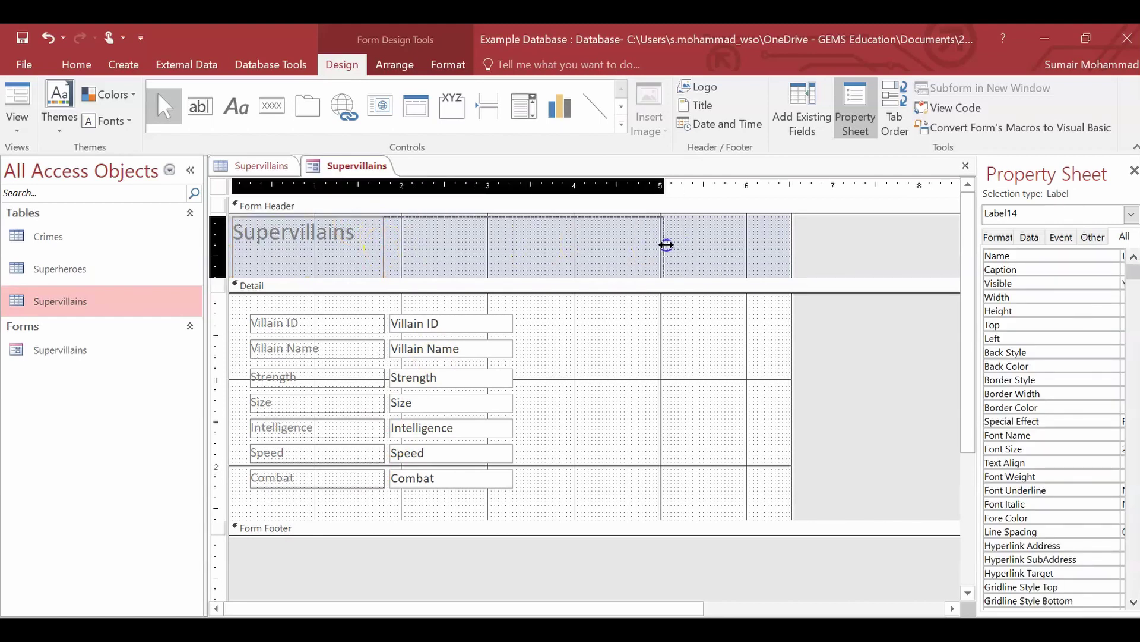
pyautogui.doubleClick(304, 232)
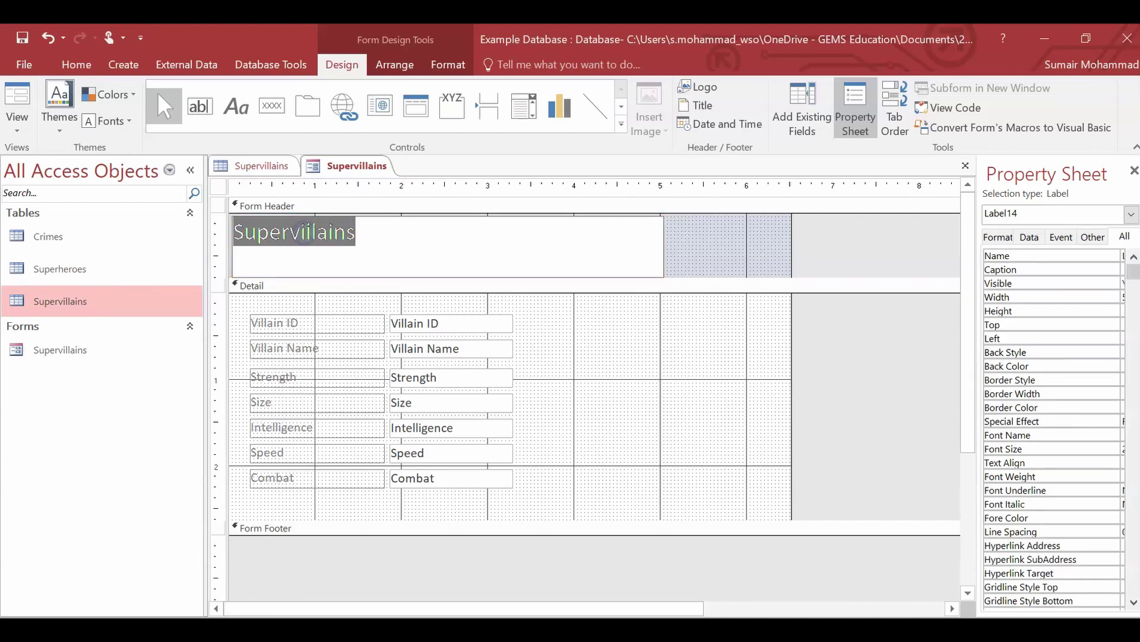
pyautogui.write('SUP')
pyautogui.press('BackSpace')
pyautogui.press('BackSpace')
pyautogui.write('uper')
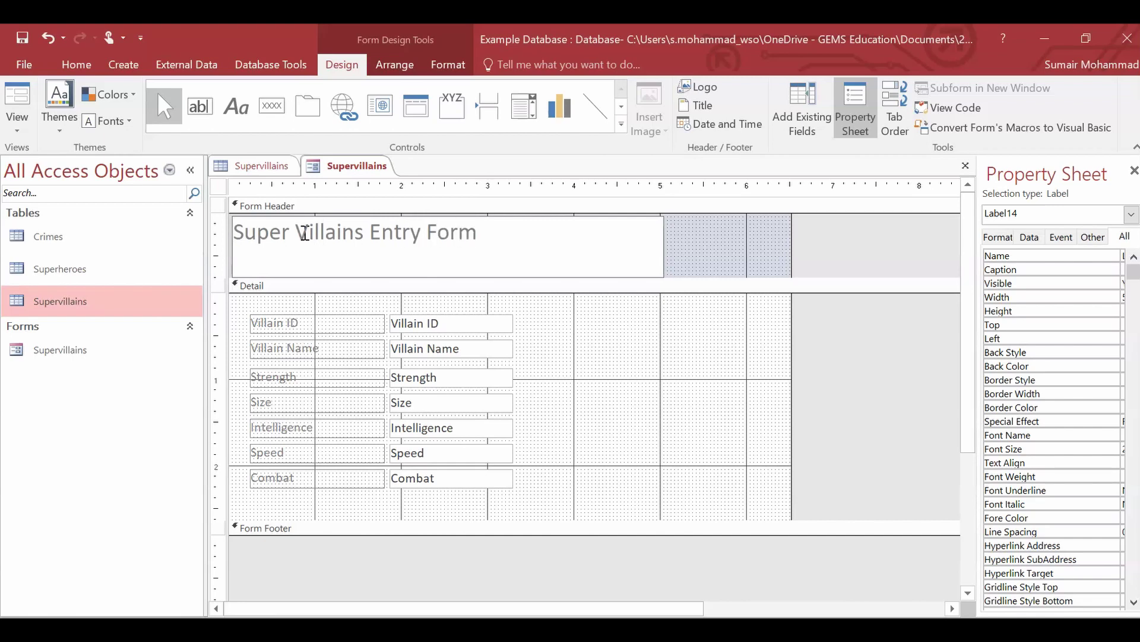
pyautogui.click(670, 421)
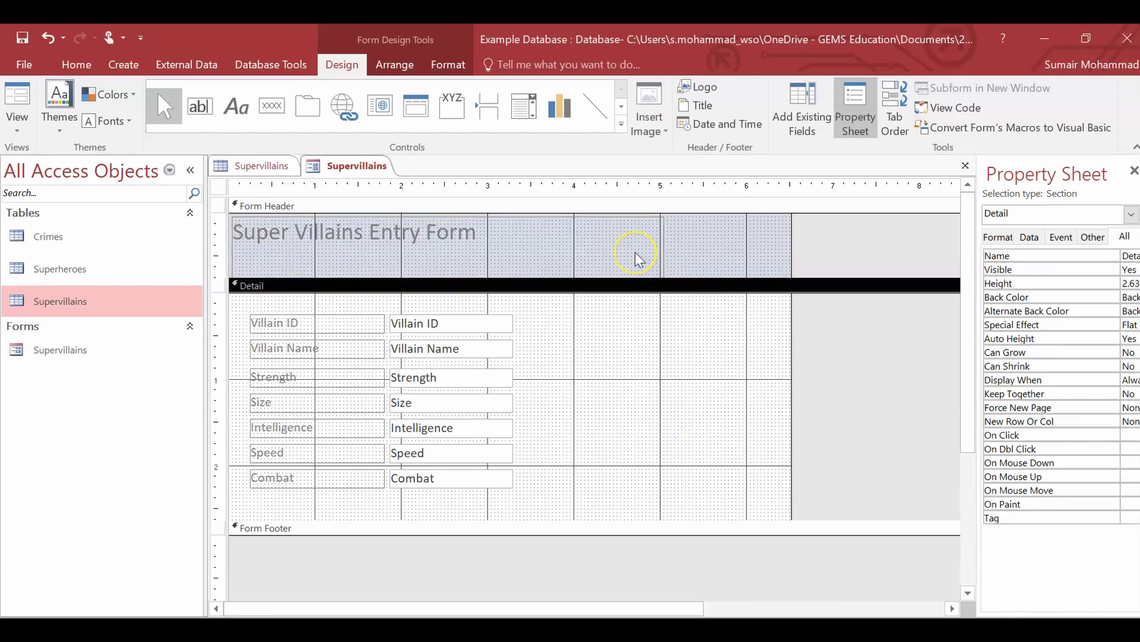
pyautogui.click(496, 232)
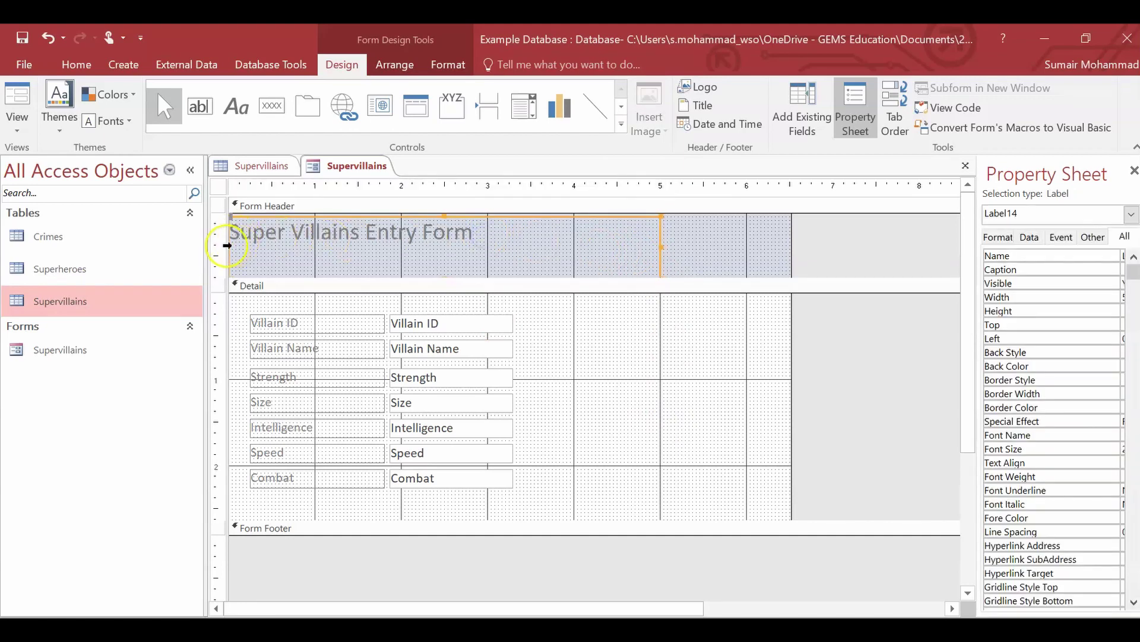
pyautogui.click(680, 383)
pyautogui.click(651, 245)
pyautogui.moveTo(660, 247); pyautogui.dragTo(575, 252)
# - Insert the 'logo' image into the Form Header and drag it to the right end
pyautogui.click(657, 239)
pyautogui.click(344, 104)
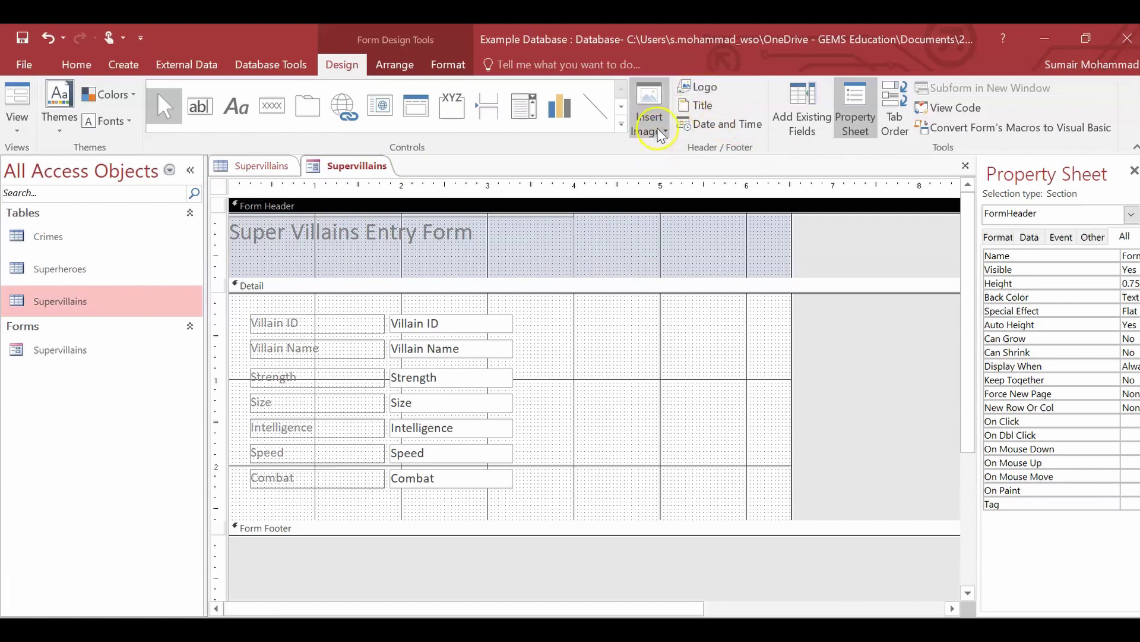
pyautogui.click(660, 135)
pyautogui.click(664, 148)
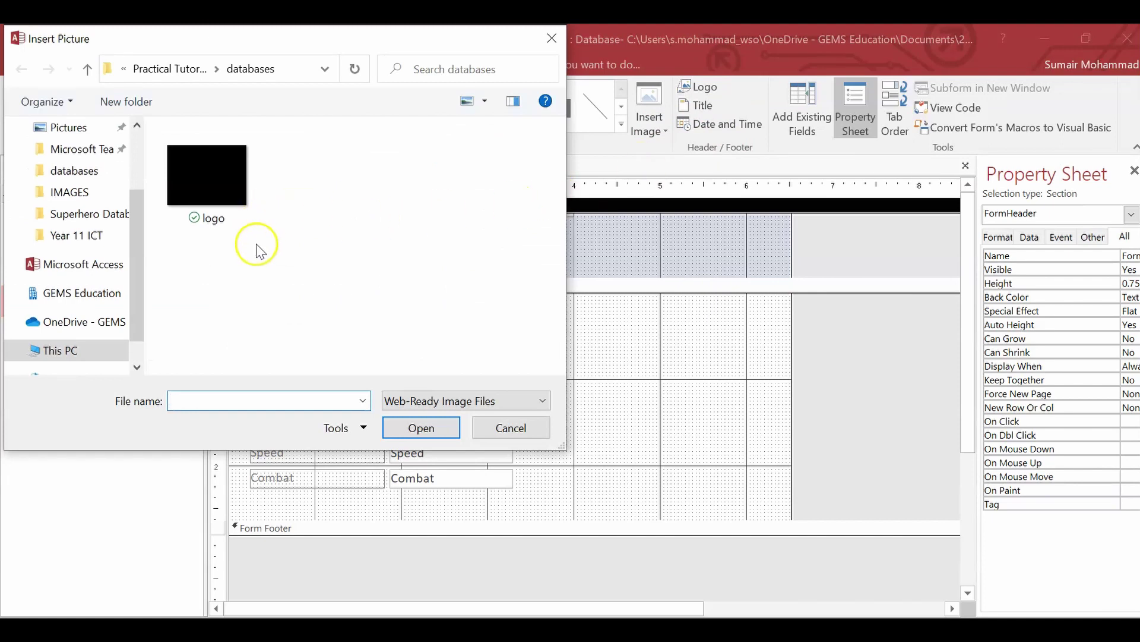
pyautogui.click(209, 178)
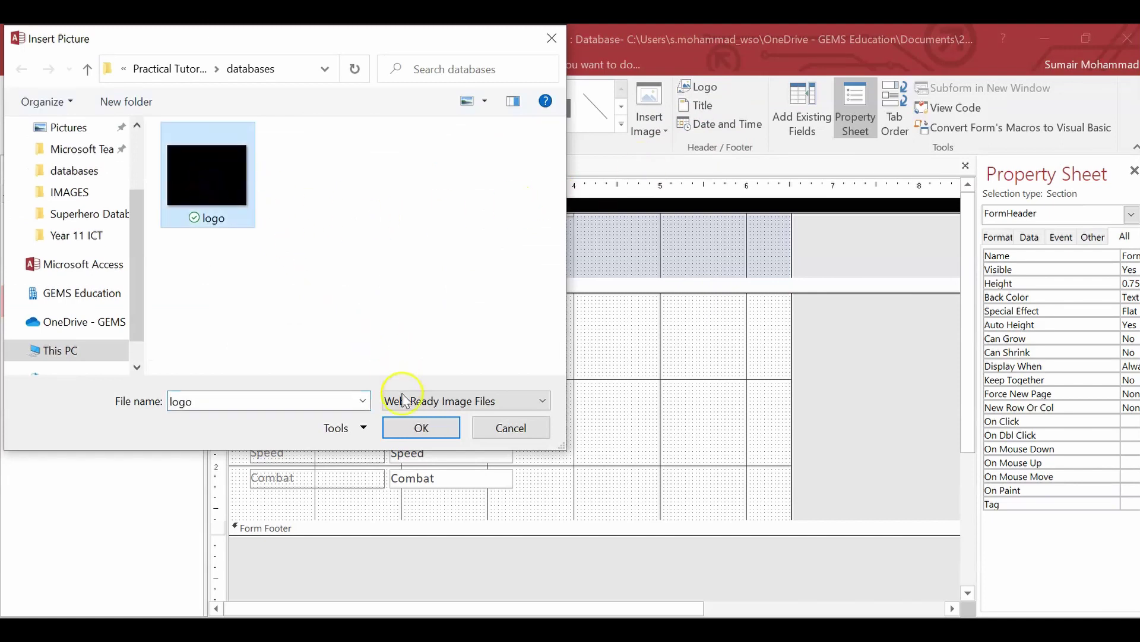
pyautogui.click(416, 426)
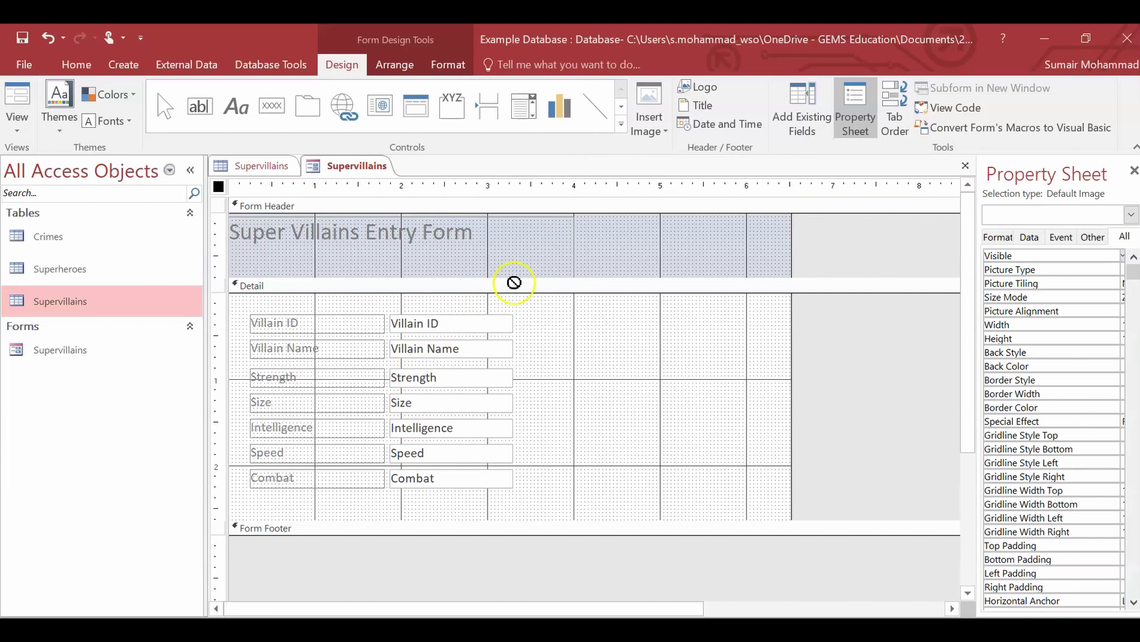
pyautogui.moveTo(577, 217); pyautogui.dragTo(663, 281)
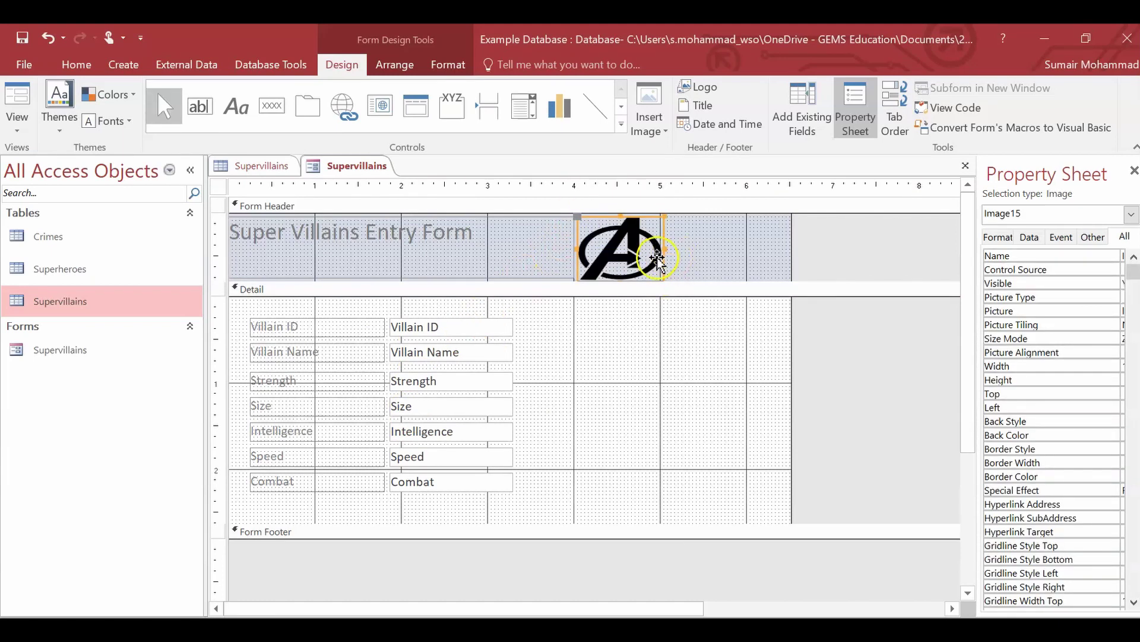
pyautogui.click(646, 354)
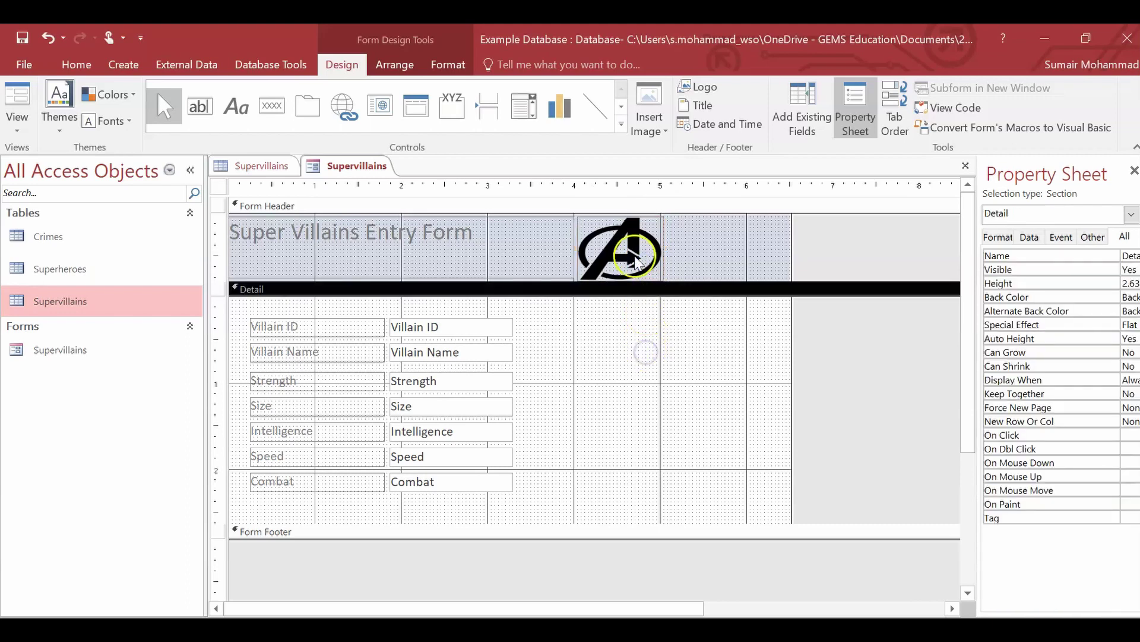
pyautogui.moveTo(620, 240); pyautogui.dragTo(744, 244)
# - Widen the title label up to the logo, centre it, and set its font size to 28
pyautogui.click(460, 235)
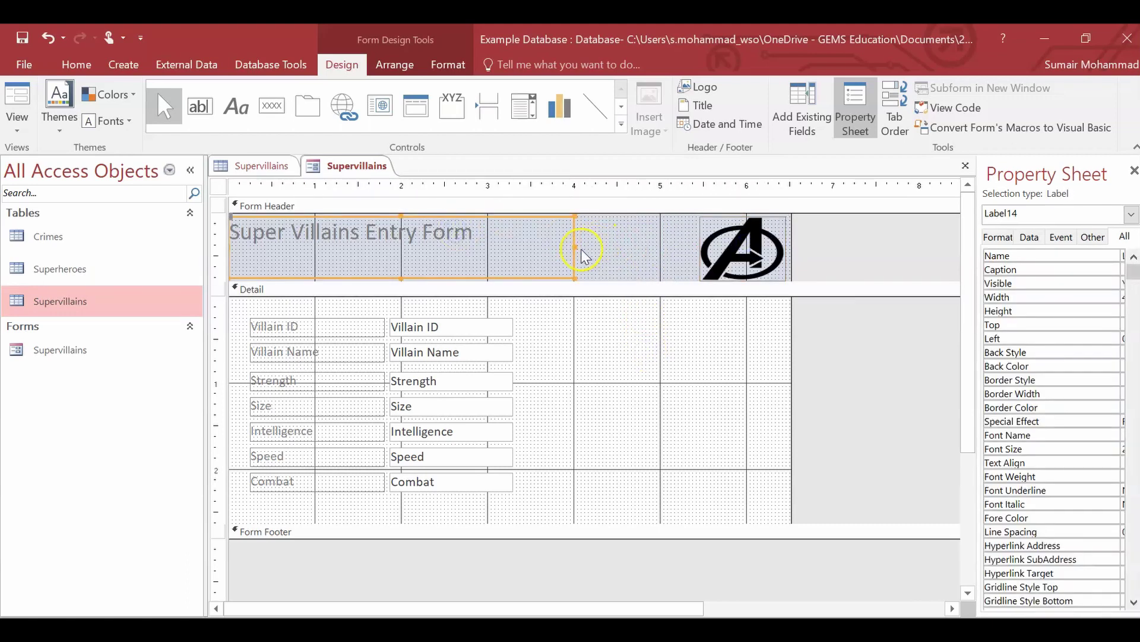
pyautogui.moveTo(574, 244); pyautogui.dragTo(701, 247)
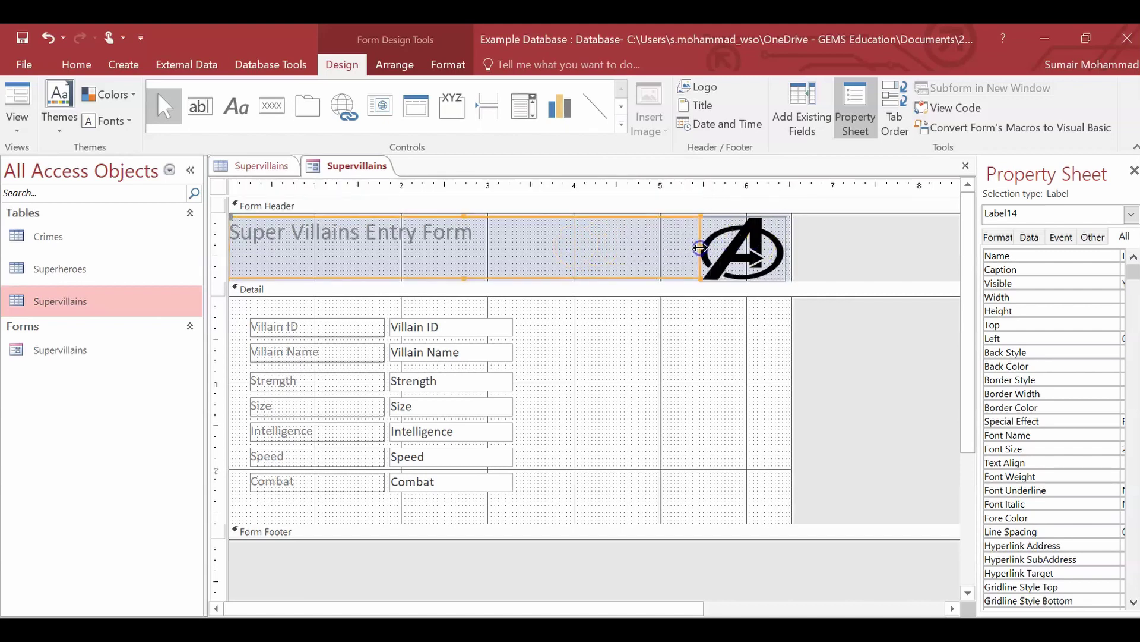
pyautogui.click(446, 64)
pyautogui.click(253, 120)
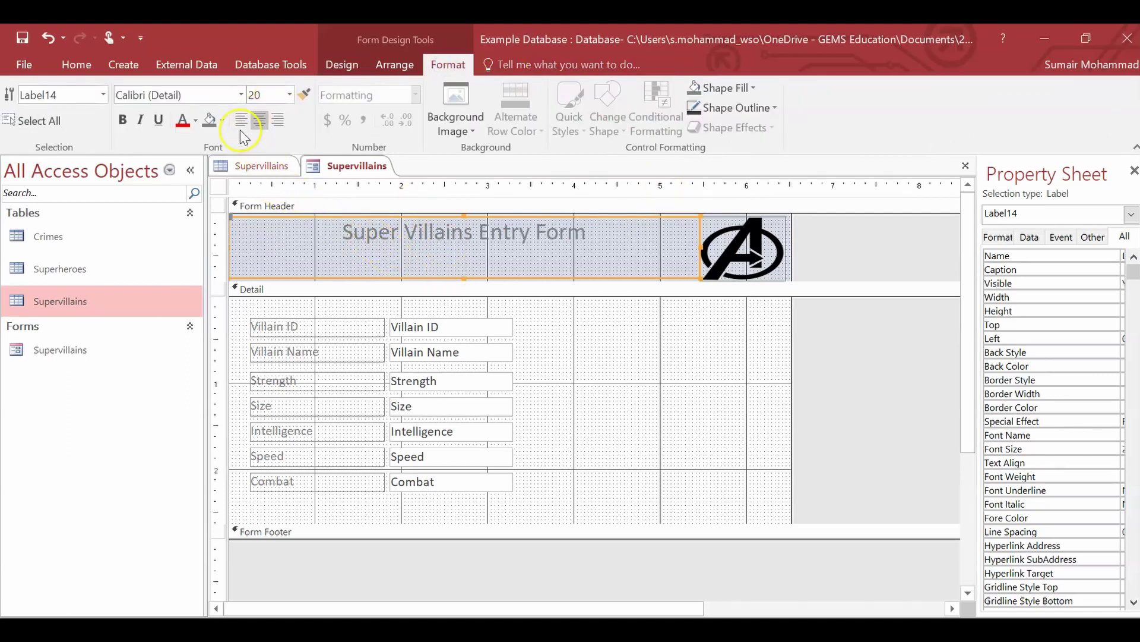
pyautogui.click(147, 119)
pyautogui.click(289, 95)
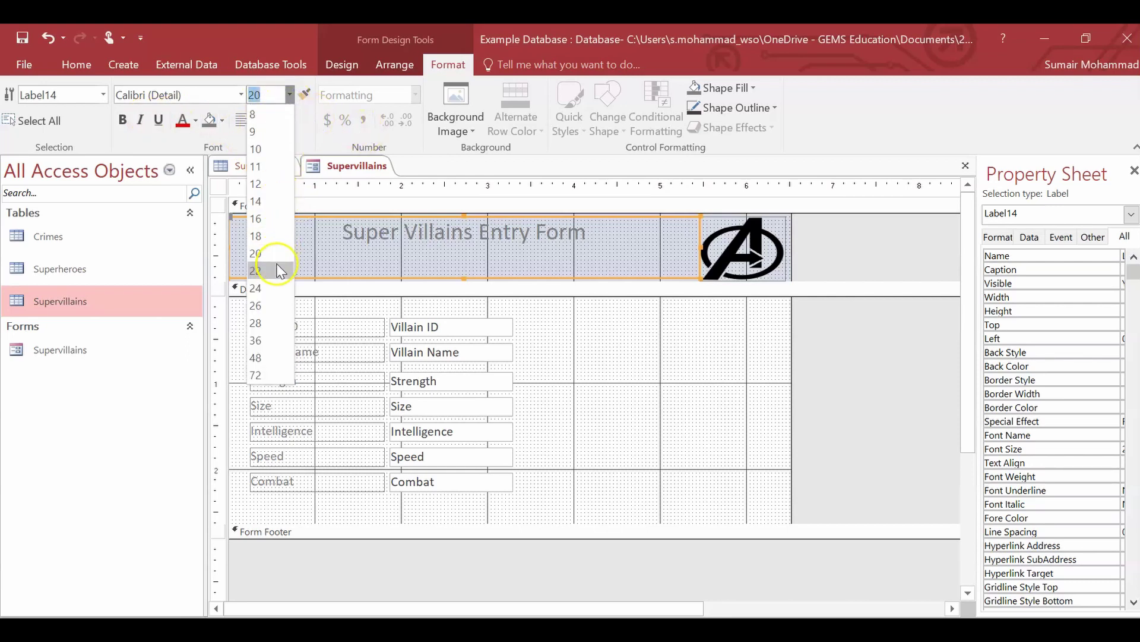
pyautogui.click(273, 270)
pyautogui.click(417, 247)
pyautogui.doubleClick(417, 246)
pyautogui.moveTo(598, 234); pyautogui.dragTo(252, 240)
pyautogui.click(289, 95)
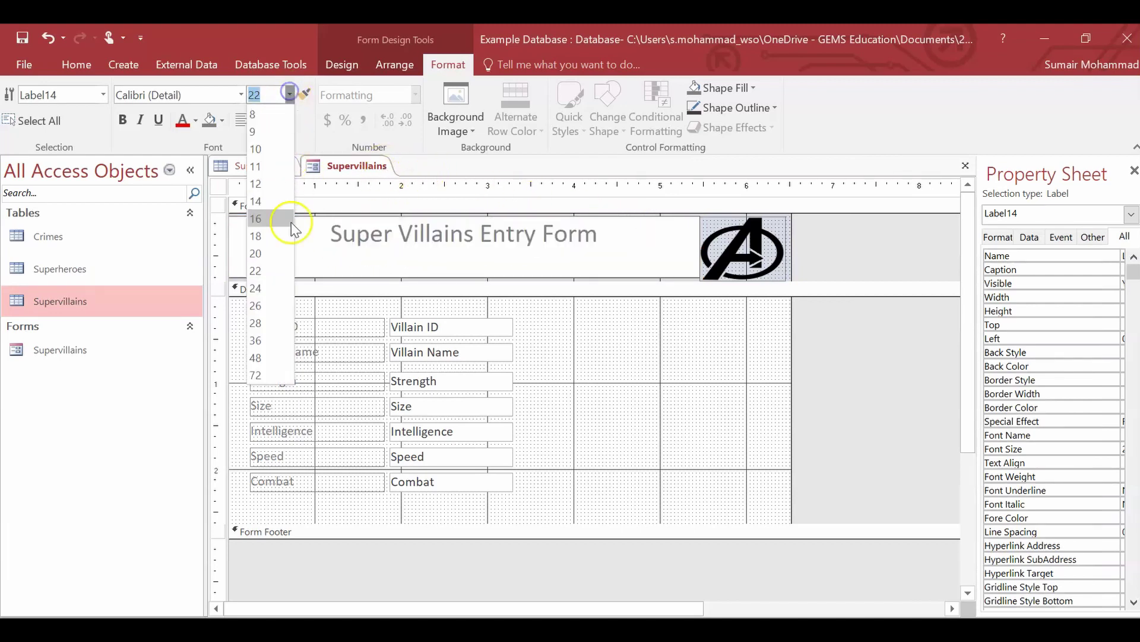
pyautogui.click(290, 323)
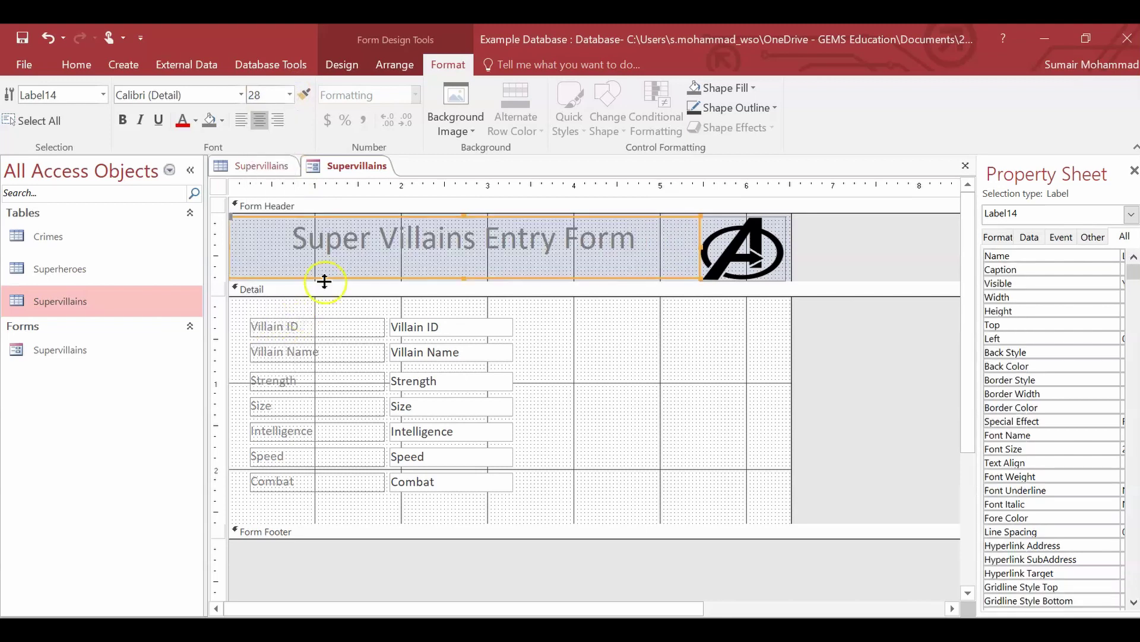
# - Retype the title in capitals as 'SUPER VILLAINS ENTRY FORM'
pyautogui.doubleClick(395, 235)
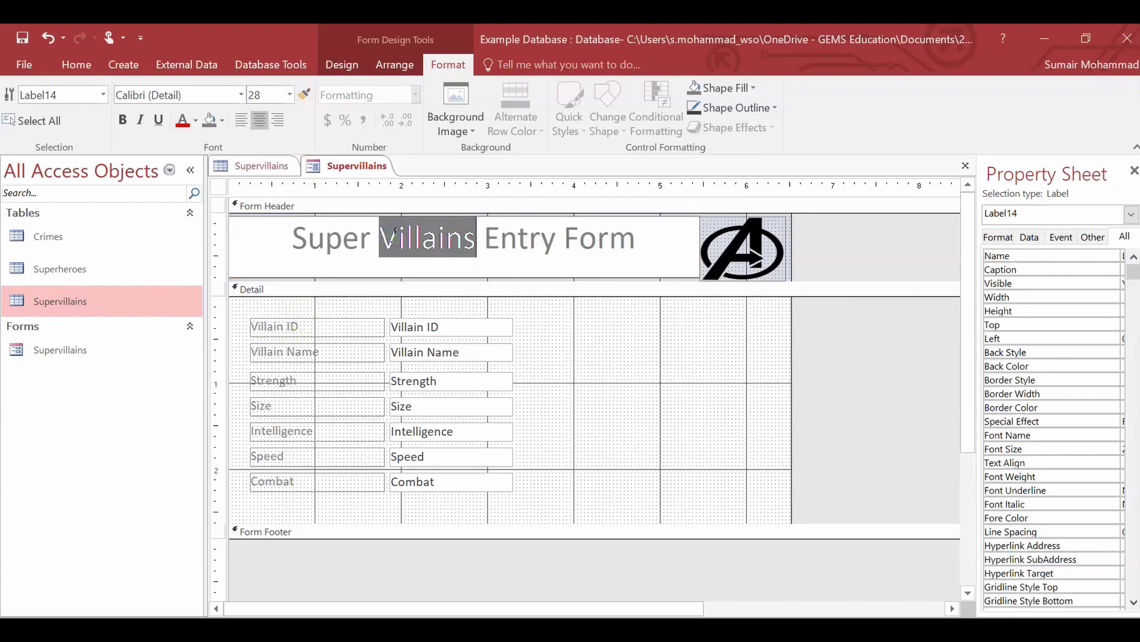
pyautogui.click(394, 260)
pyautogui.moveTo(650, 242); pyautogui.dragTo(240, 250)
pyautogui.write('S')
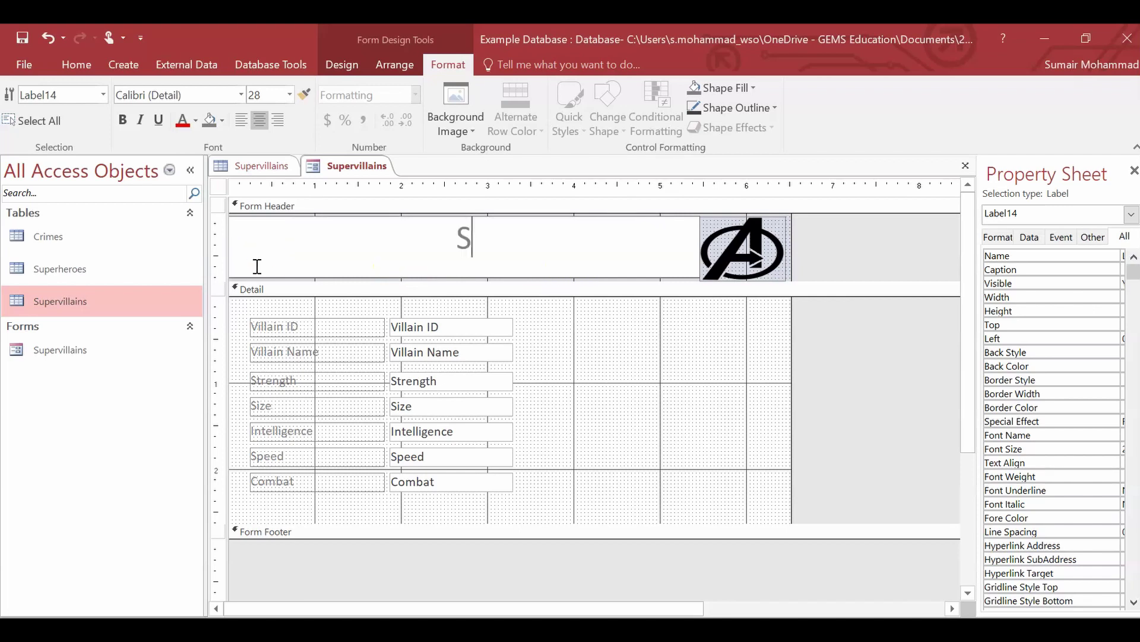
pyautogui.write('UPER VILLAIN')
pyautogui.press('BackSpace')
pyautogui.write('S')
pyautogui.press('BackSpace')
pyautogui.write('S ENTRY FORM')
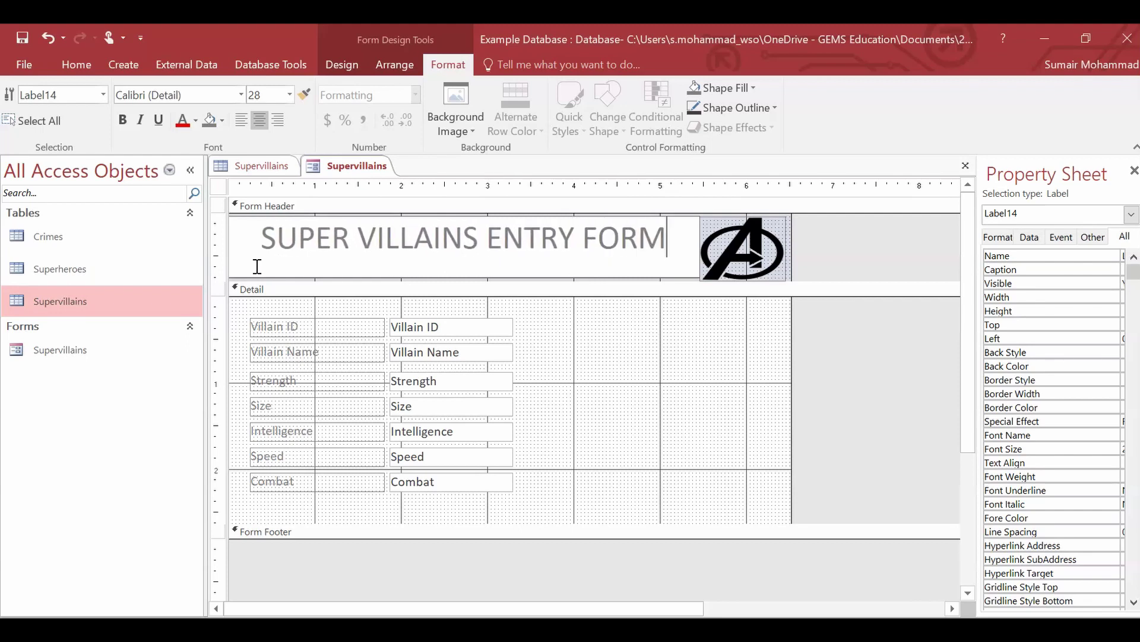
# - Make the whole title text bold
pyautogui.click(322, 241)
pyautogui.moveTo(269, 238); pyautogui.dragTo(178, 245)
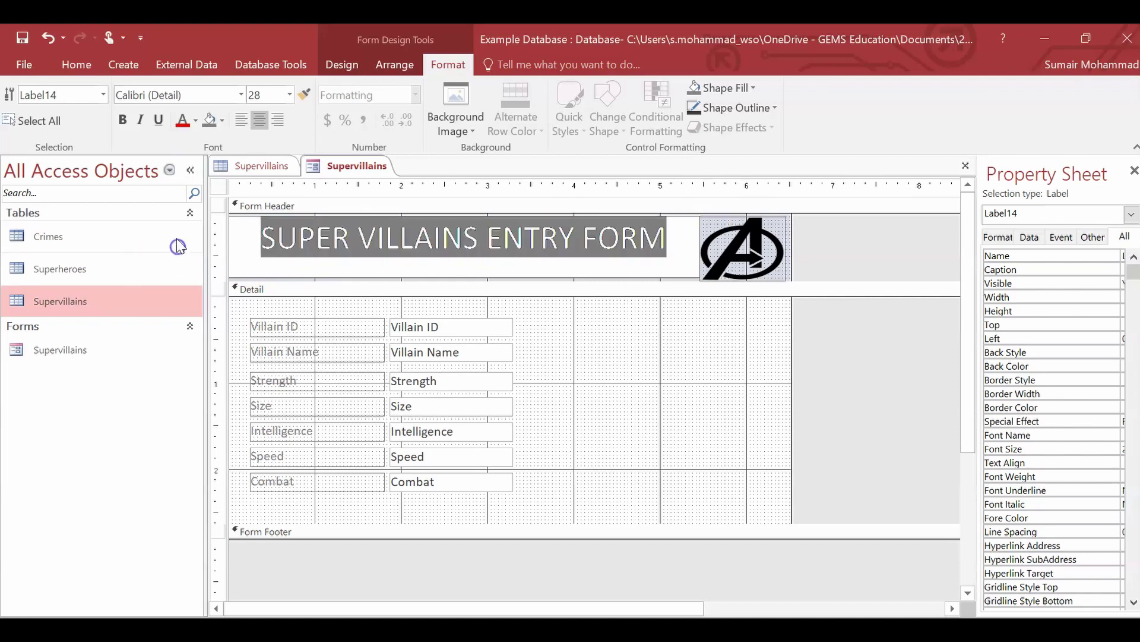
pyautogui.click(123, 119)
pyautogui.click(628, 410)
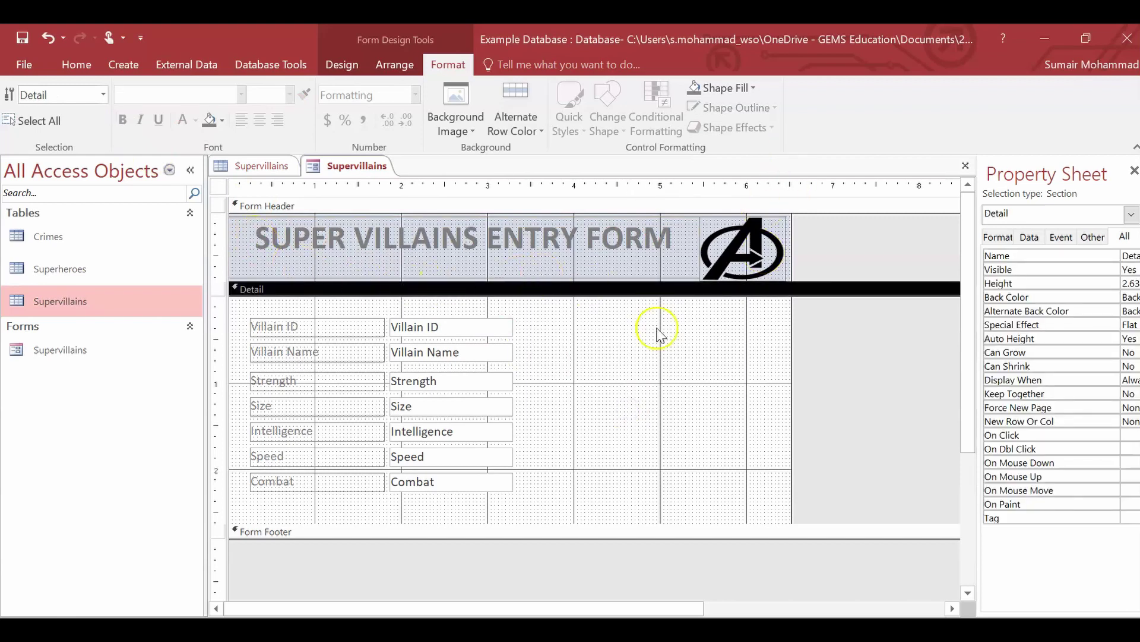
# - Nudge the Avengers logo slightly left in the form header
pyautogui.click(683, 413)
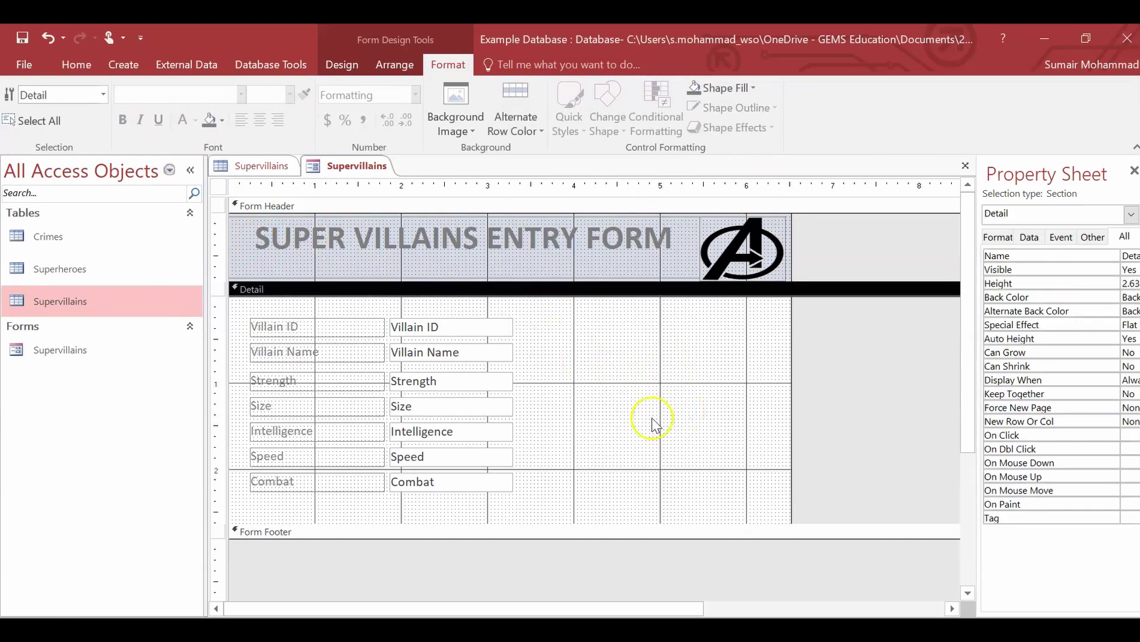
pyautogui.rightClick(622, 360)
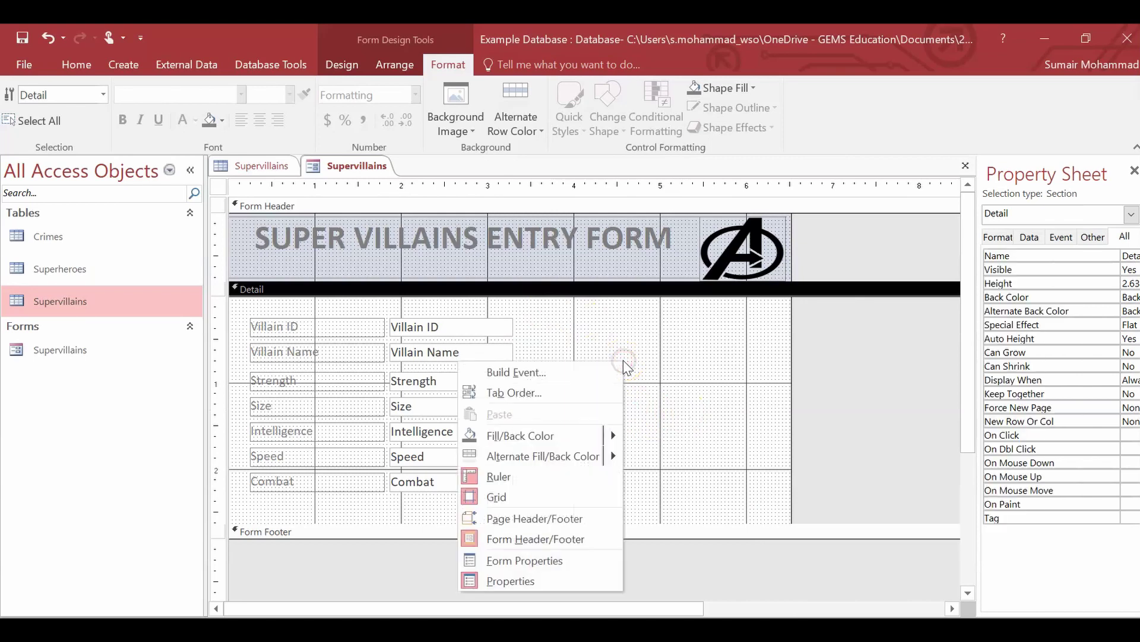
pyautogui.click(679, 363)
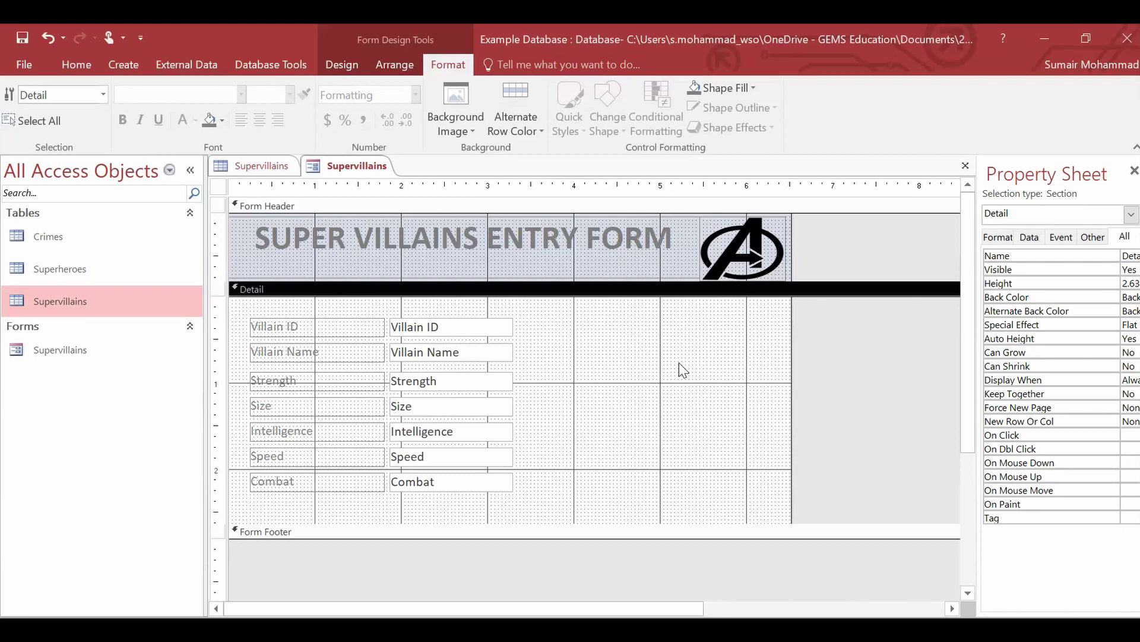
pyautogui.click(731, 343)
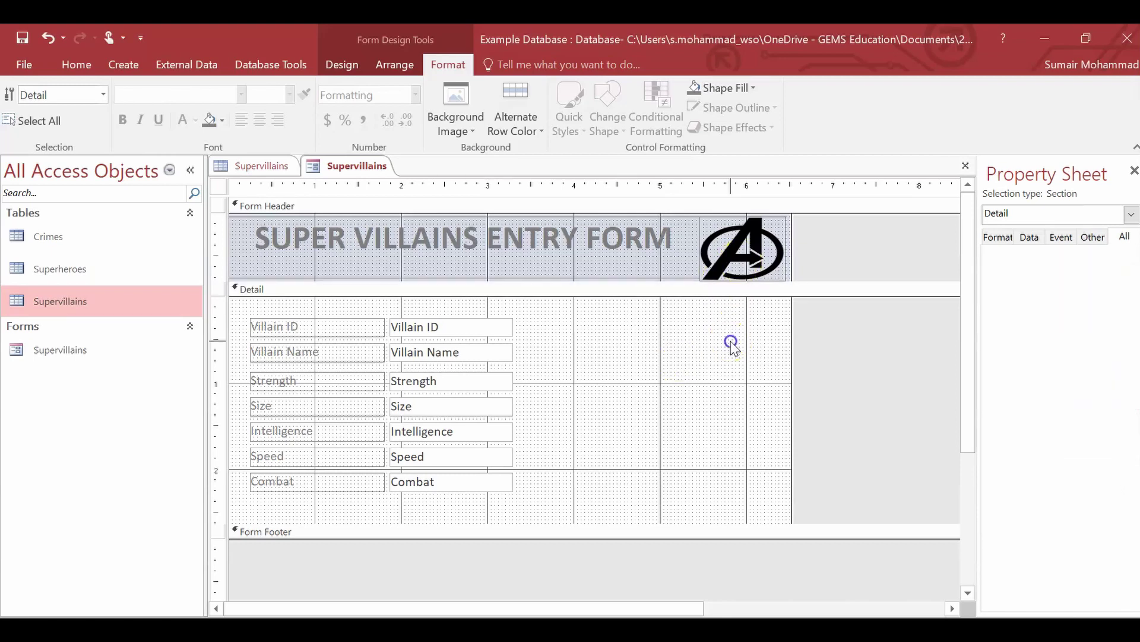
pyautogui.click(789, 224)
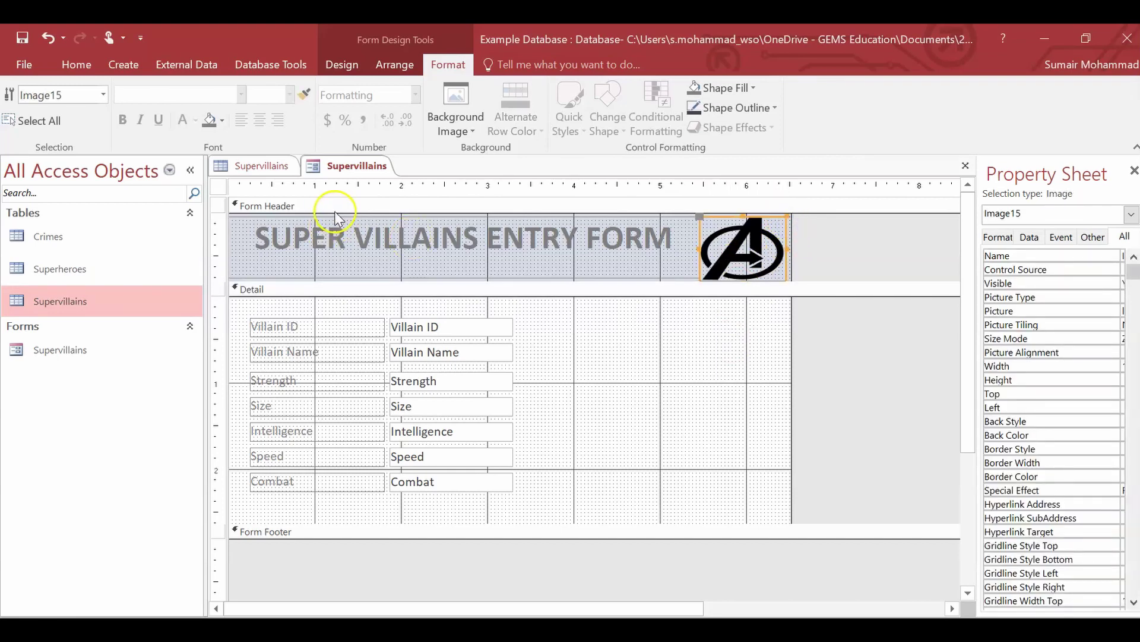
pyautogui.moveTo(769, 244); pyautogui.dragTo(747, 244)
# - Fill the form header background with bright red
pyautogui.click(777, 238)
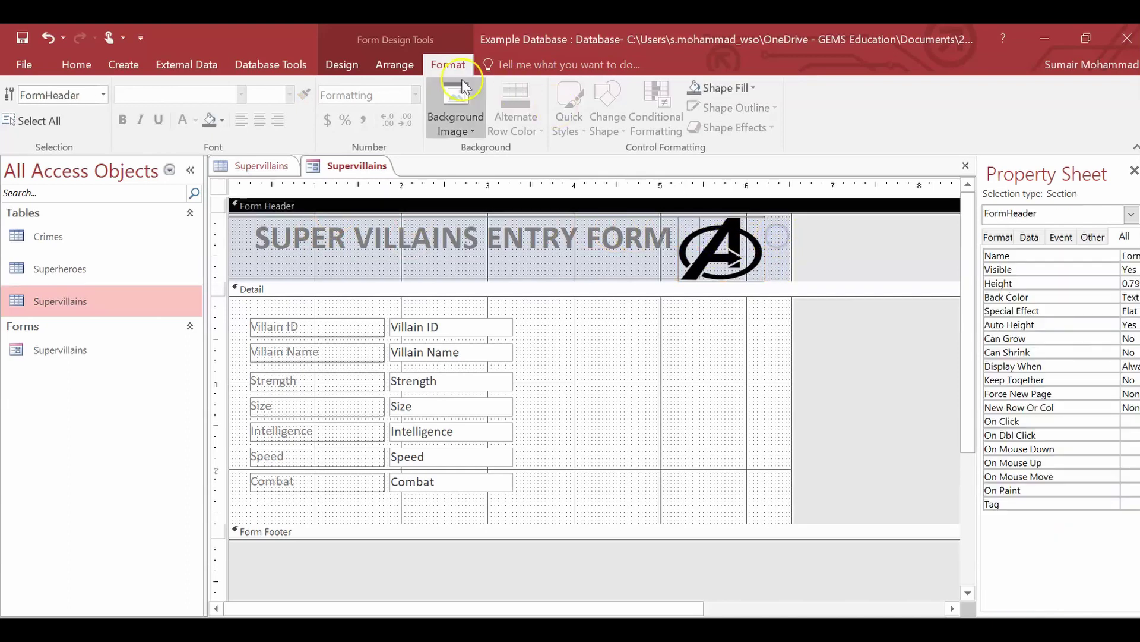
pyautogui.click(736, 87)
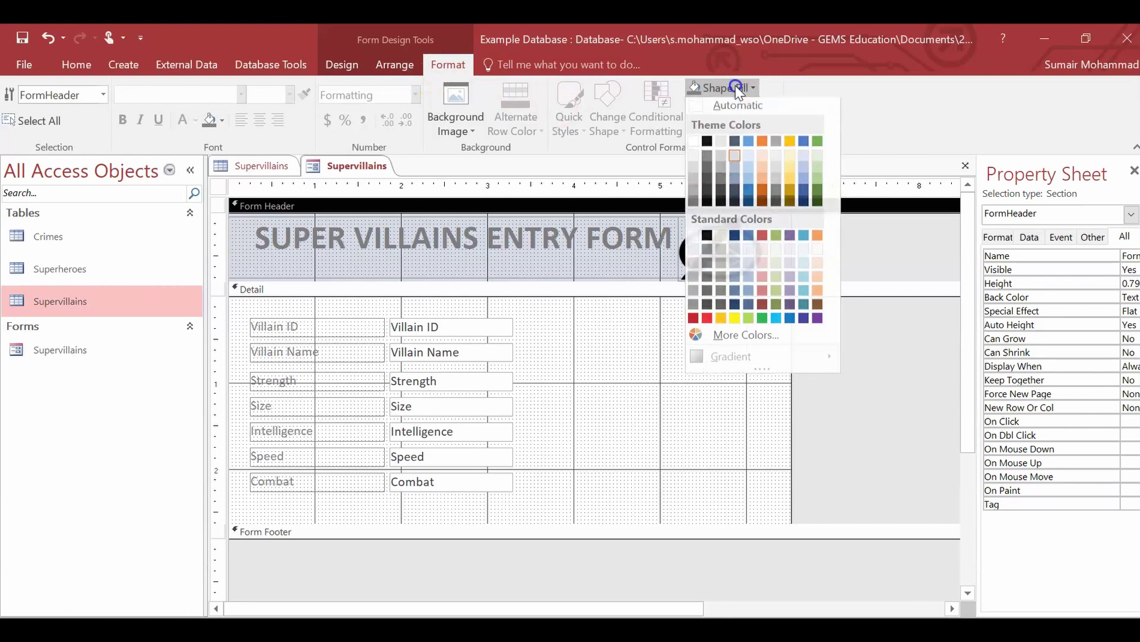
pyautogui.click(692, 321)
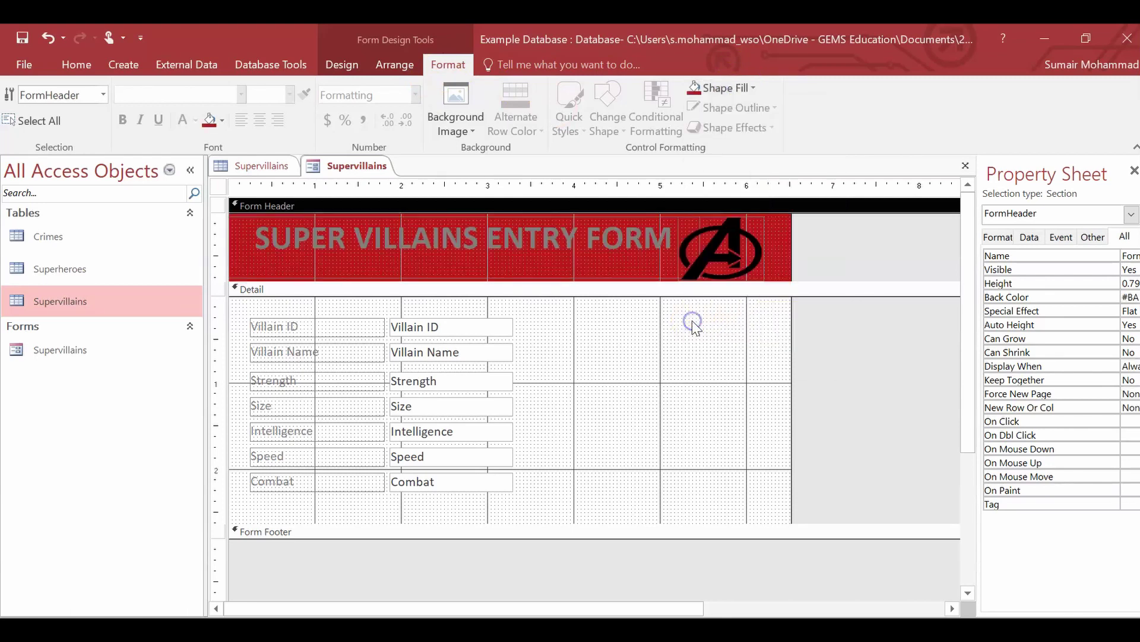
pyautogui.click(622, 237)
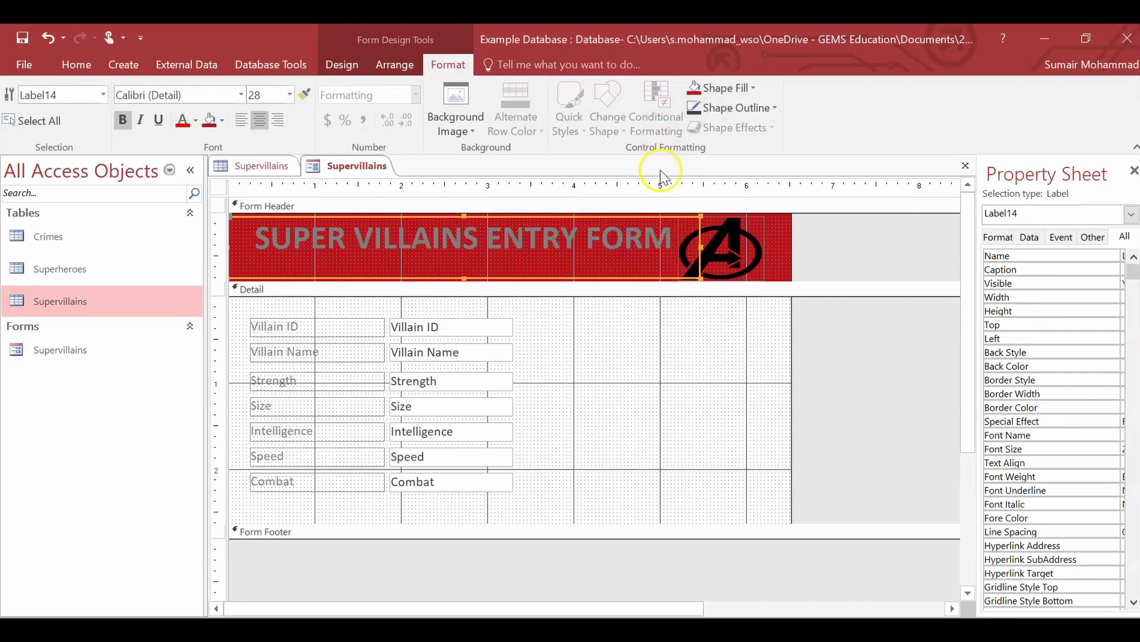
pyautogui.click(782, 227)
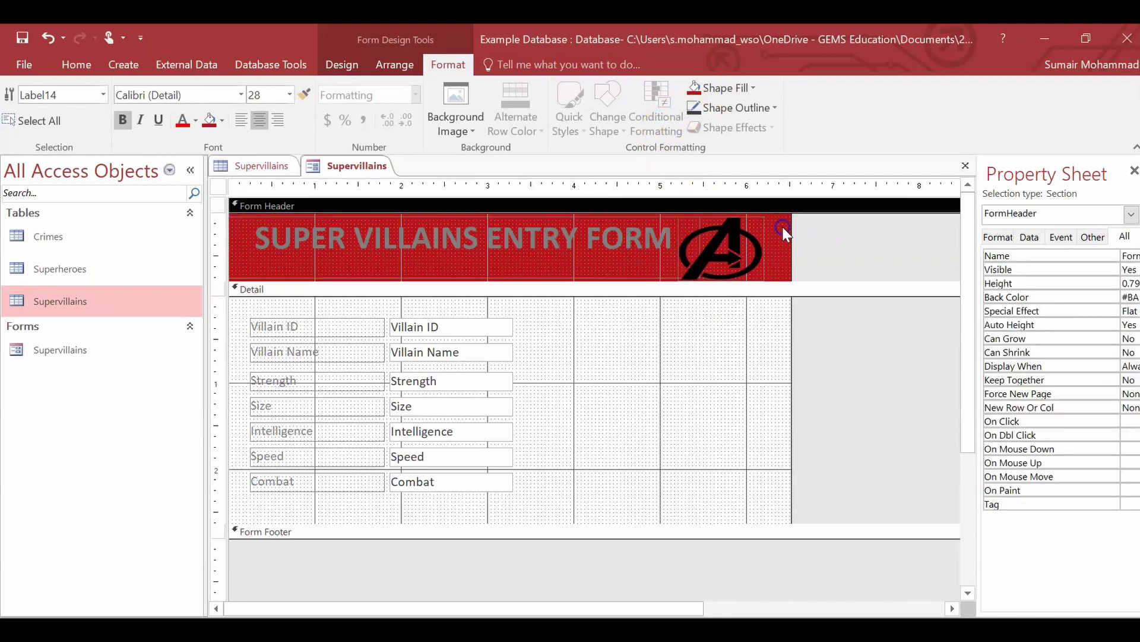
pyautogui.click(728, 88)
pyautogui.click(705, 321)
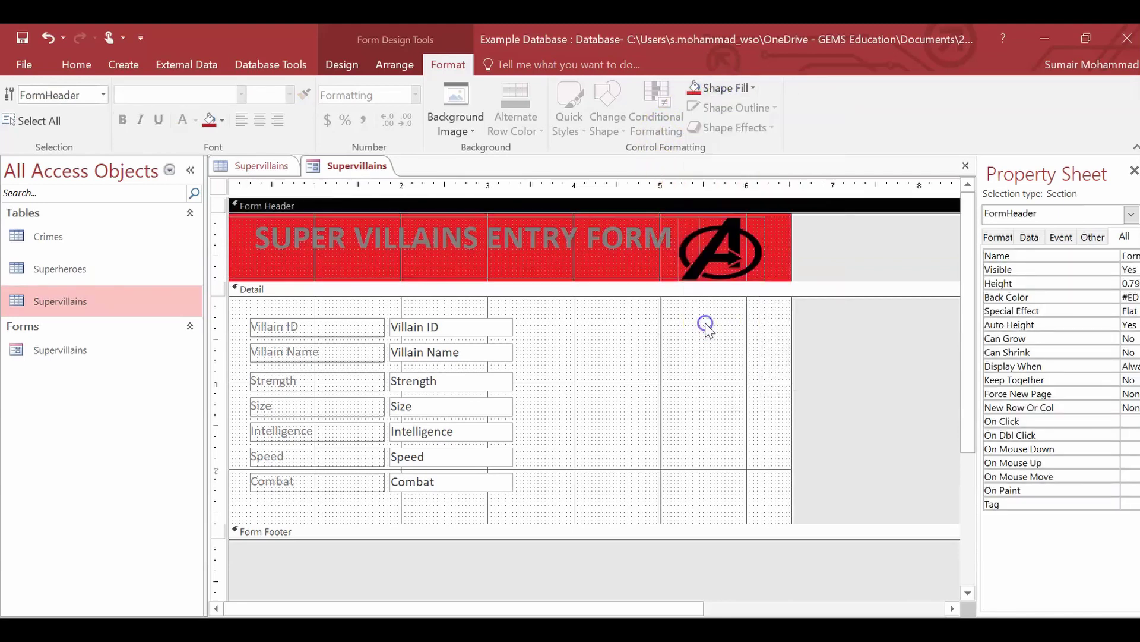
pyautogui.click(662, 290)
# - Colour the SUPER VILLAINS ENTRY FORM title text gold
pyautogui.click(641, 249)
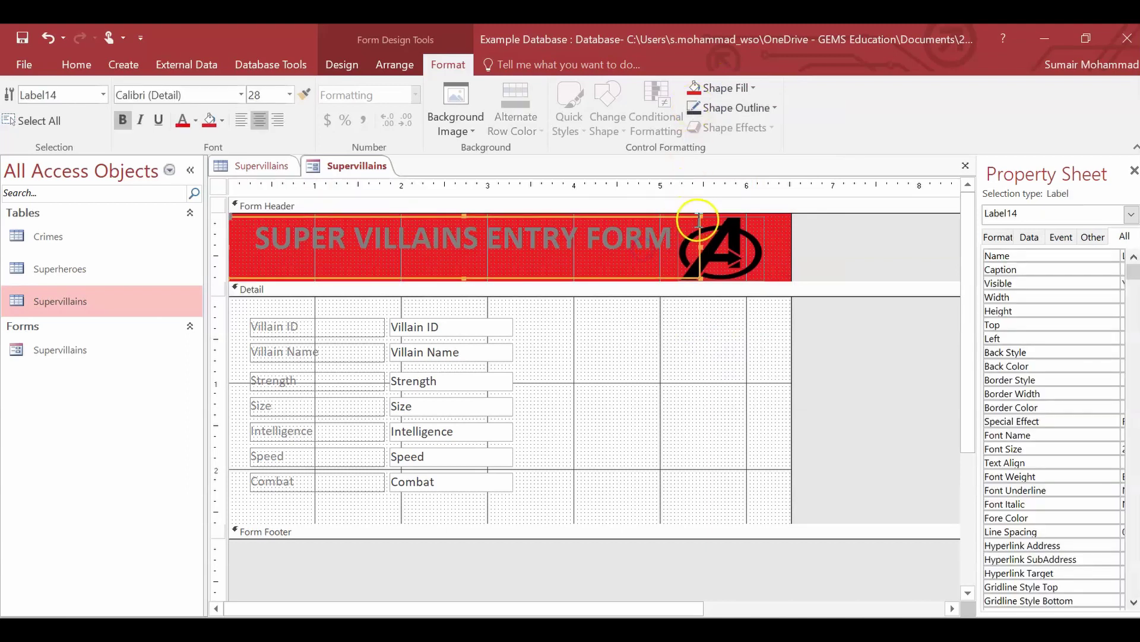
pyautogui.click(698, 211)
pyautogui.click(634, 355)
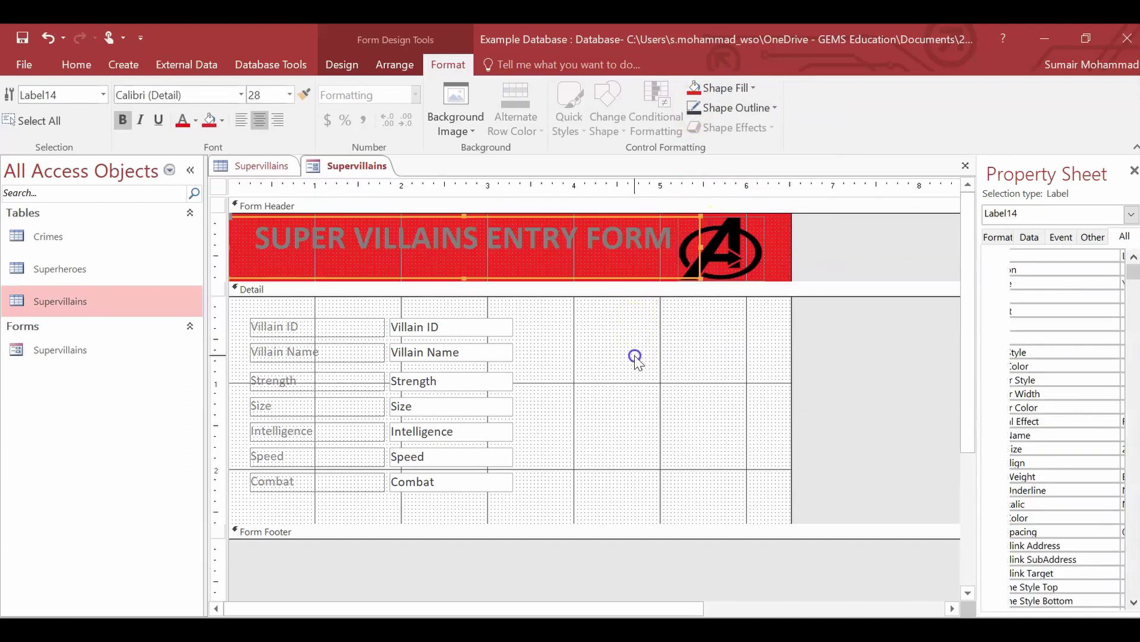
pyautogui.click(631, 277)
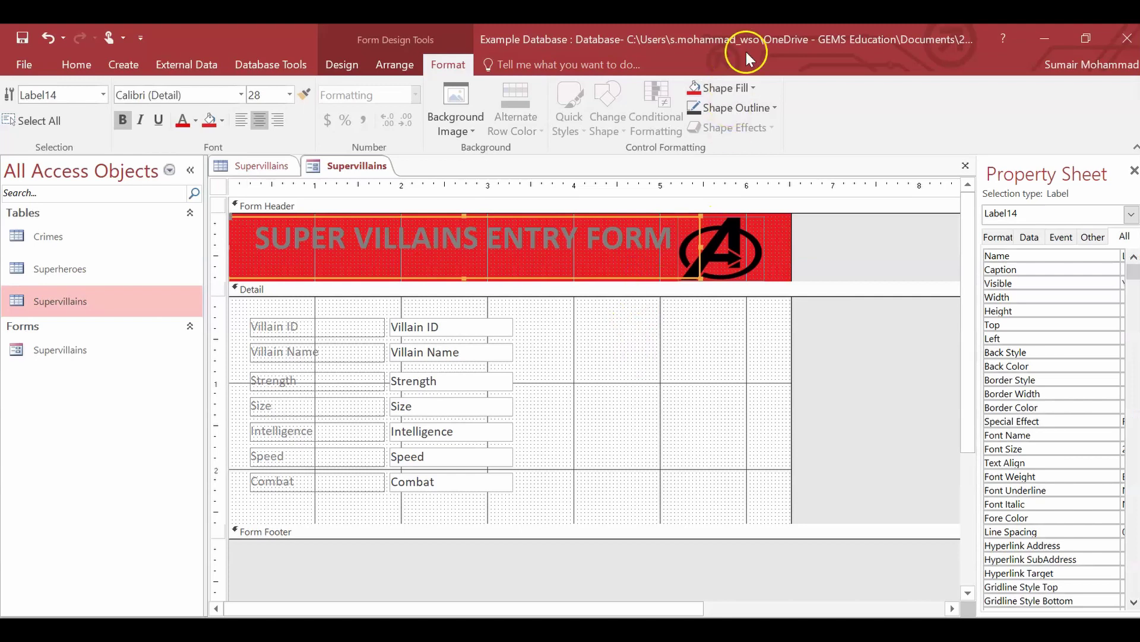
pyautogui.click(736, 87)
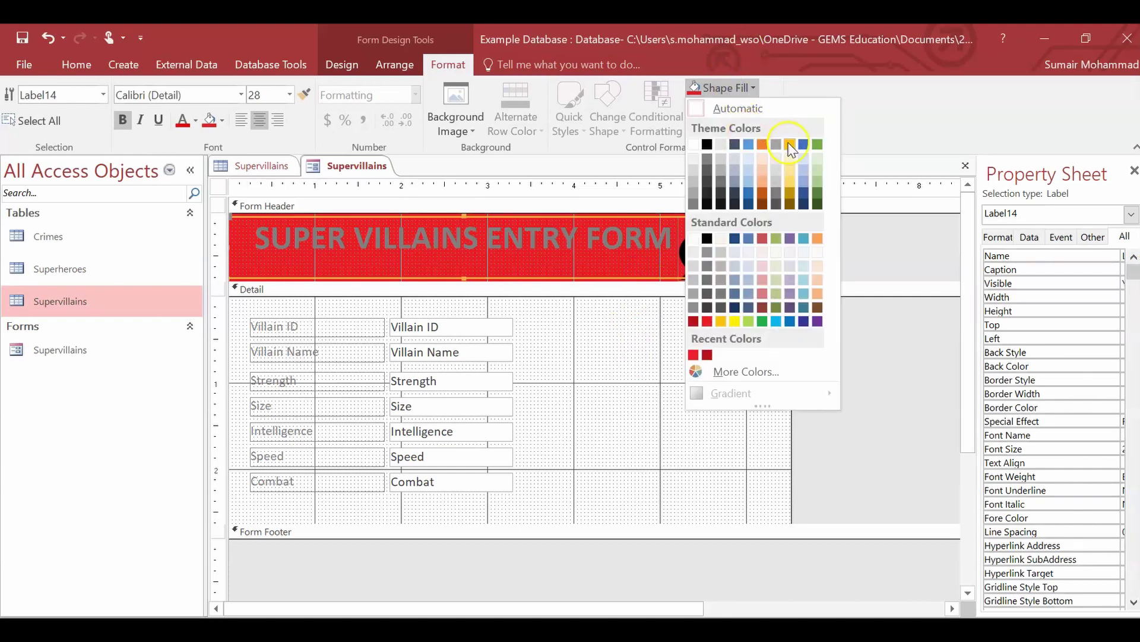
pyautogui.click(790, 145)
pyautogui.hotkey('ctrl', 'z')
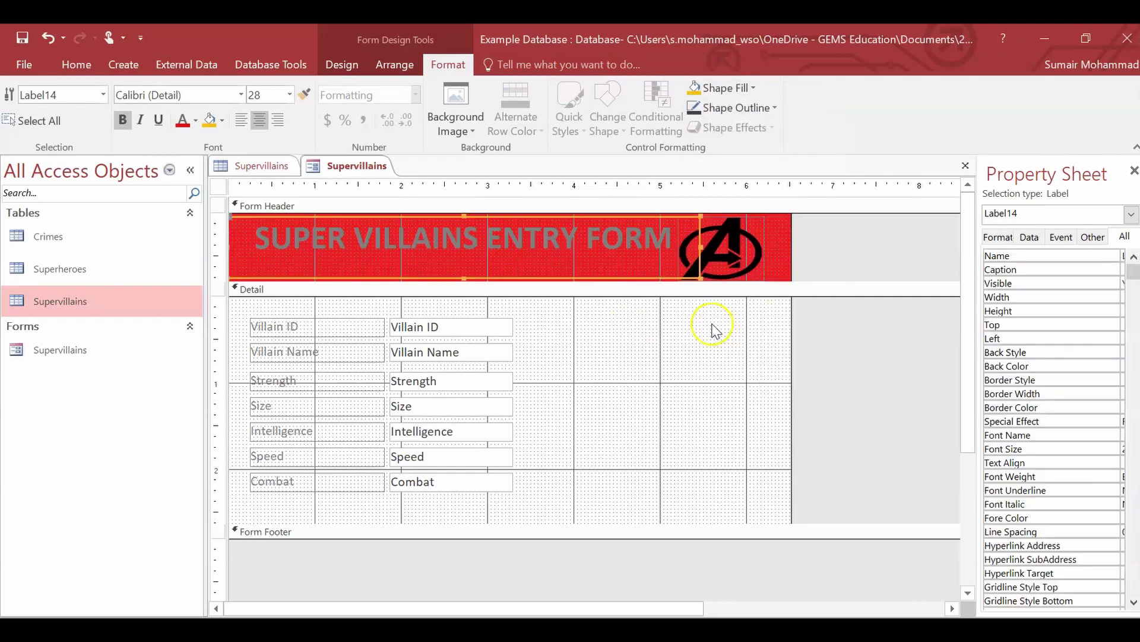
pyautogui.click(196, 121)
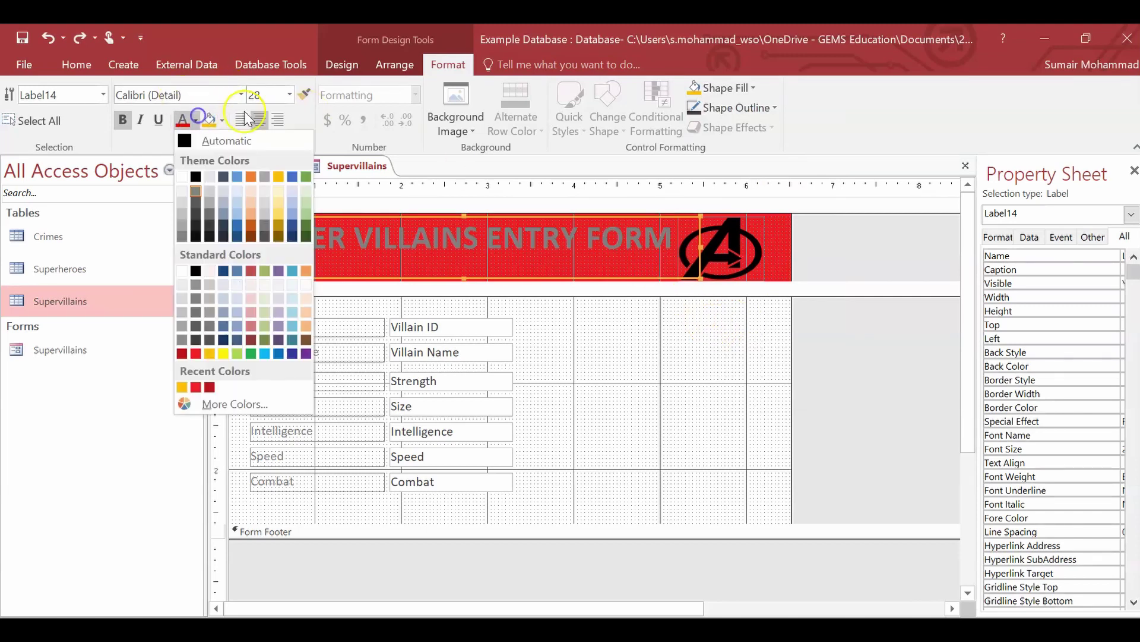
pyautogui.click(275, 177)
pyautogui.click(635, 407)
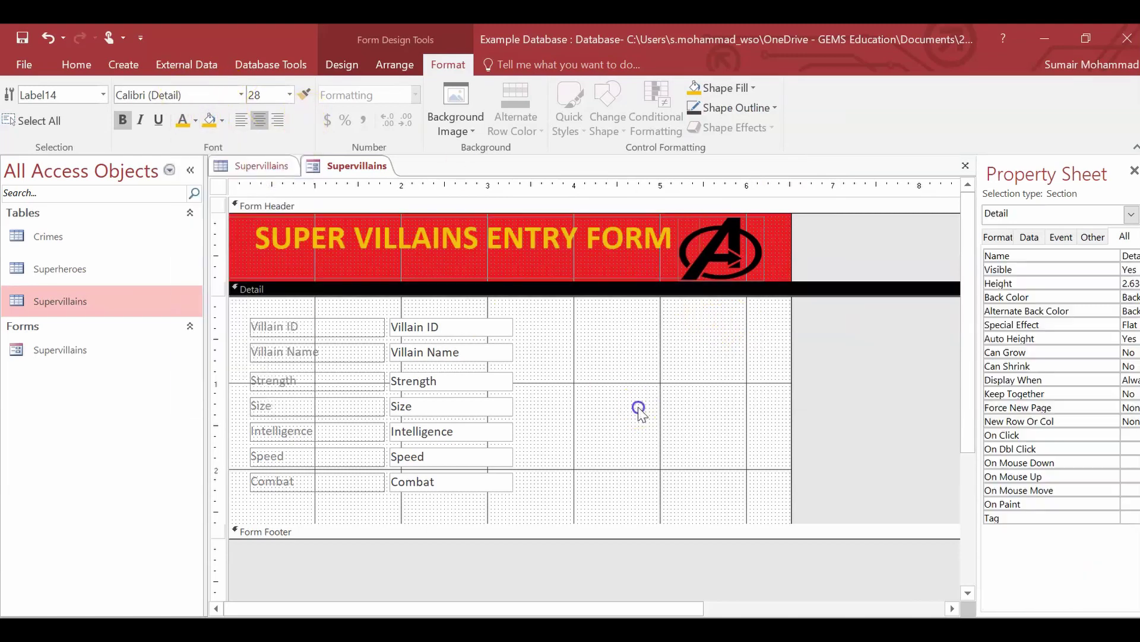
# - Fill the Detail section background with gold
pyautogui.rightClick(629, 327)
pyautogui.click(644, 335)
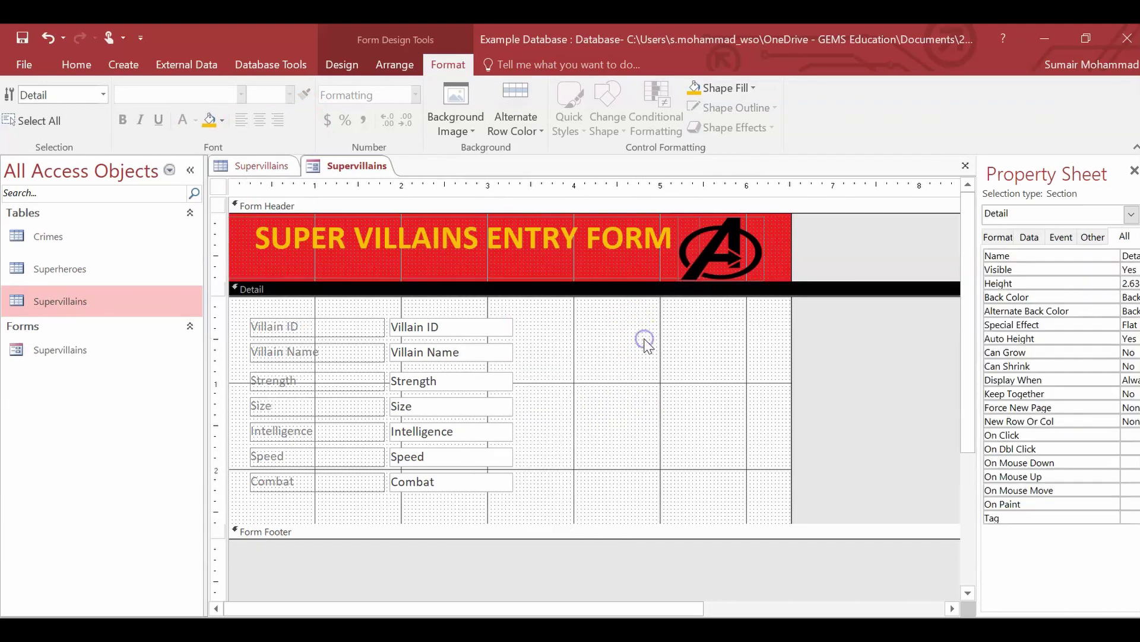
pyautogui.click(695, 88)
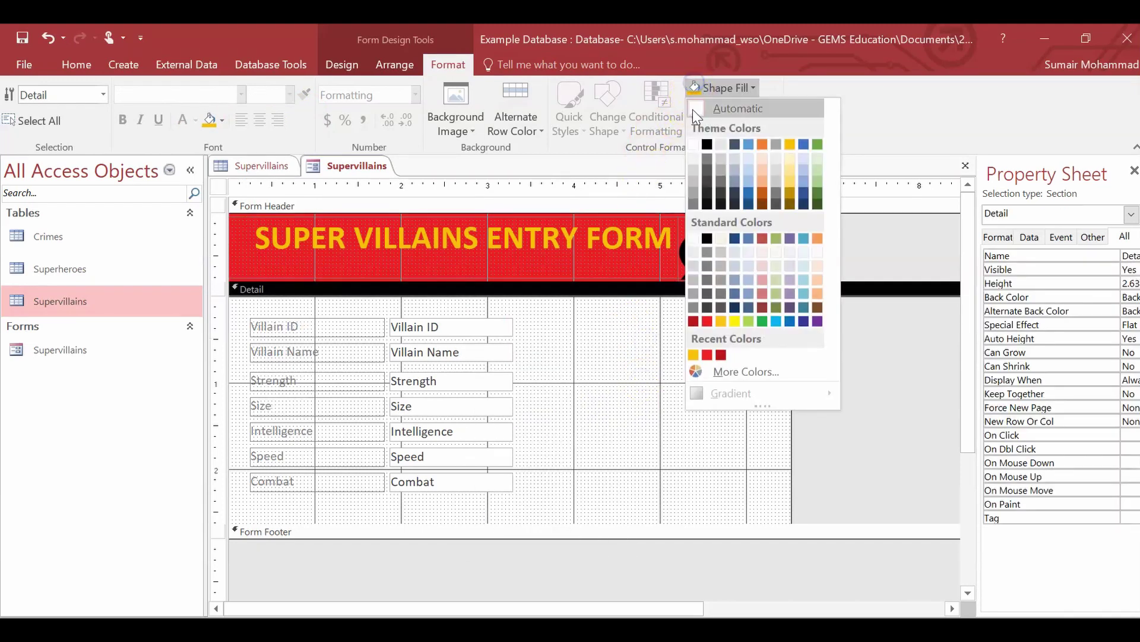
pyautogui.click(722, 322)
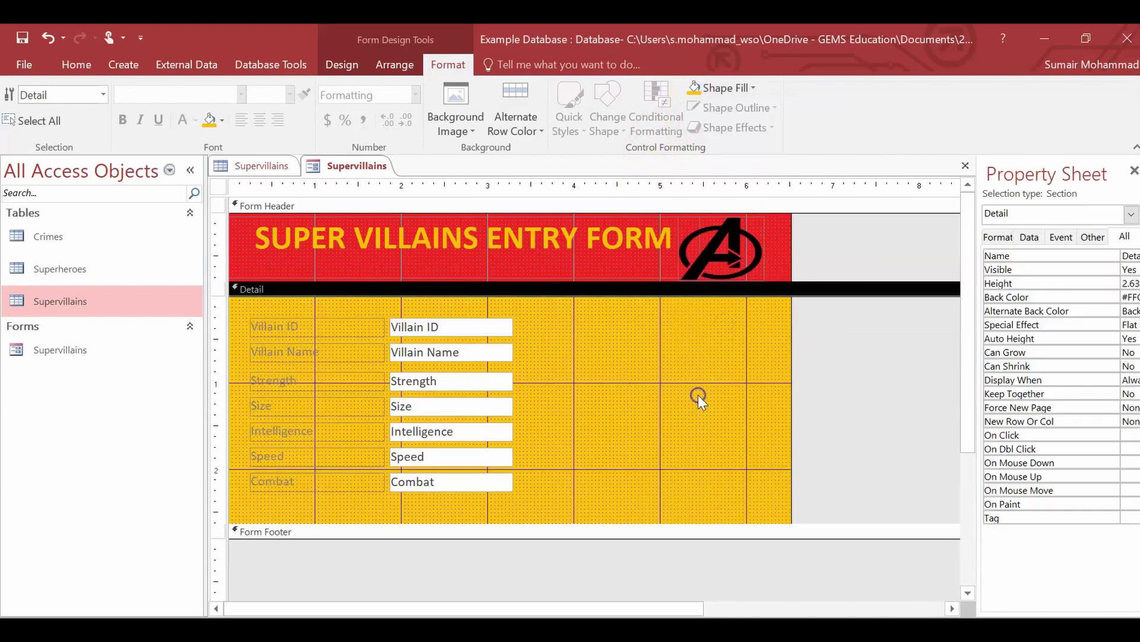
# - Make all seven field labels bold red text
pyautogui.moveTo(301, 307); pyautogui.dragTo(242, 522)
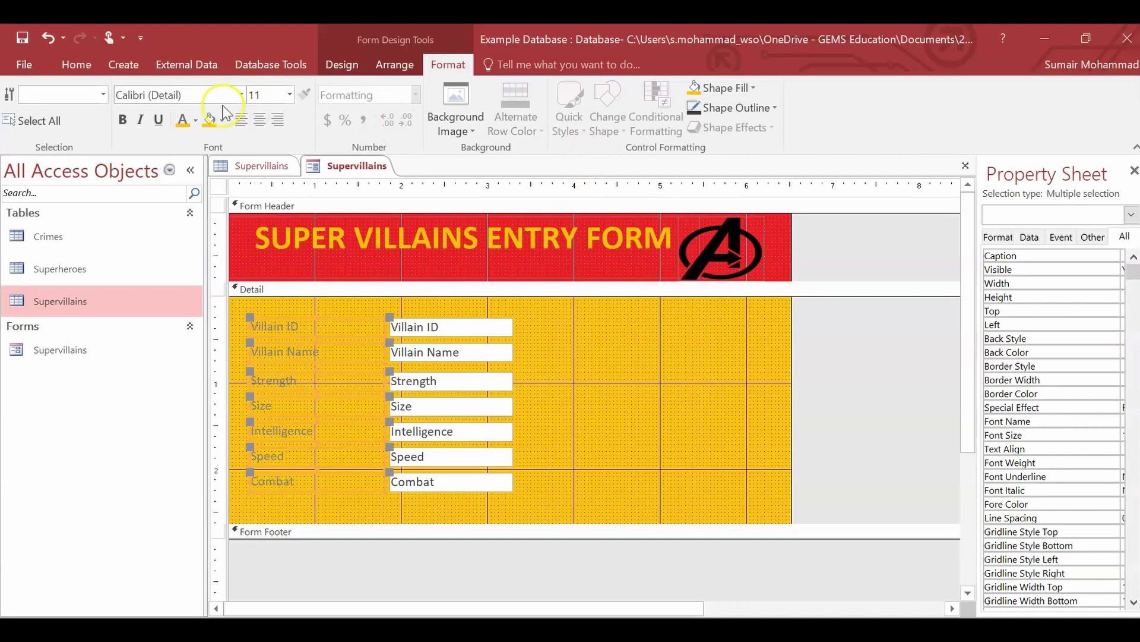
pyautogui.click(197, 119)
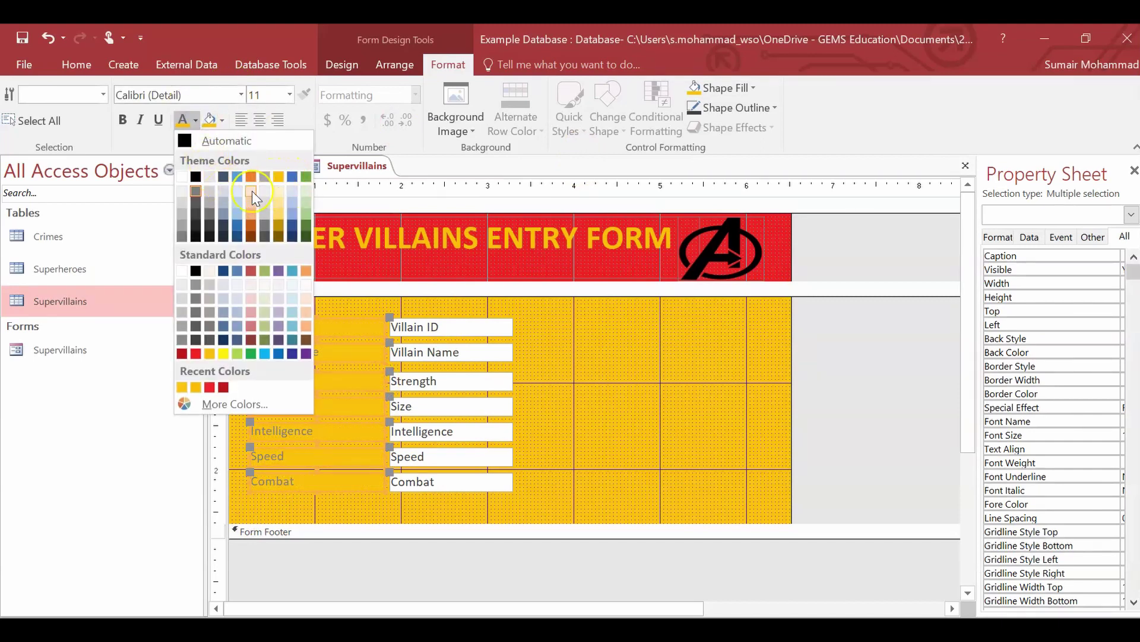
pyautogui.click(196, 354)
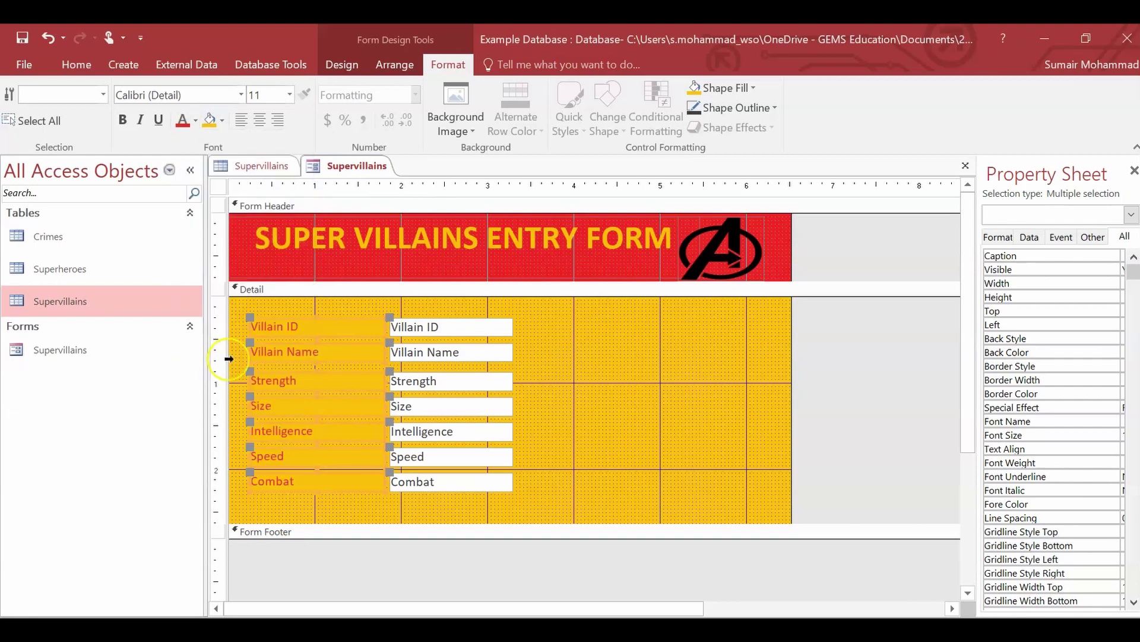
pyautogui.click(121, 123)
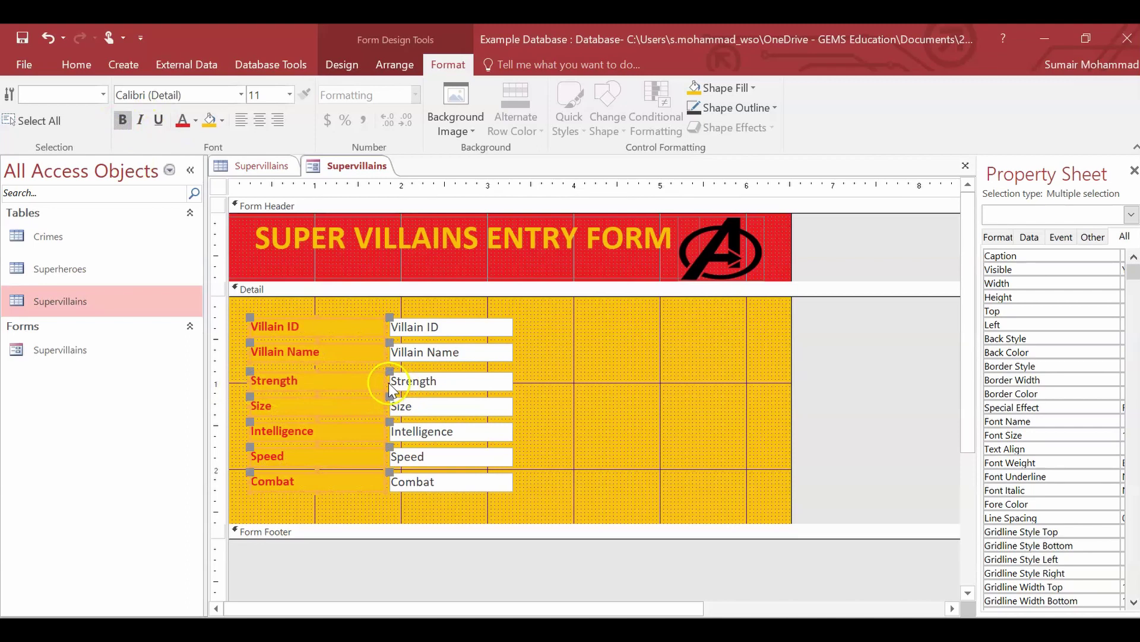
# - Narrow the field labels and move all labels and text boxes toward the Detail section's centre
pyautogui.moveTo(386, 383); pyautogui.dragTo(321, 383)
pyautogui.moveTo(531, 305); pyautogui.dragTo(342, 521)
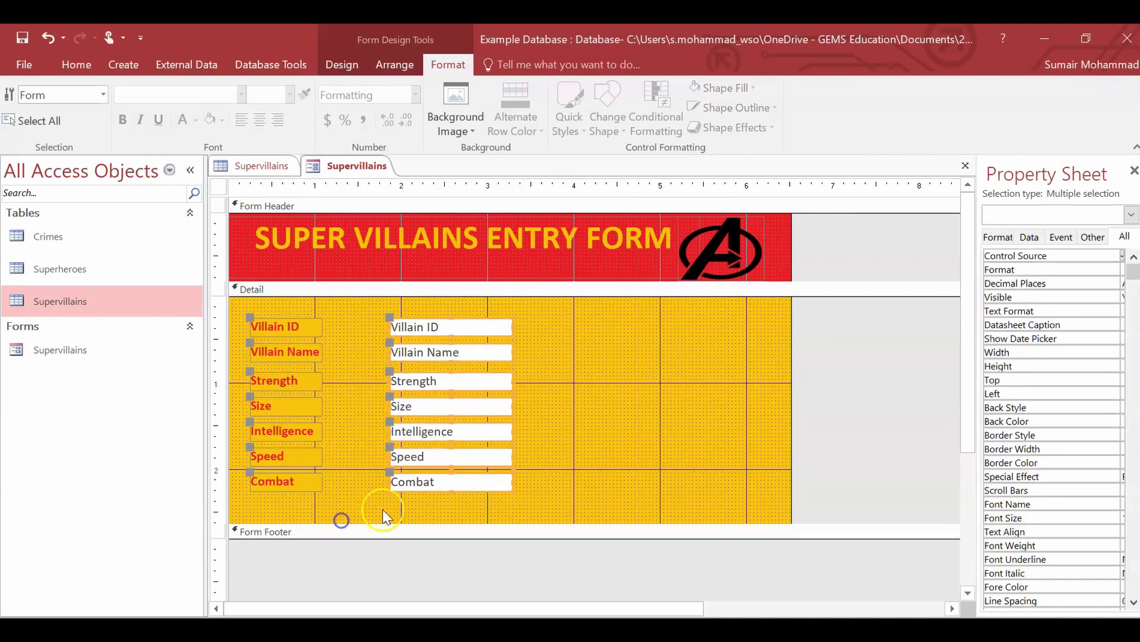
pyautogui.click(444, 488)
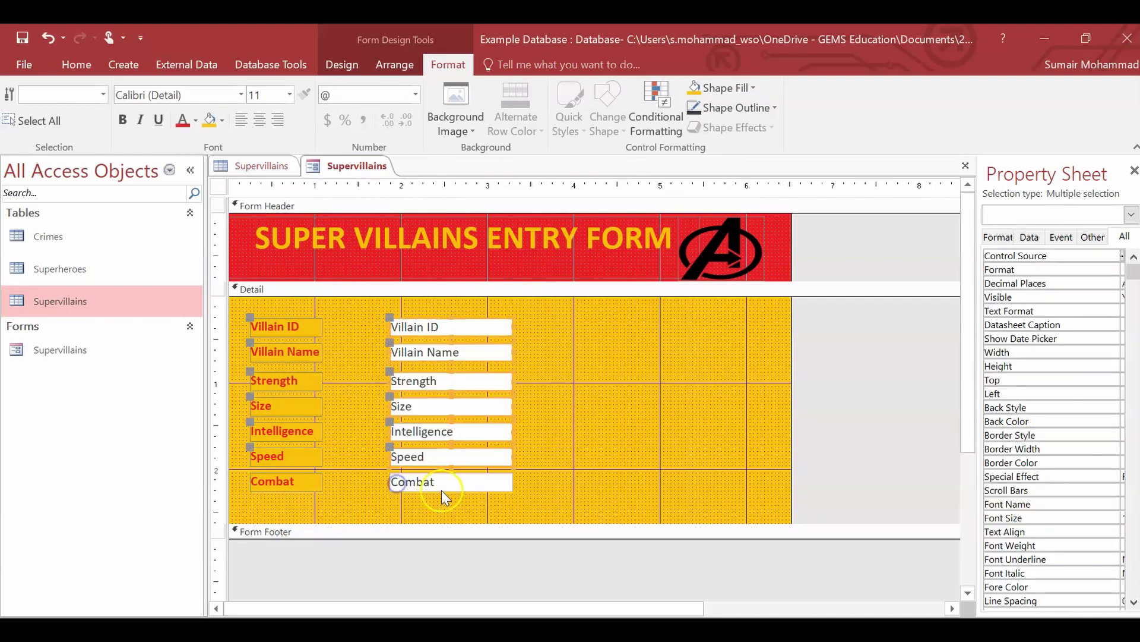
pyautogui.keyDown('shift'); pyautogui.click(440, 493); pyautogui.keyUp('shift')
pyautogui.moveTo(470, 494); pyautogui.dragTo(388, 484)
pyautogui.hotkey('ctrl', 'z')
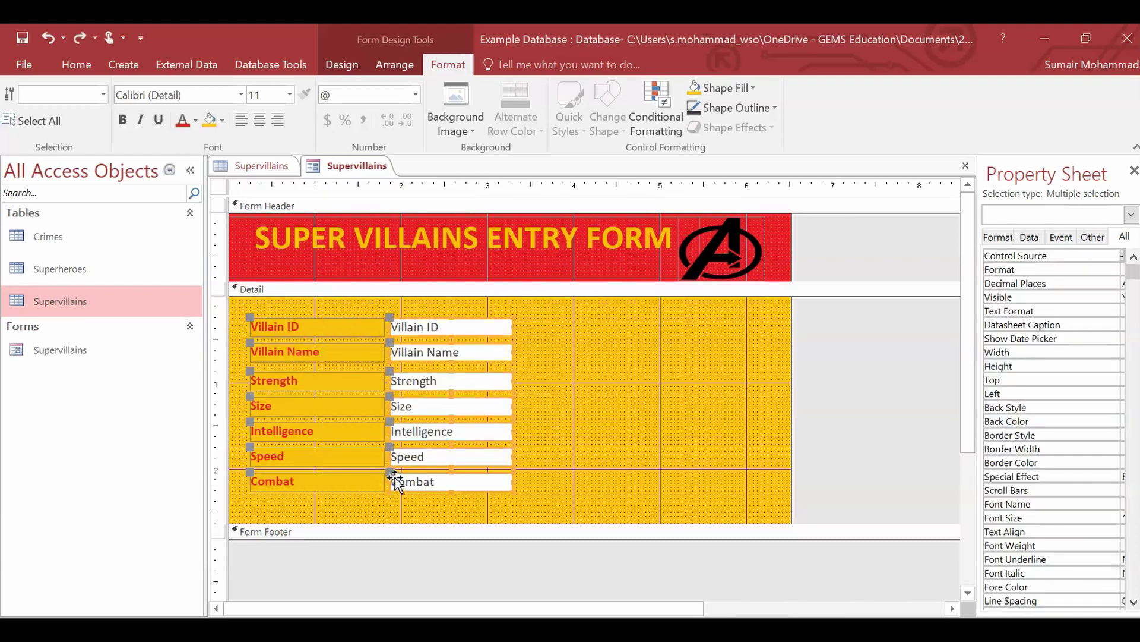
pyautogui.moveTo(242, 305); pyautogui.dragTo(543, 511)
pyautogui.moveTo(479, 483); pyautogui.dragTo(605, 482)
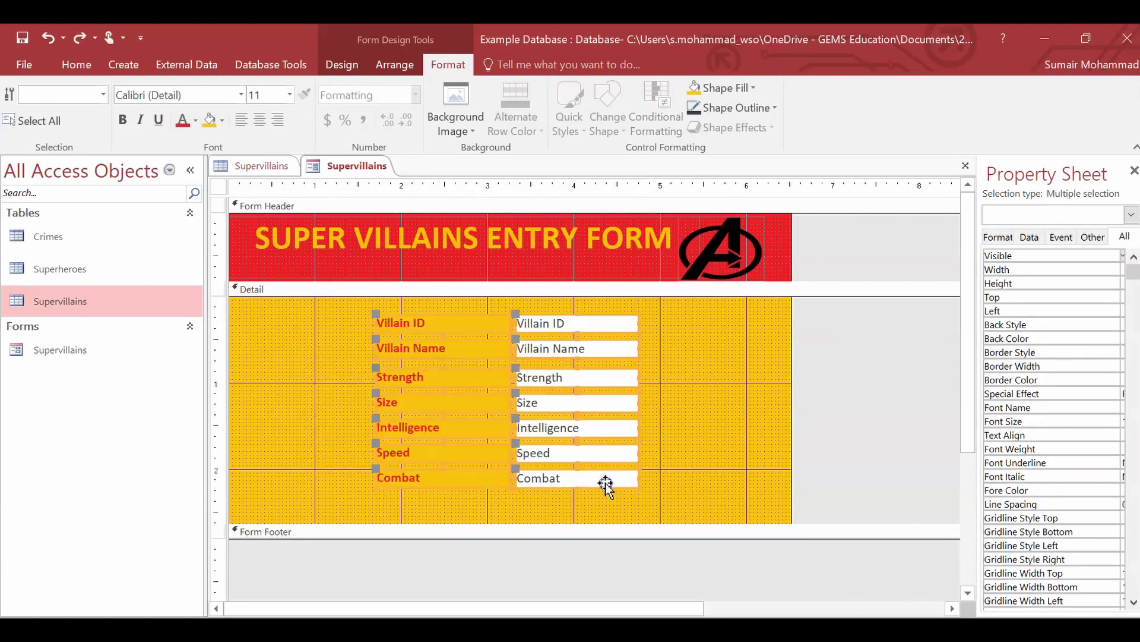
pyautogui.click(447, 515)
# - Right-align the text of all the field labels
pyautogui.moveTo(345, 303); pyautogui.dragTo(461, 511)
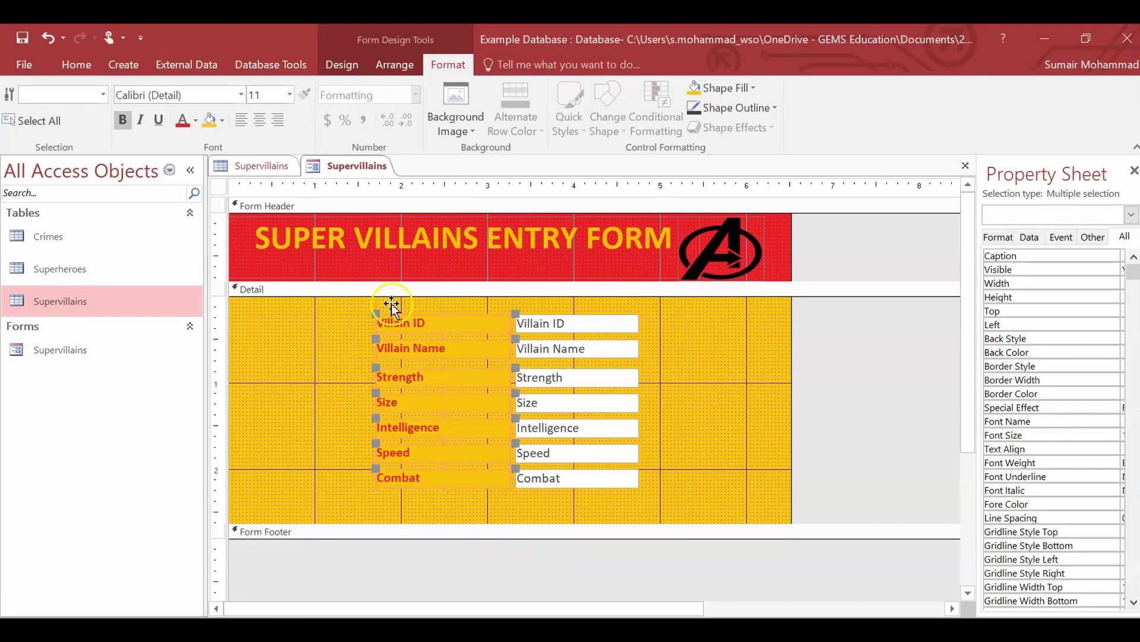
pyautogui.click(279, 120)
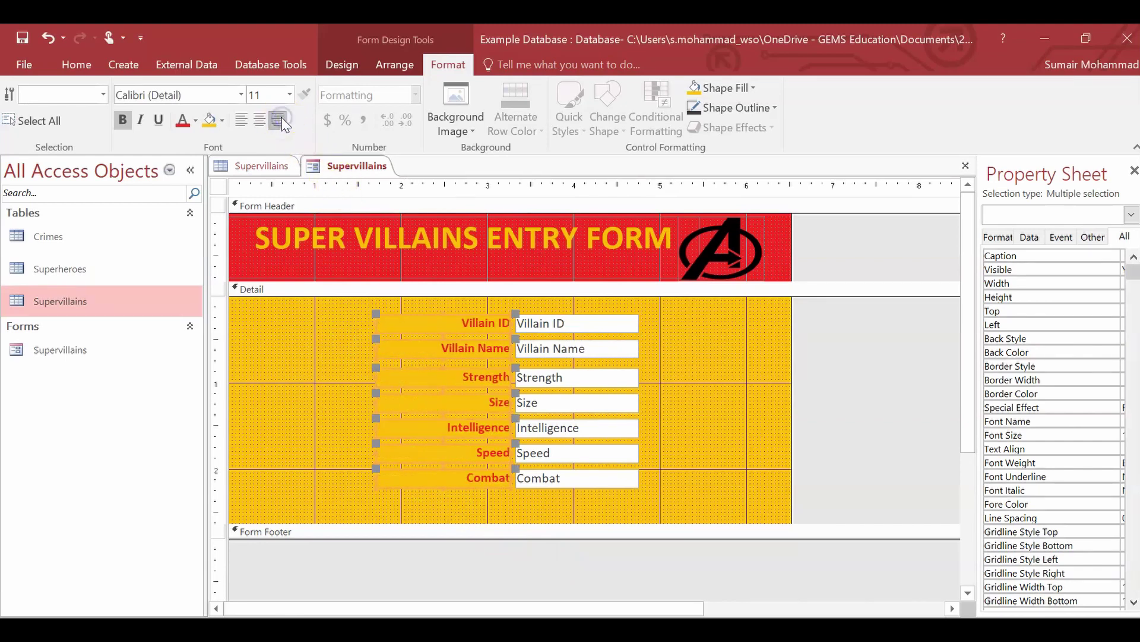
pyautogui.click(291, 323)
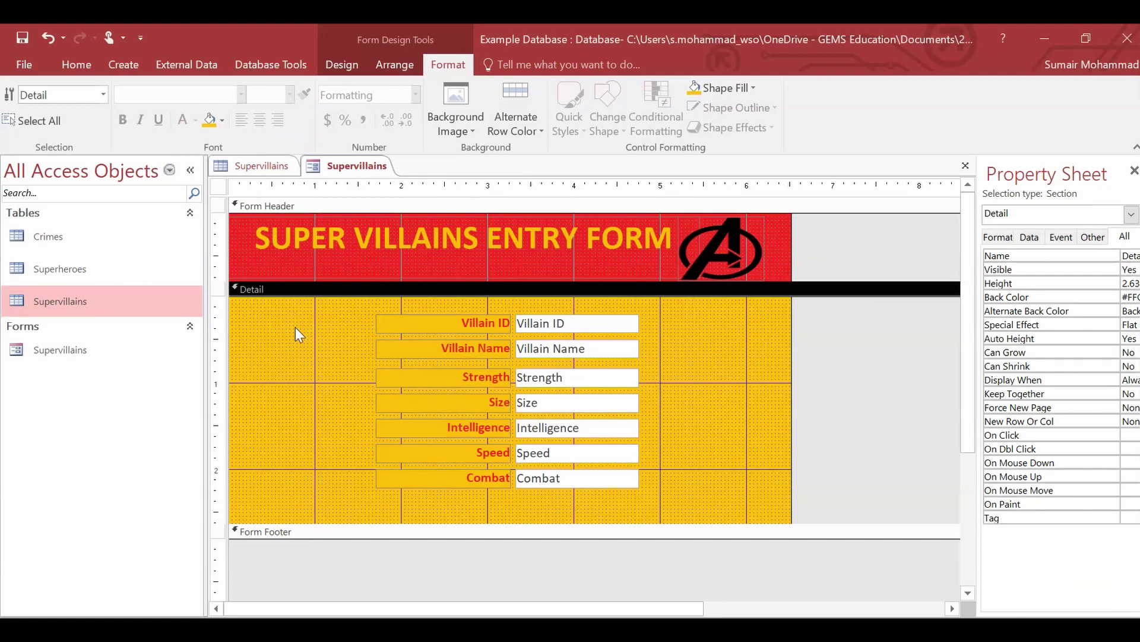
pyautogui.click(76, 64)
pyautogui.click(16, 119)
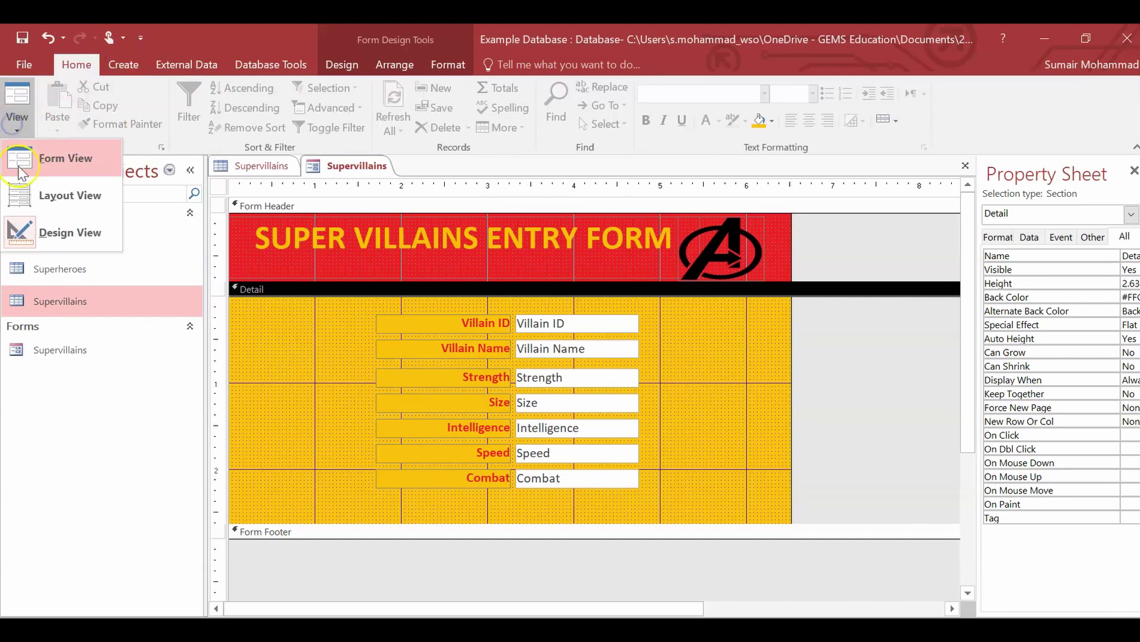
pyautogui.click(41, 231)
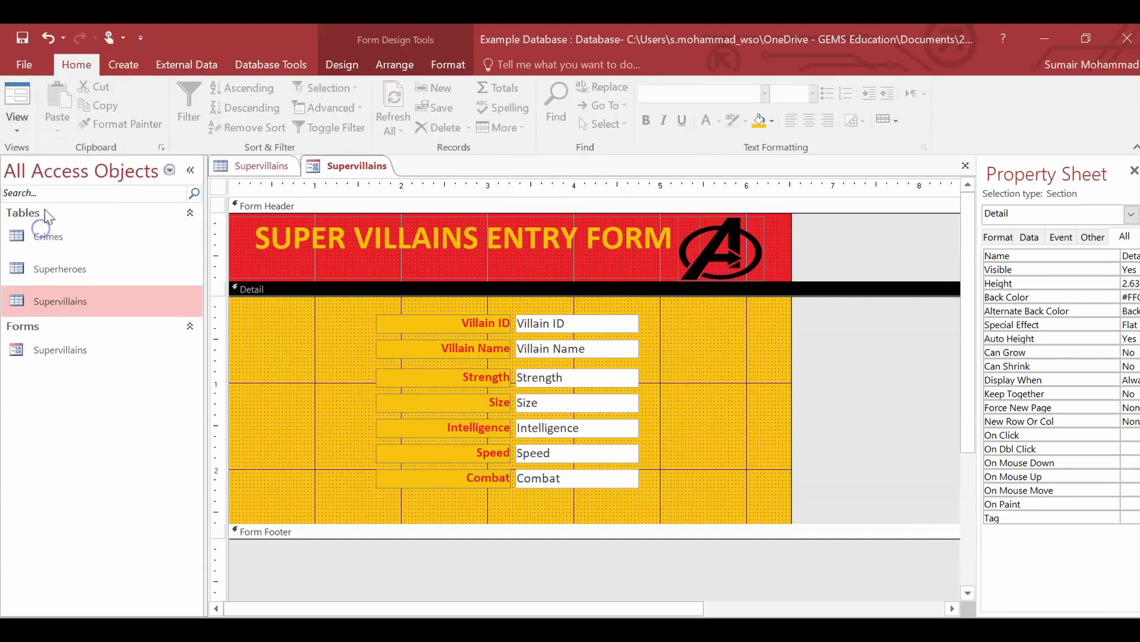
pyautogui.click(17, 119)
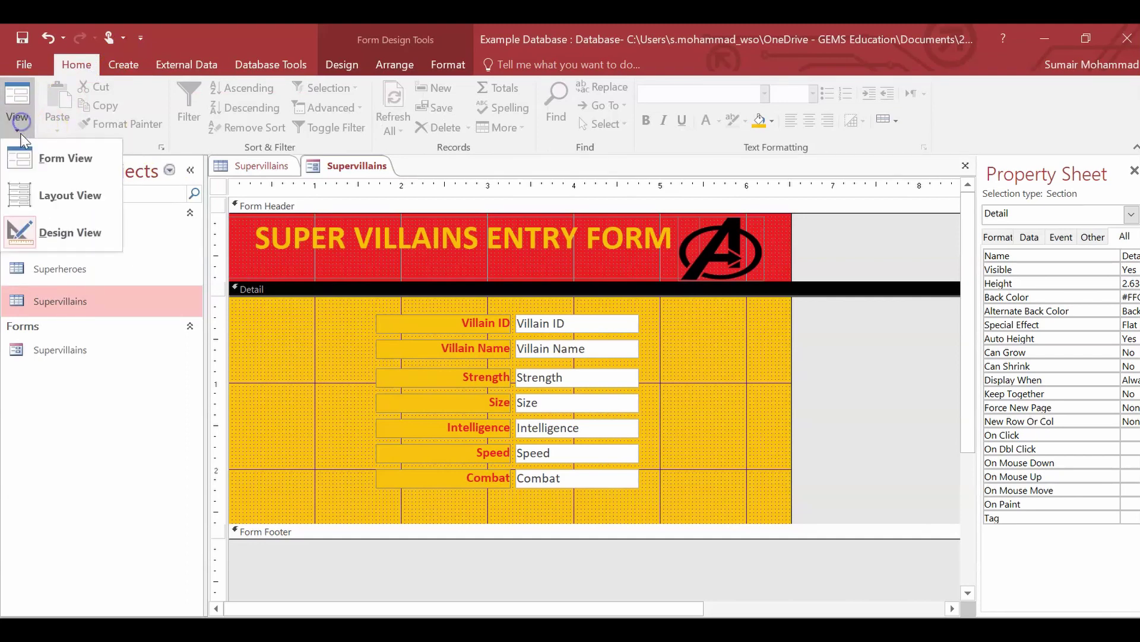
pyautogui.click(59, 162)
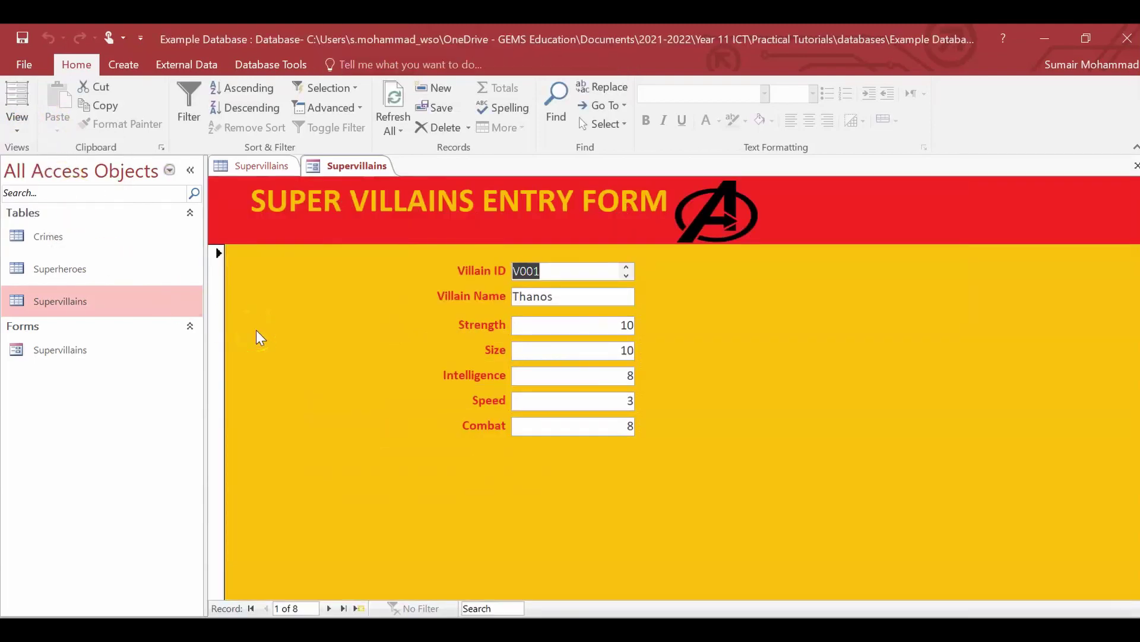
pyautogui.click(237, 255)
pyautogui.click(16, 123)
pyautogui.click(60, 233)
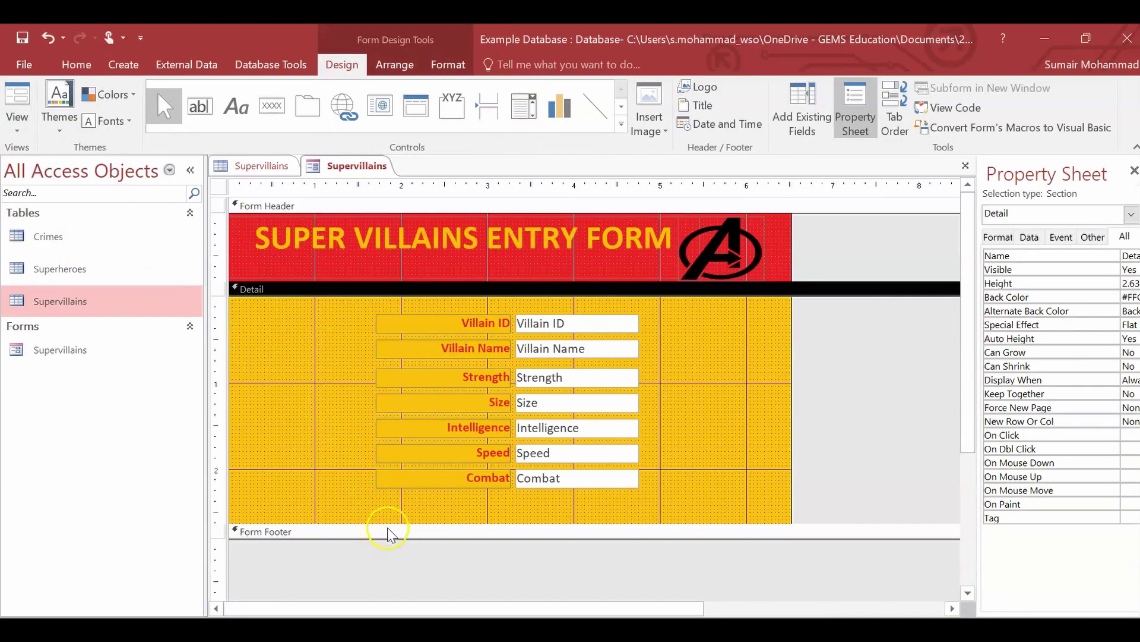
# - Extend the Detail section downward and draw a command button below the Combat field
pyautogui.moveTo(387, 524); pyautogui.dragTo(394, 588)
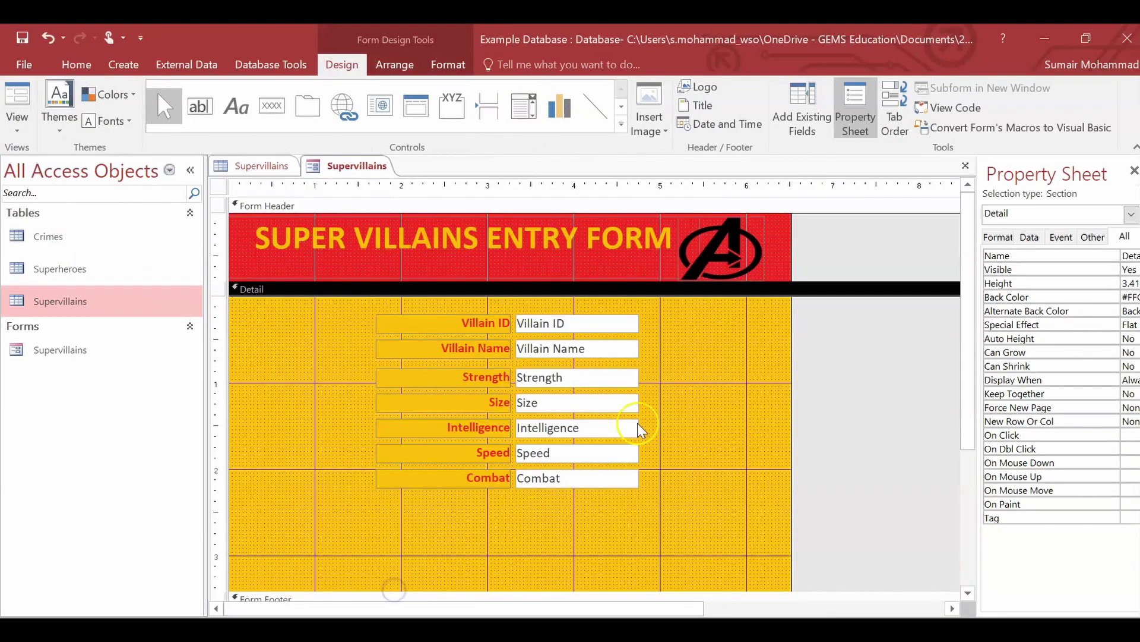
pyautogui.click(696, 450)
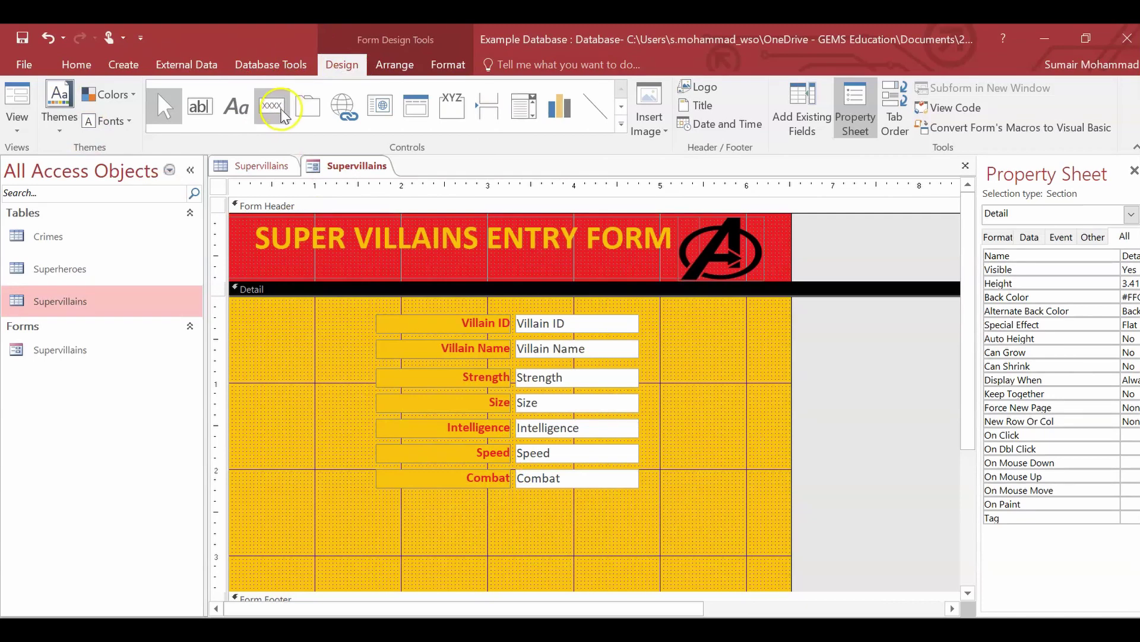
pyautogui.click(266, 109)
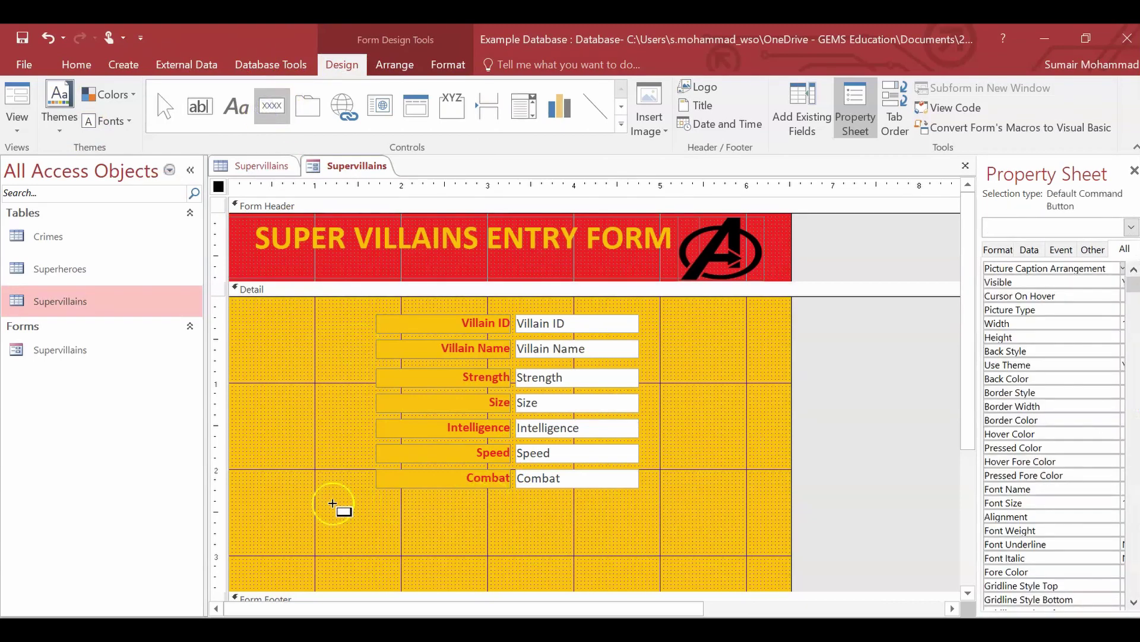
pyautogui.moveTo(313, 505); pyautogui.dragTo(411, 540)
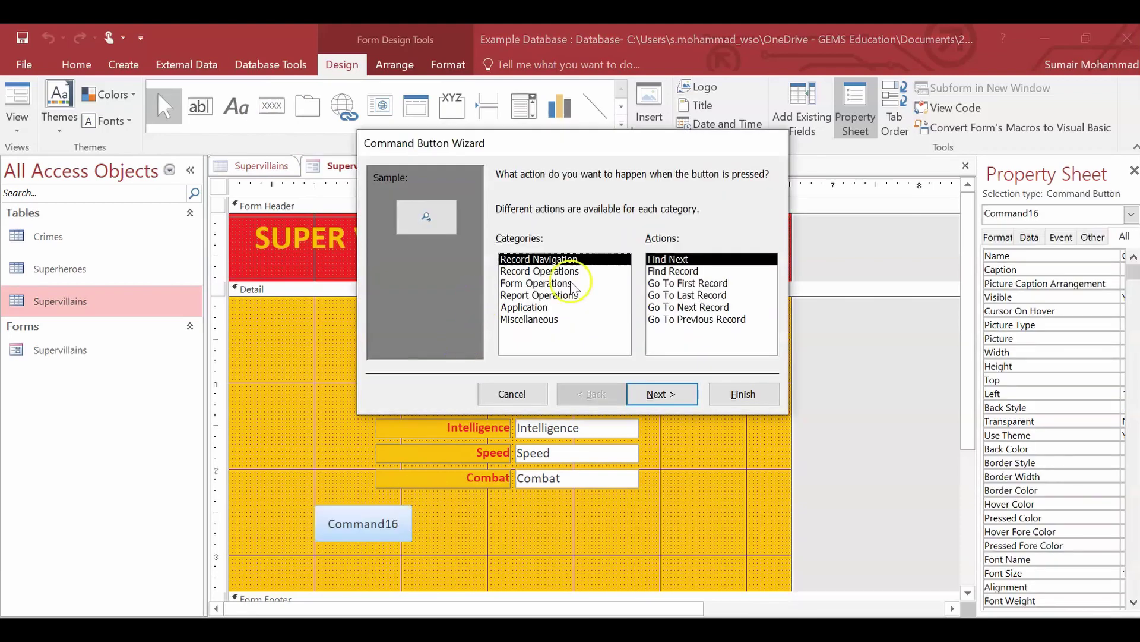
# - Make it a text Add New Record button named AddRecord
pyautogui.click(551, 272)
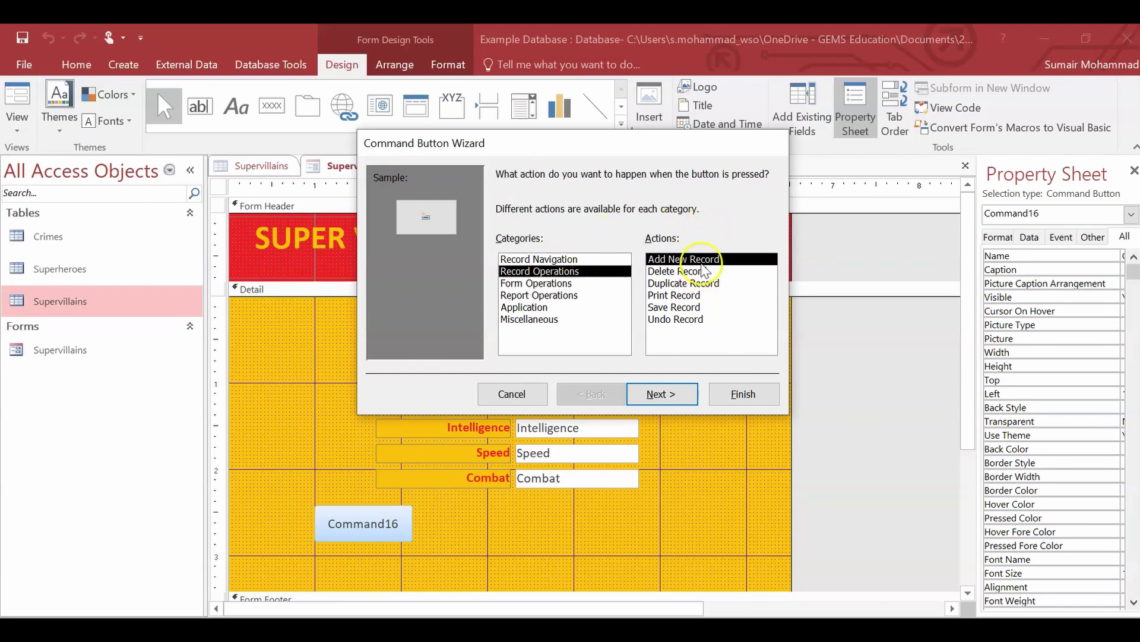
pyautogui.click(705, 262)
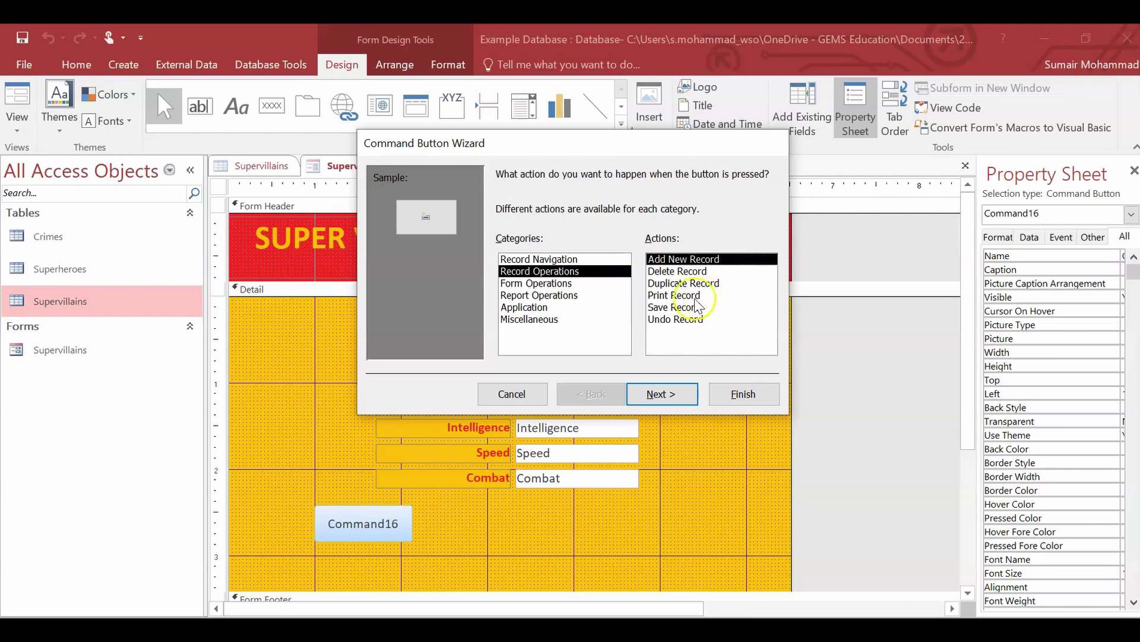
pyautogui.click(667, 394)
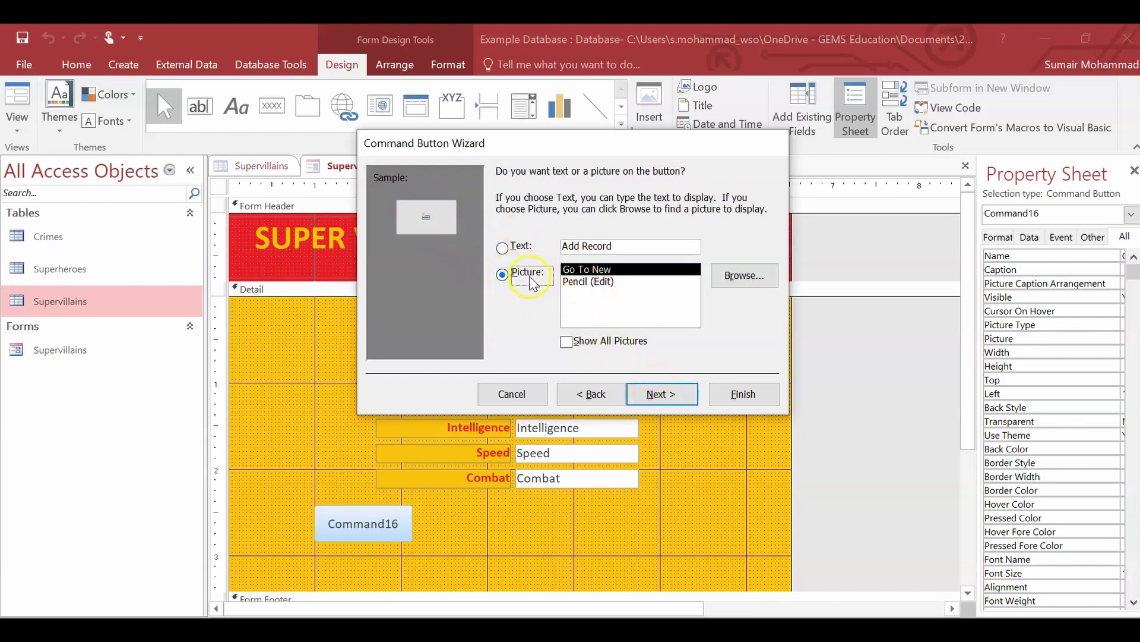
pyautogui.click(502, 247)
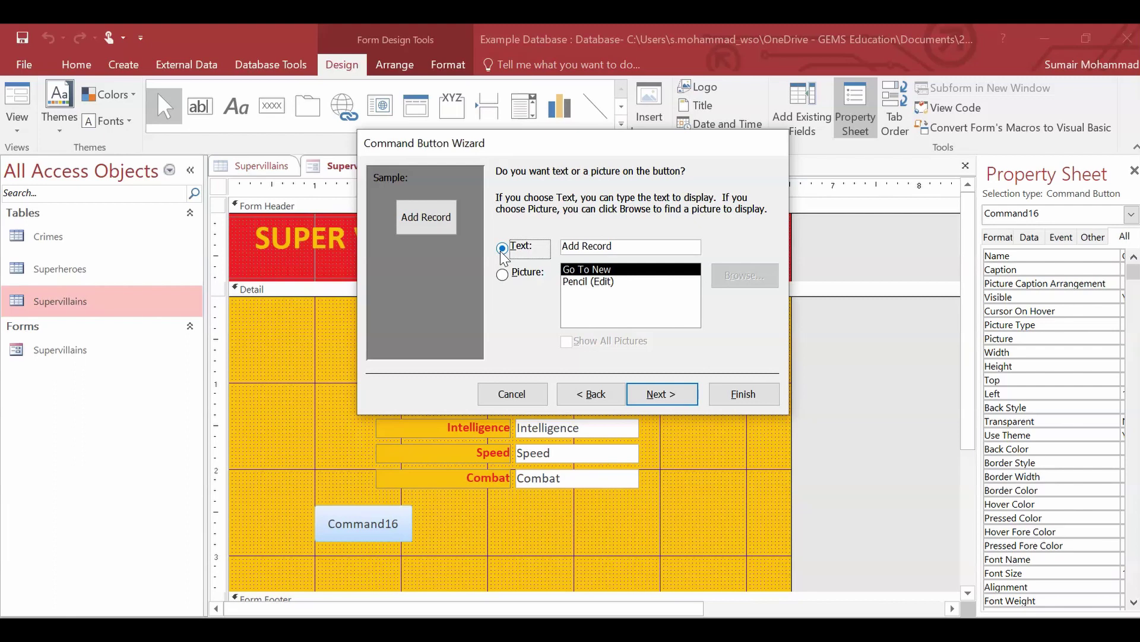
pyautogui.click(683, 395)
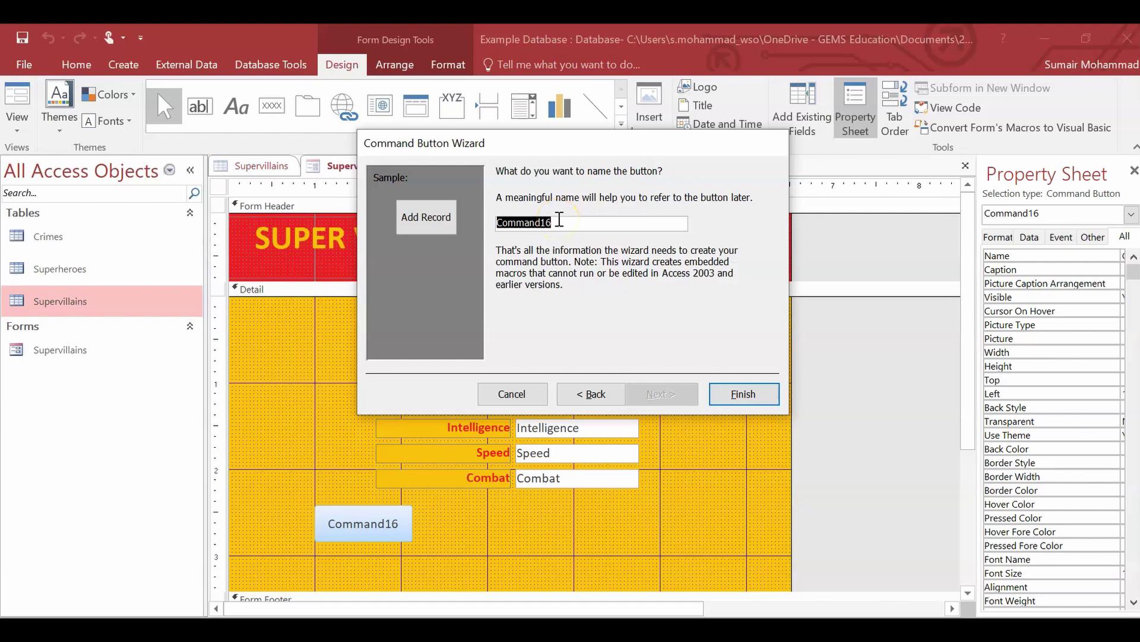
pyautogui.write('a')
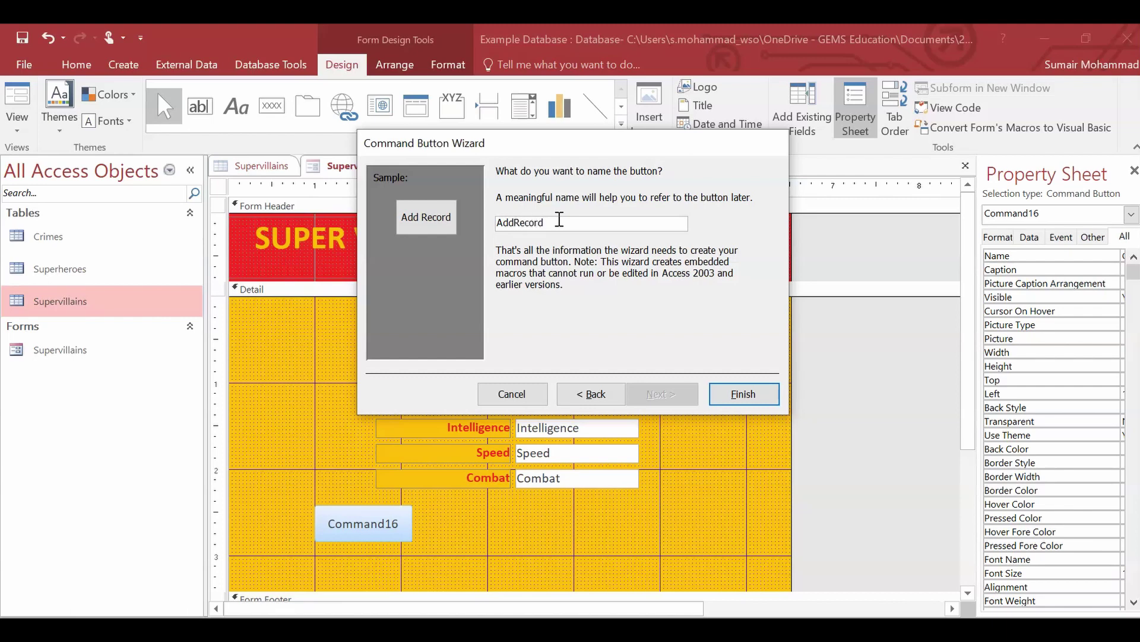
pyautogui.click(740, 394)
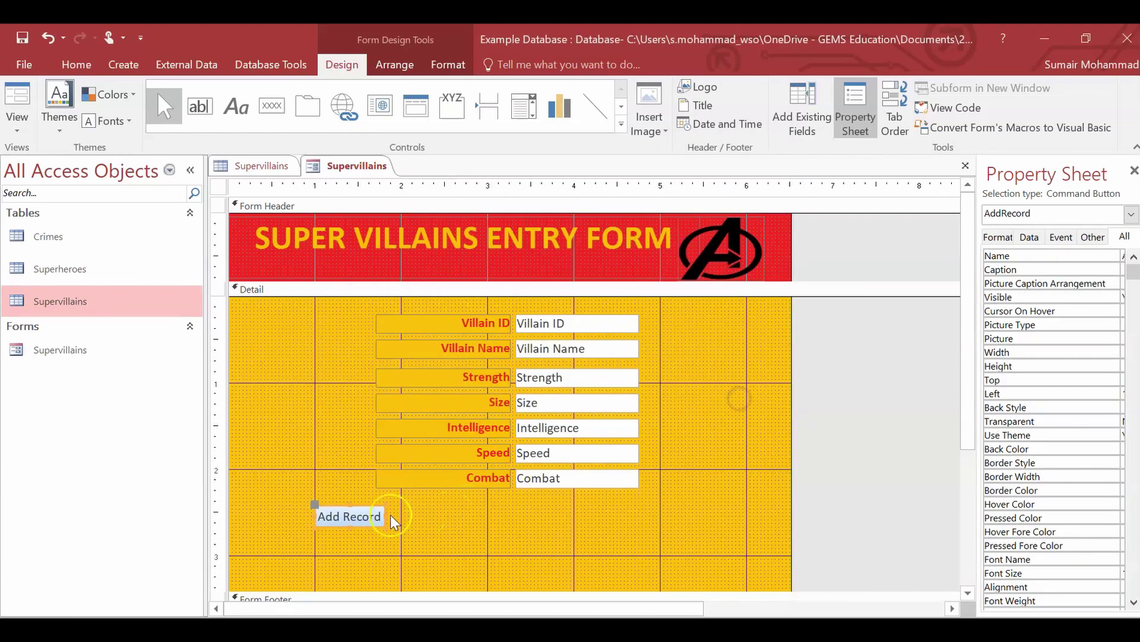
pyautogui.rightClick(395, 541)
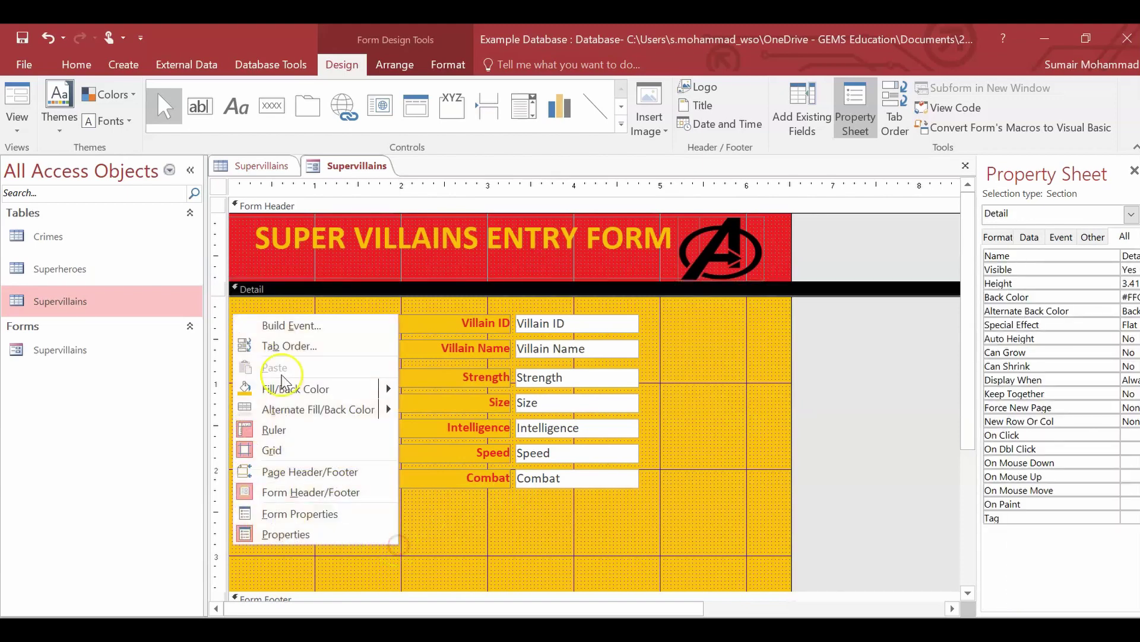
# - Draw a text-labelled Delete Record button to the right of Add Record
pyautogui.click(415, 457)
pyautogui.click(412, 506)
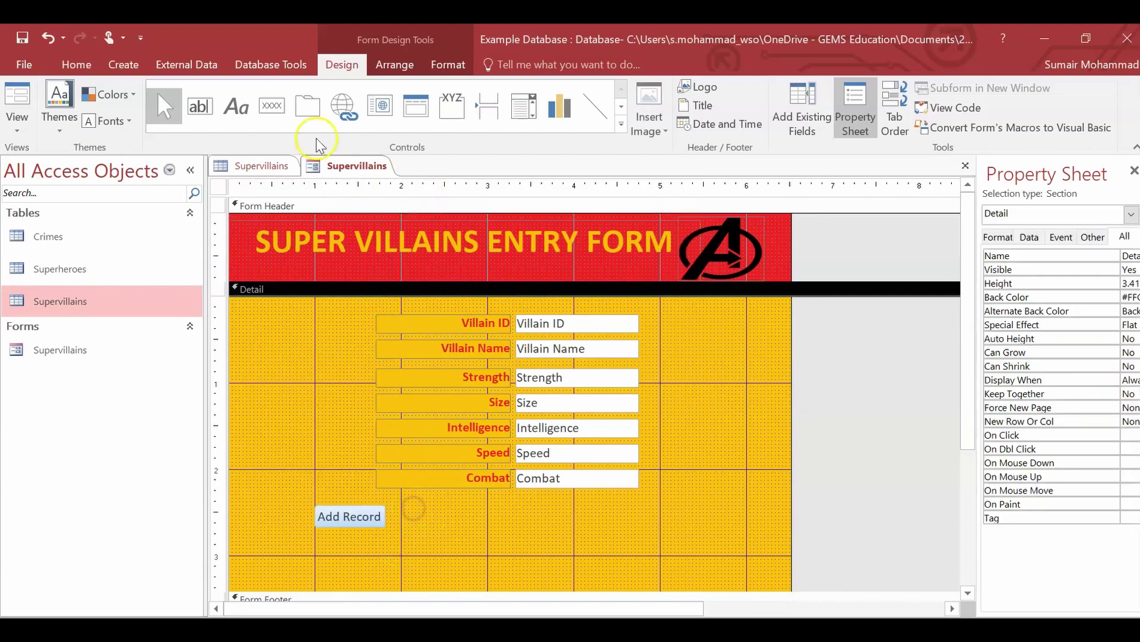
pyautogui.click(271, 105)
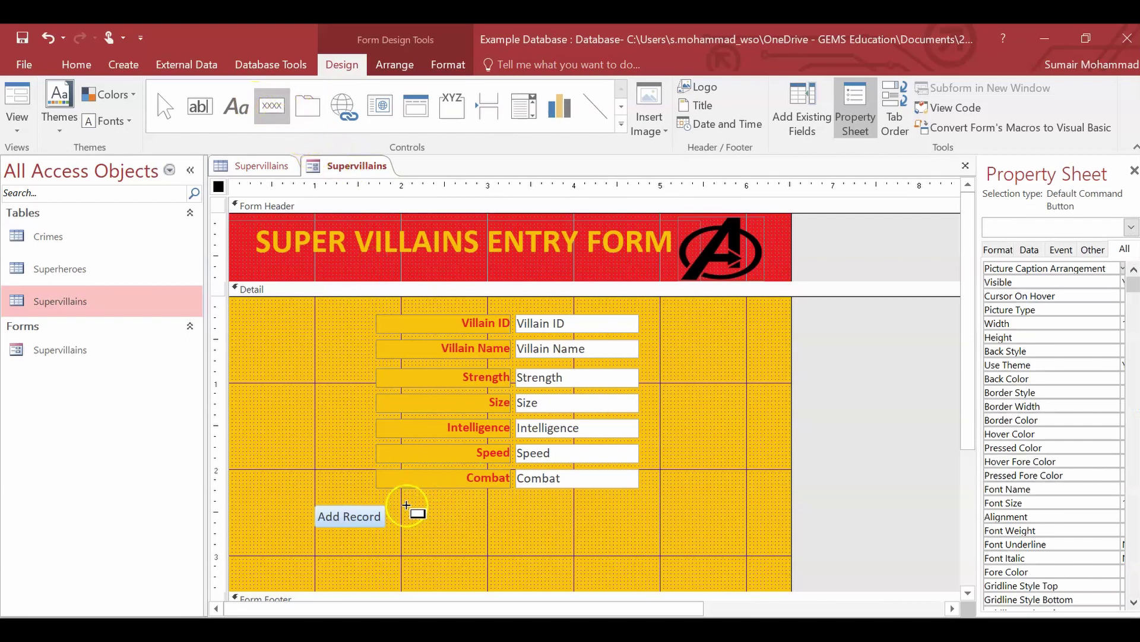
pyautogui.moveTo(407, 504); pyautogui.dragTo(491, 529)
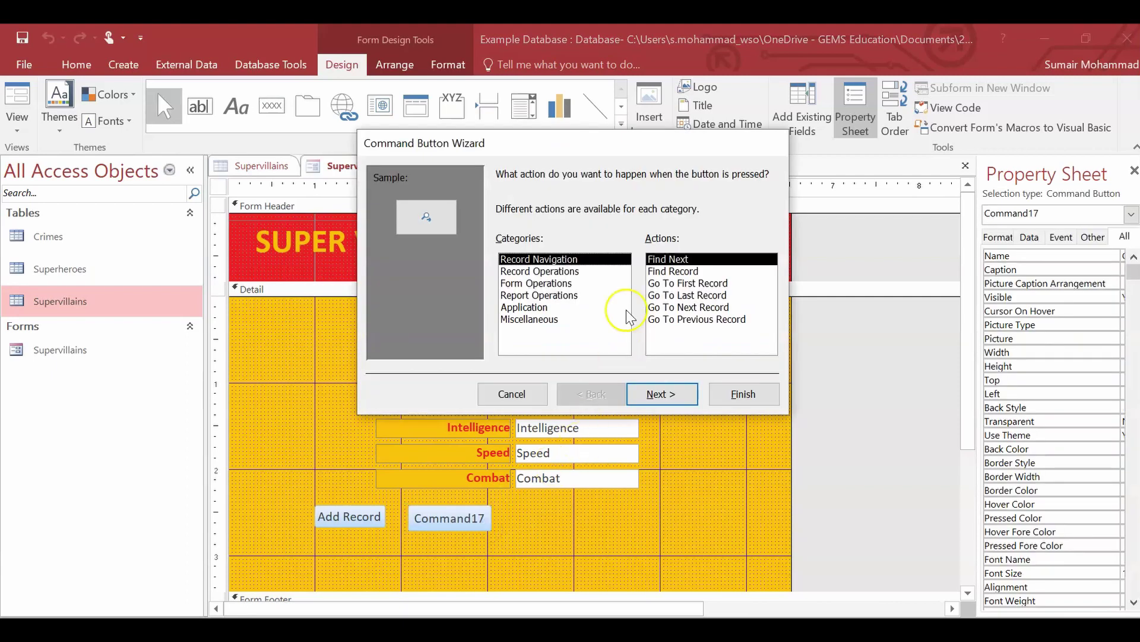
pyautogui.click(564, 271)
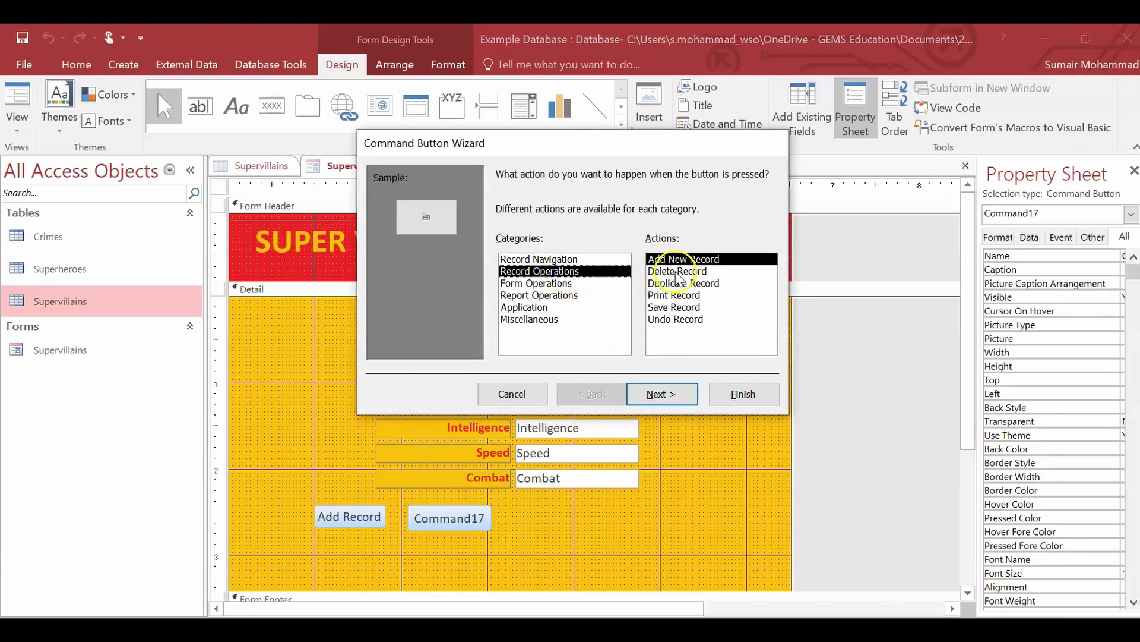
pyautogui.click(696, 272)
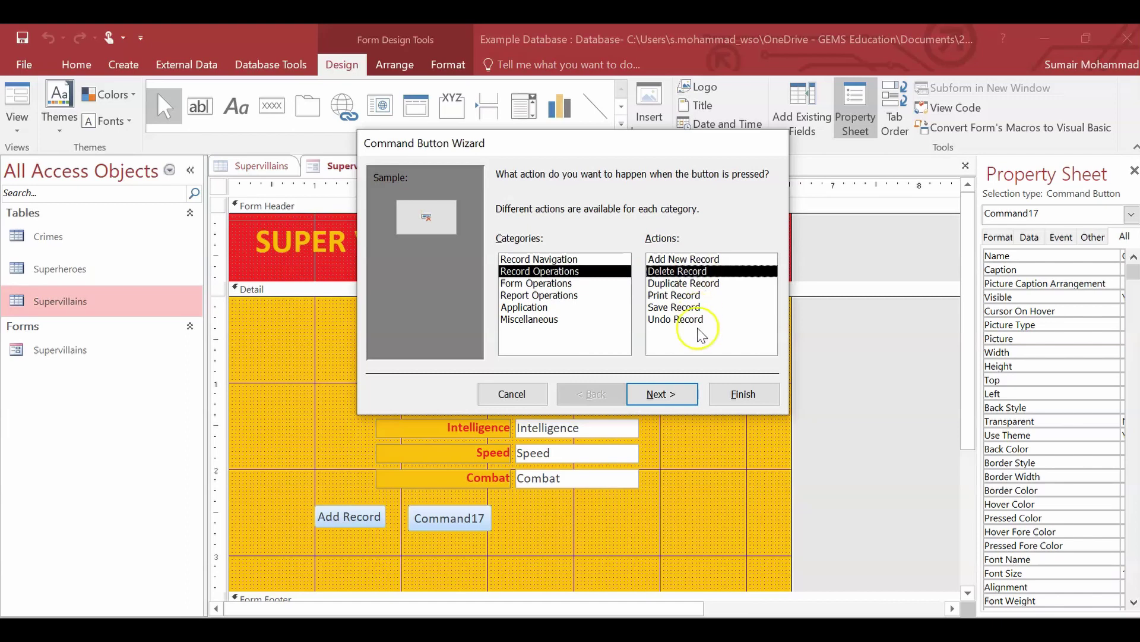
pyautogui.click(657, 396)
pyautogui.click(659, 395)
pyautogui.click(519, 250)
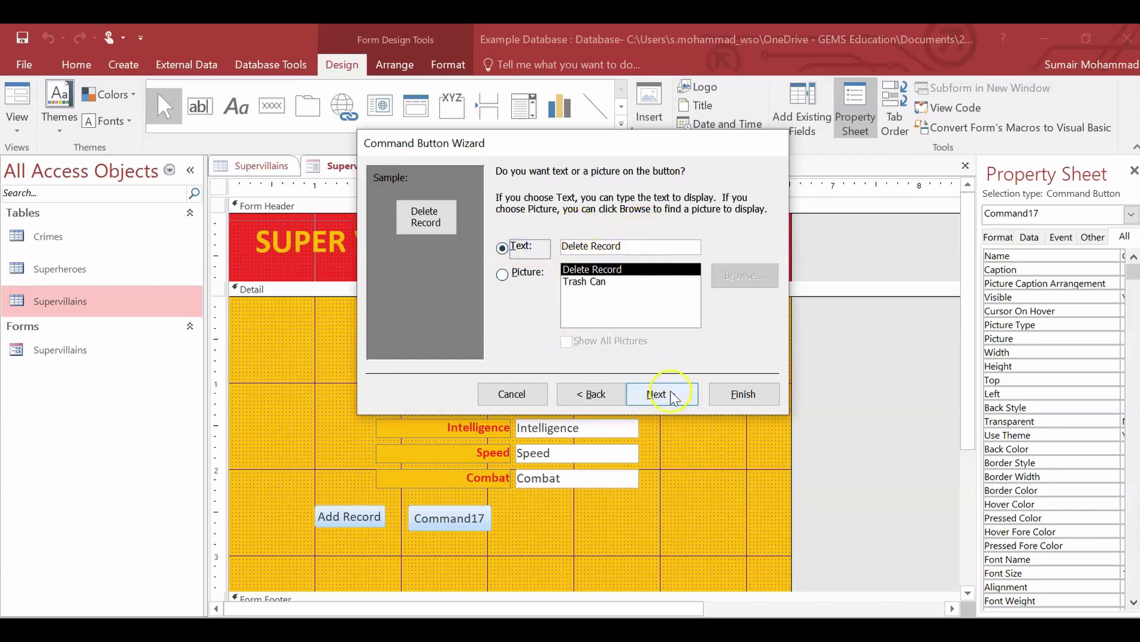
pyautogui.click(743, 394)
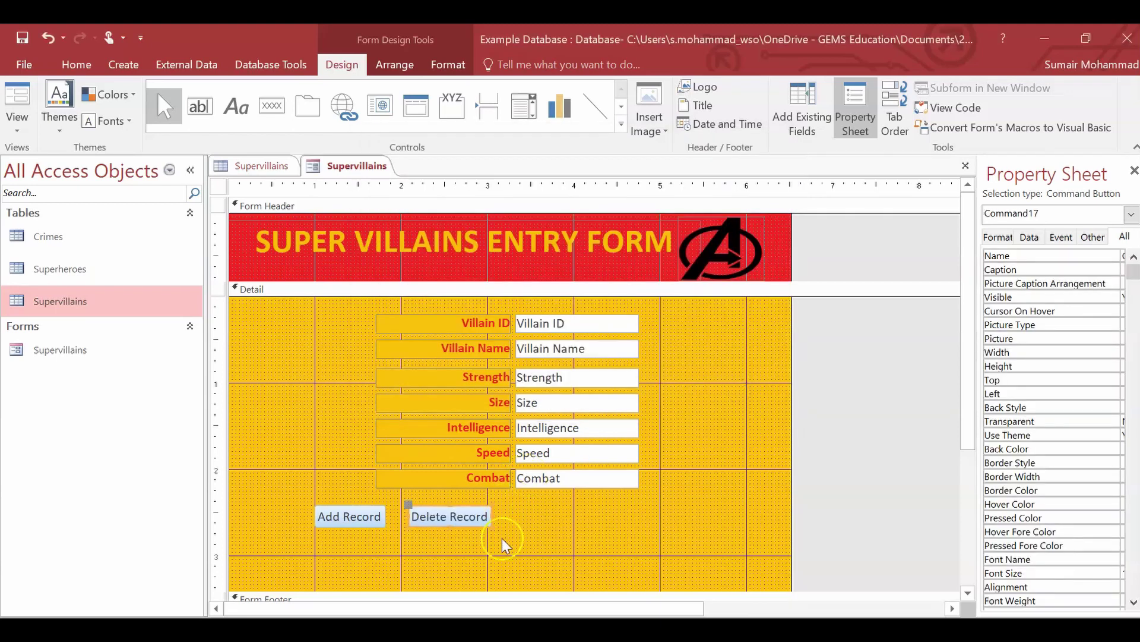
# - Draw a text-labelled Save Record button to the right of Delete Record
pyautogui.click(272, 108)
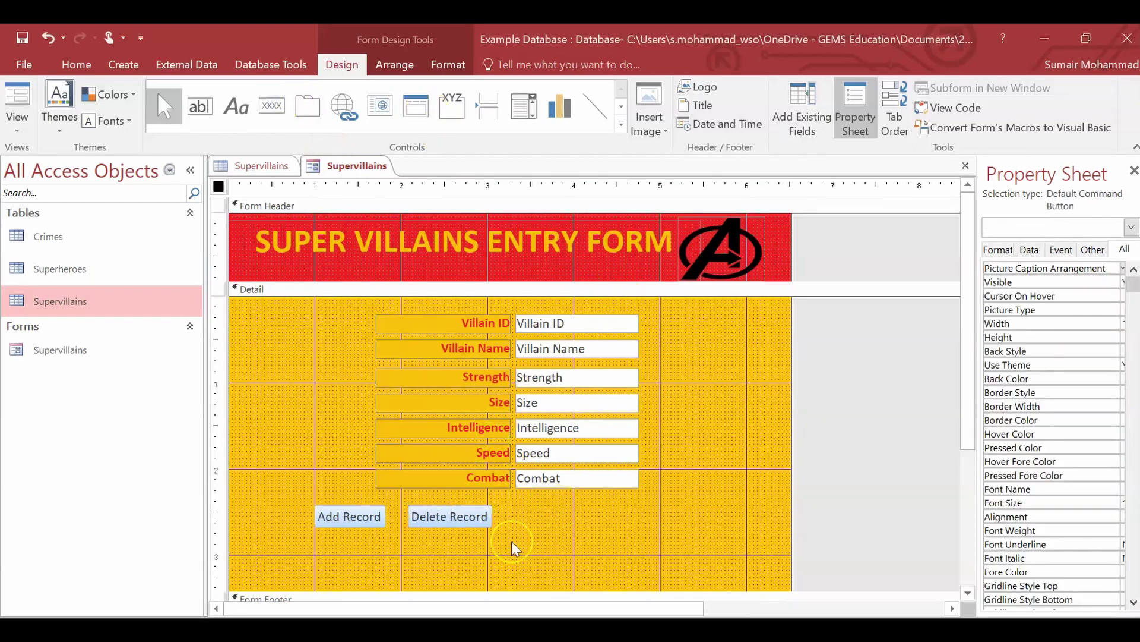
pyautogui.click(264, 104)
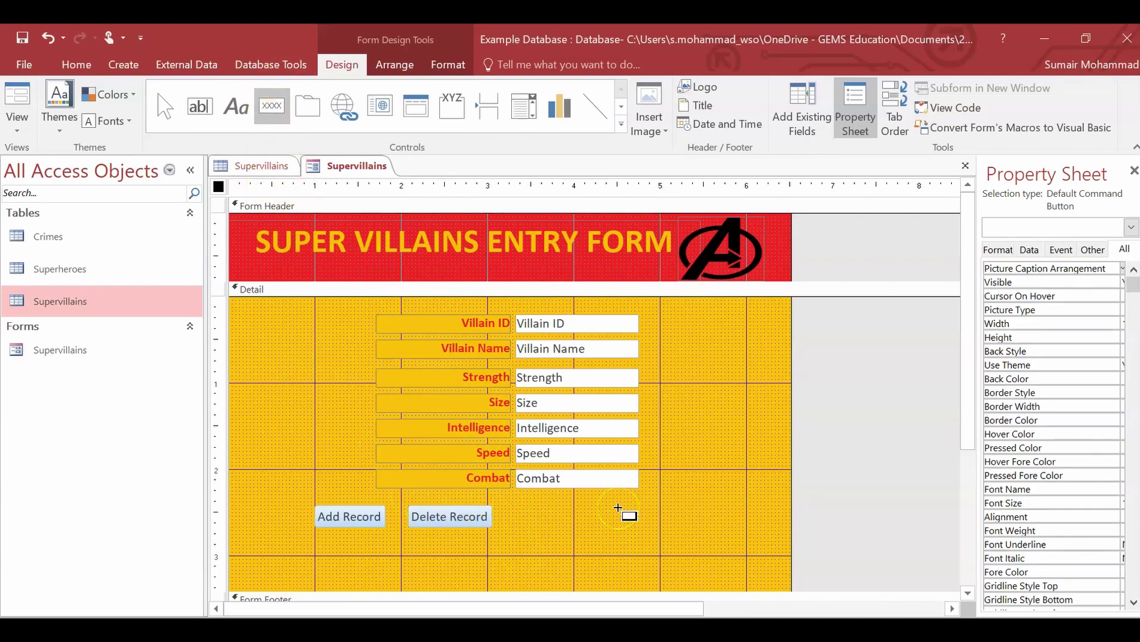
pyautogui.moveTo(509, 505); pyautogui.dragTo(601, 541)
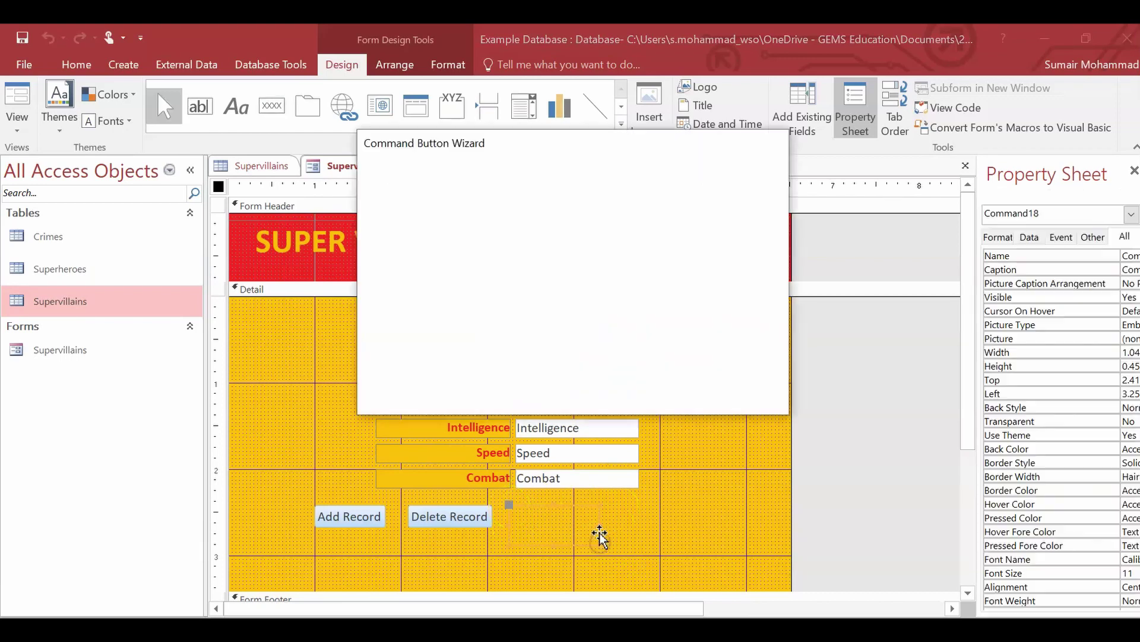
pyautogui.click(564, 271)
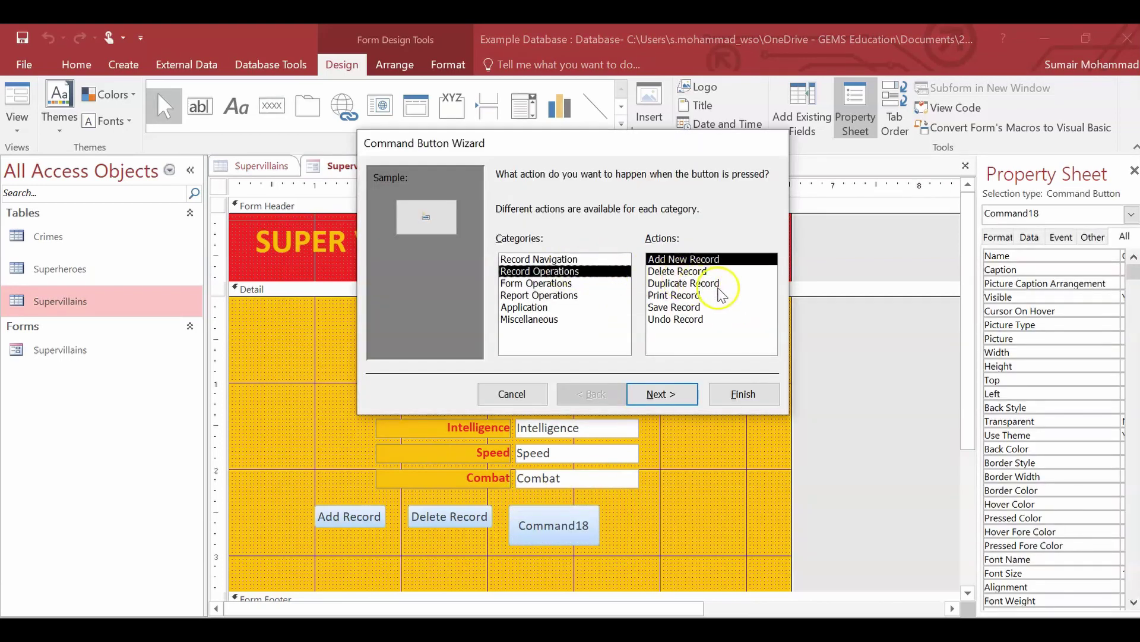
pyautogui.click(677, 308)
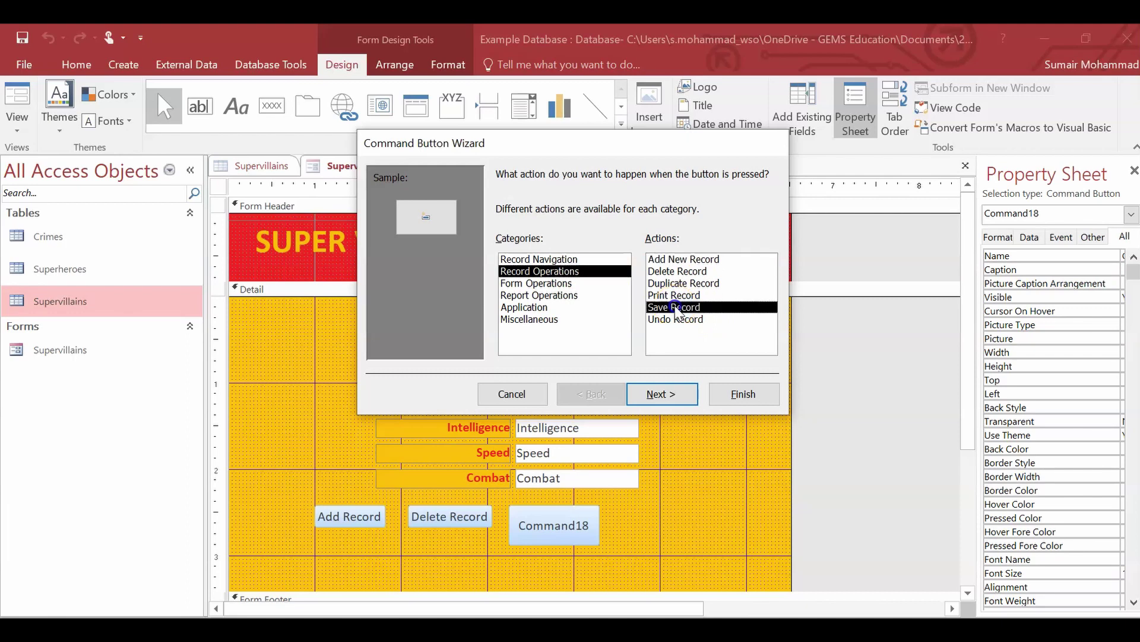
pyautogui.click(657, 397)
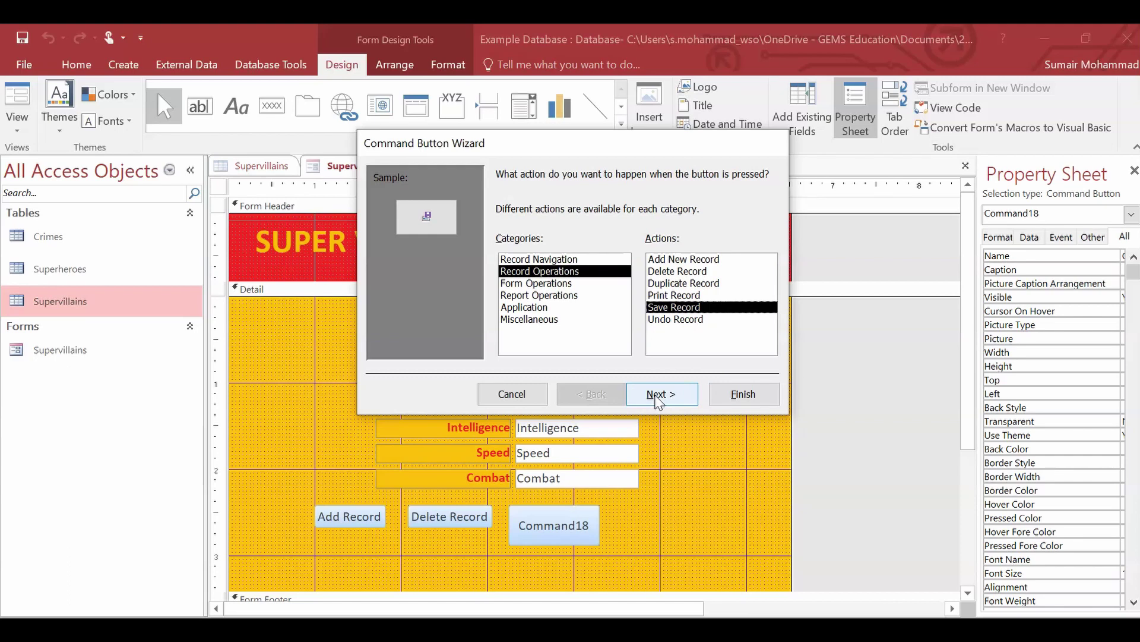
pyautogui.click(658, 395)
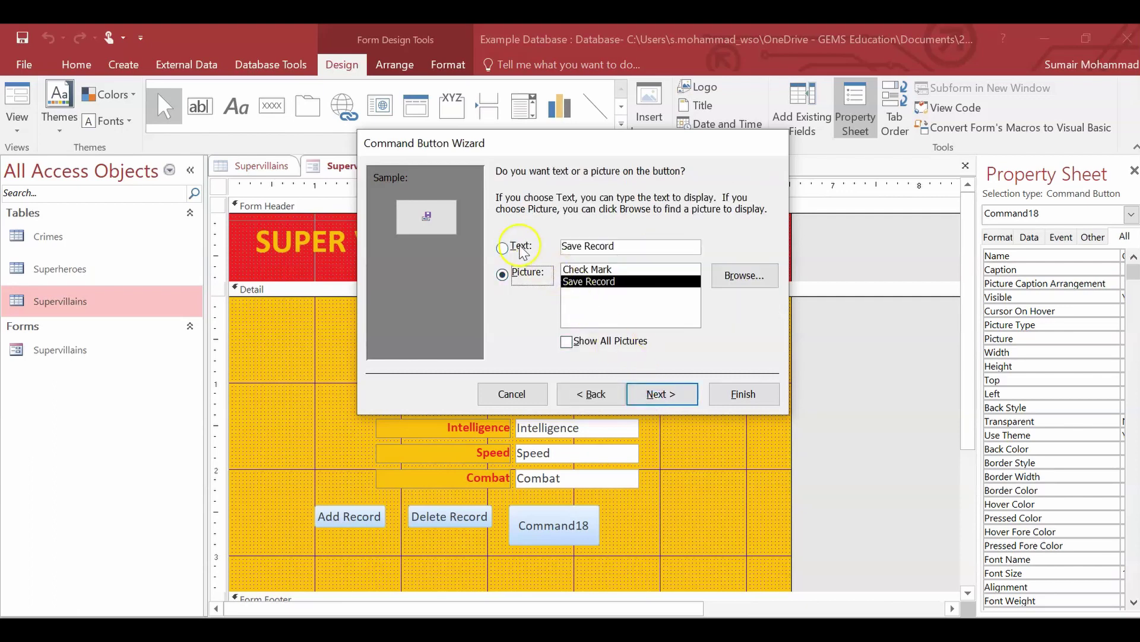
pyautogui.click(518, 248)
pyautogui.click(750, 394)
pyautogui.click(630, 521)
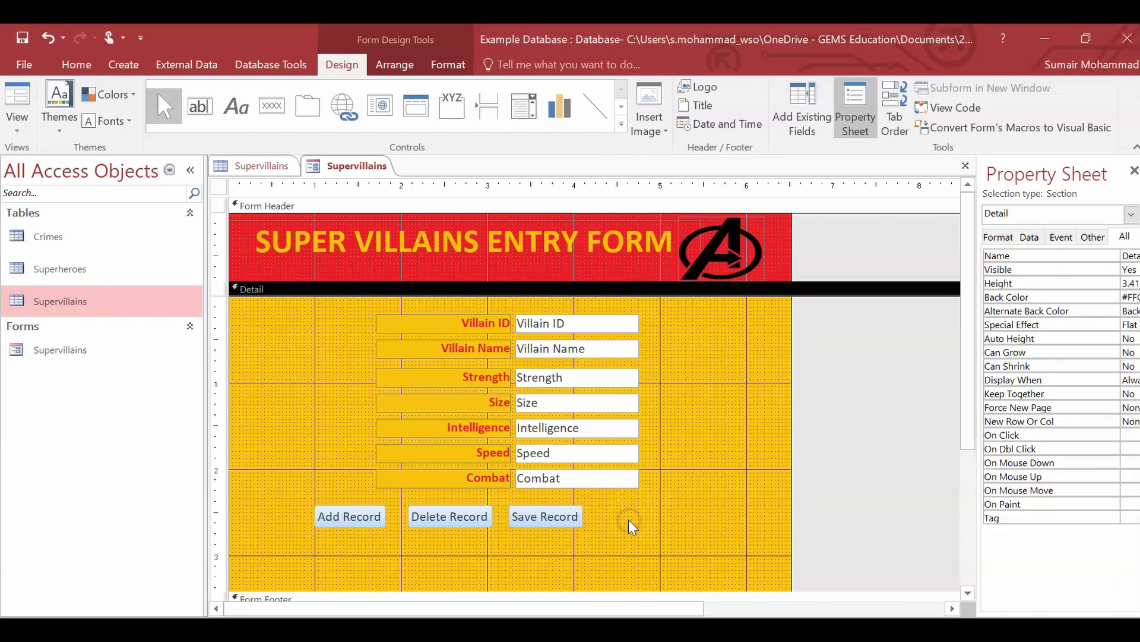
# - Shift the Add, Delete and Save Record buttons together to the right
pyautogui.moveTo(620, 560); pyautogui.dragTo(288, 499)
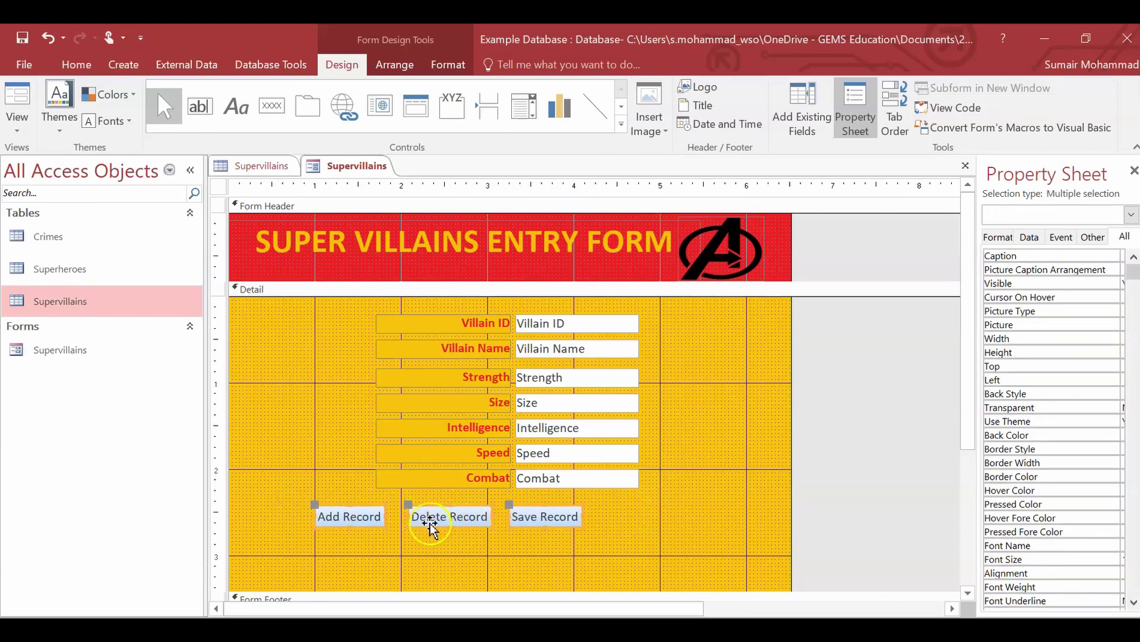
pyautogui.moveTo(430, 526); pyautogui.dragTo(484, 526)
pyautogui.click(494, 567)
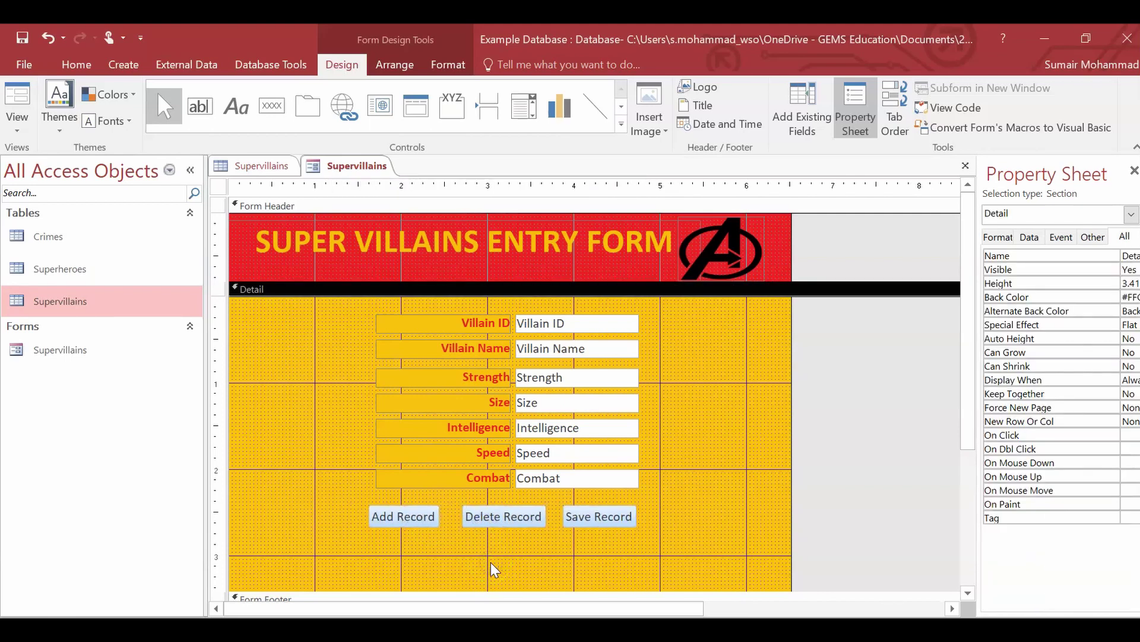
# - Add a text-labelled Go To Next Record button below Save Record
pyautogui.click(272, 107)
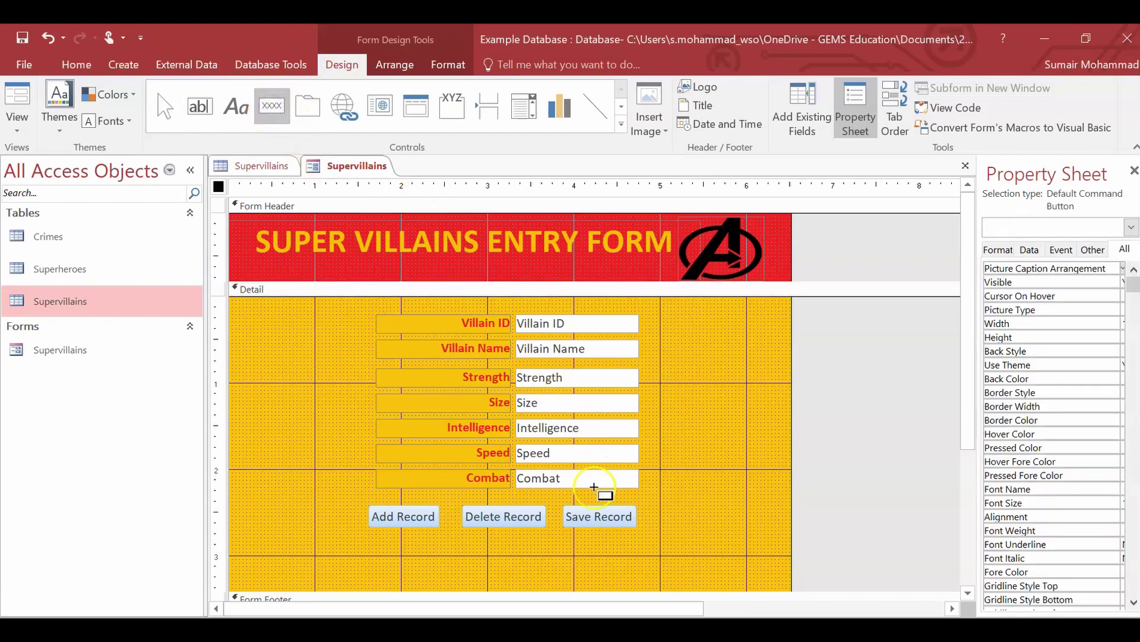
pyautogui.moveTo(589, 546); pyautogui.dragTo(682, 570)
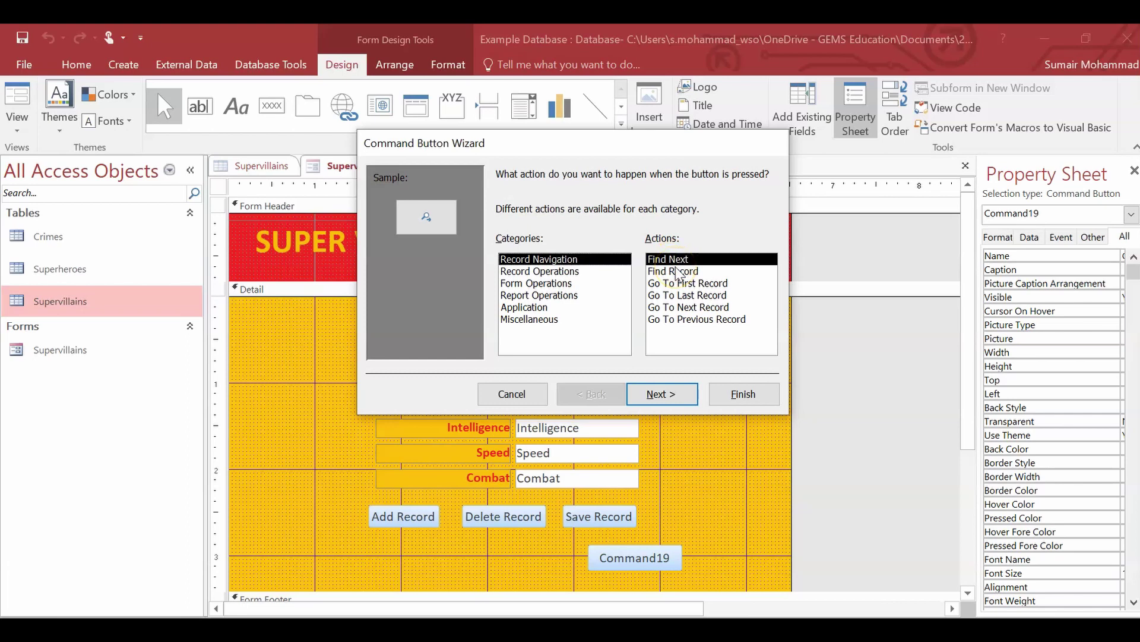
pyautogui.click(677, 308)
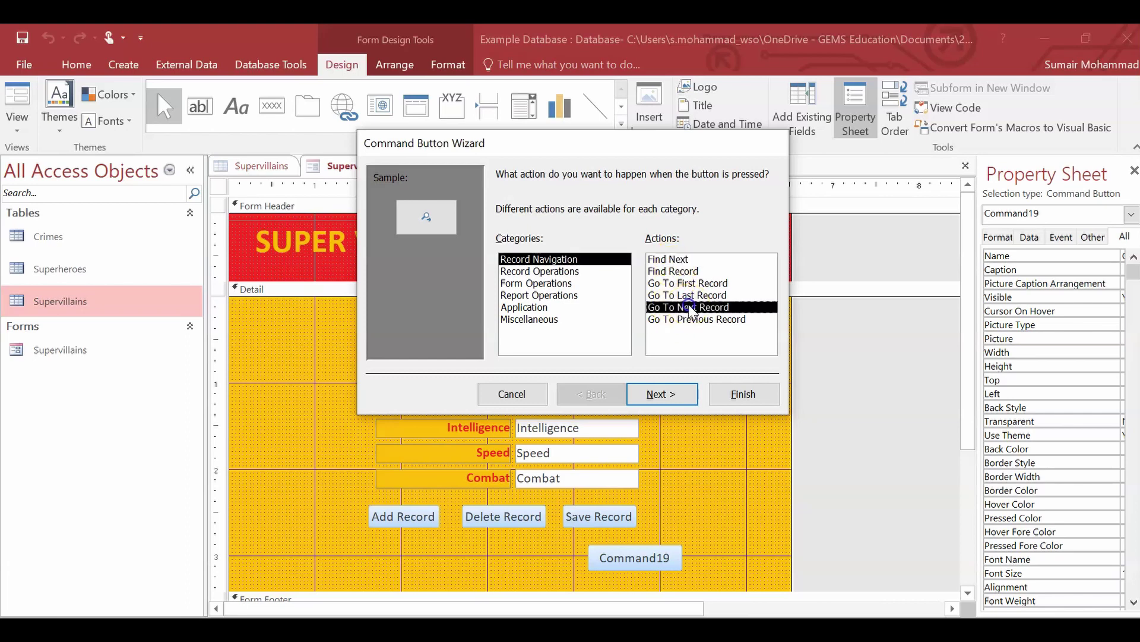
pyautogui.click(661, 394)
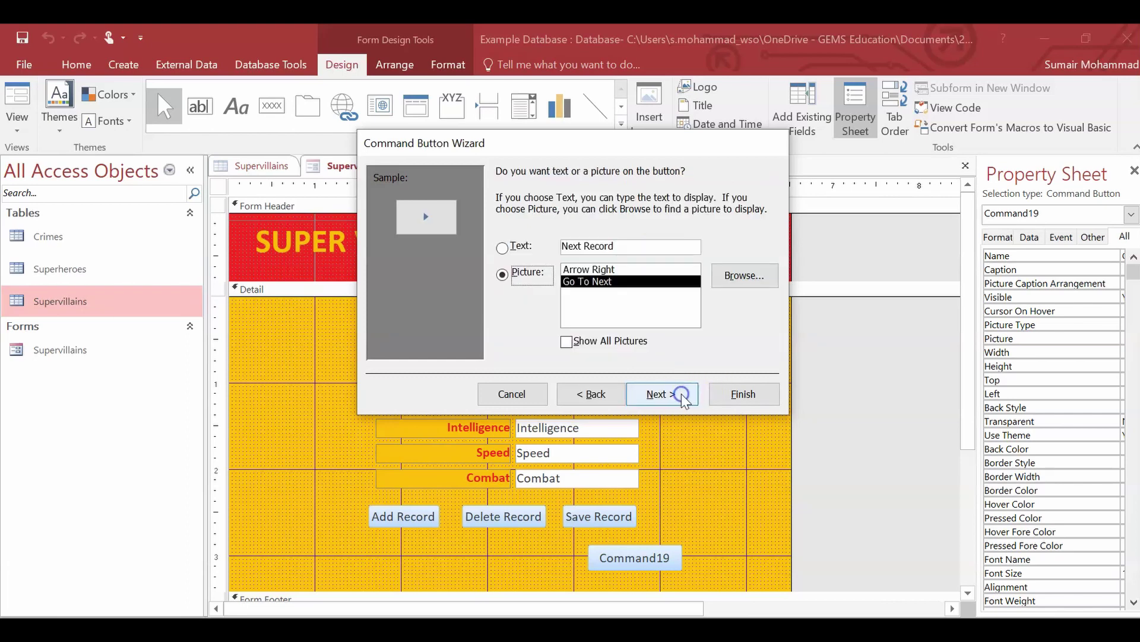
pyautogui.click(517, 246)
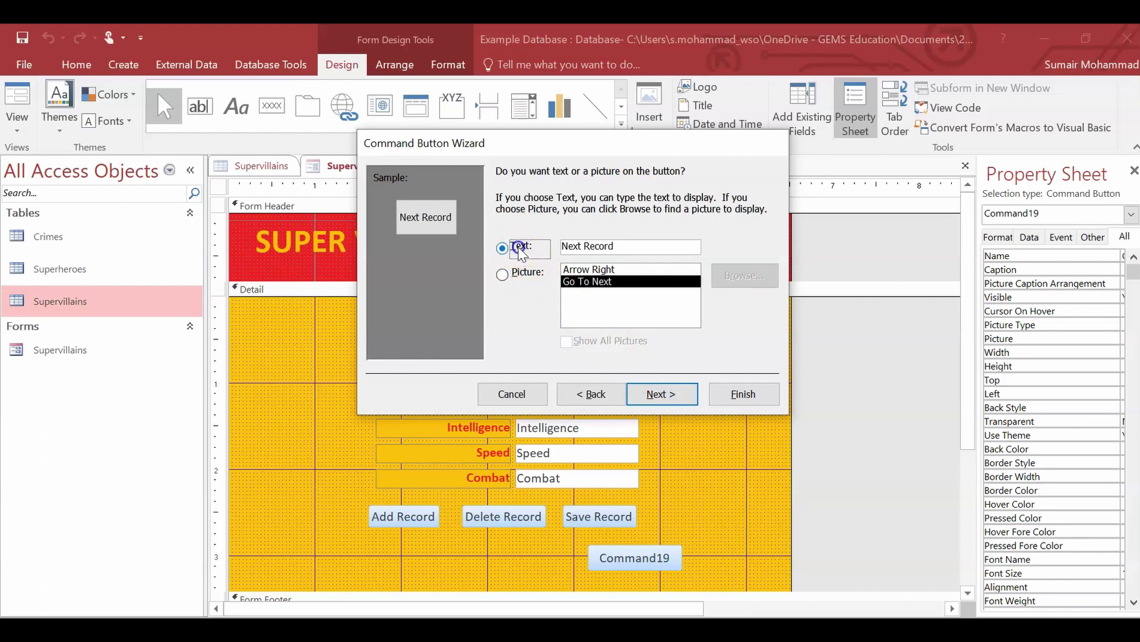
pyautogui.click(743, 394)
# - Add a text-labelled Go To Previous Record button to the form
pyautogui.click(462, 546)
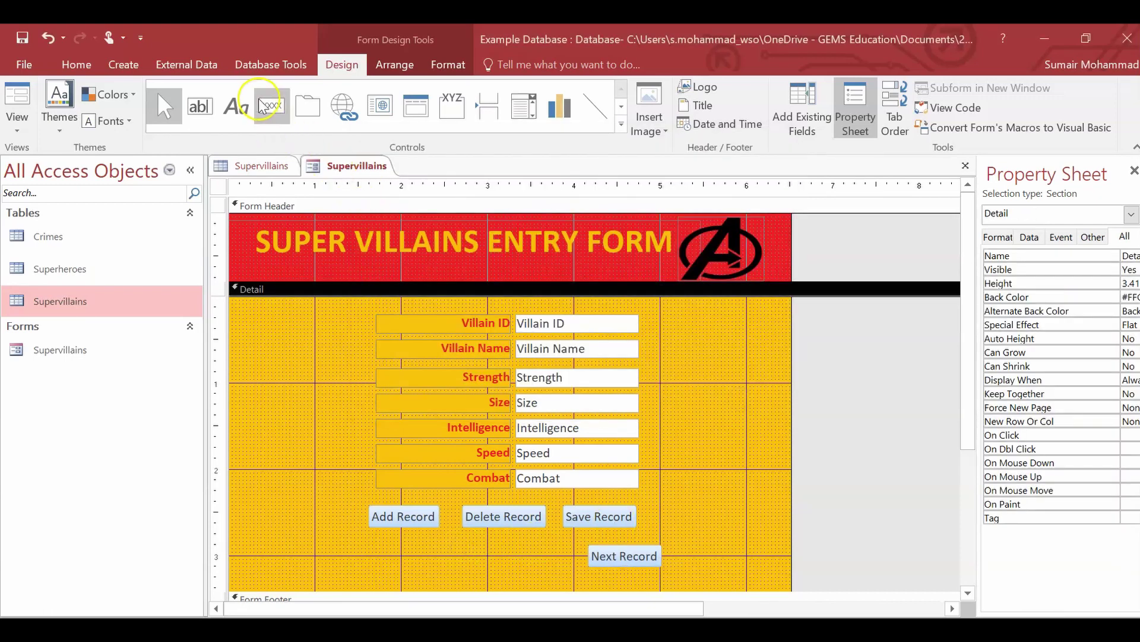
pyautogui.click(272, 106)
pyautogui.click(347, 536)
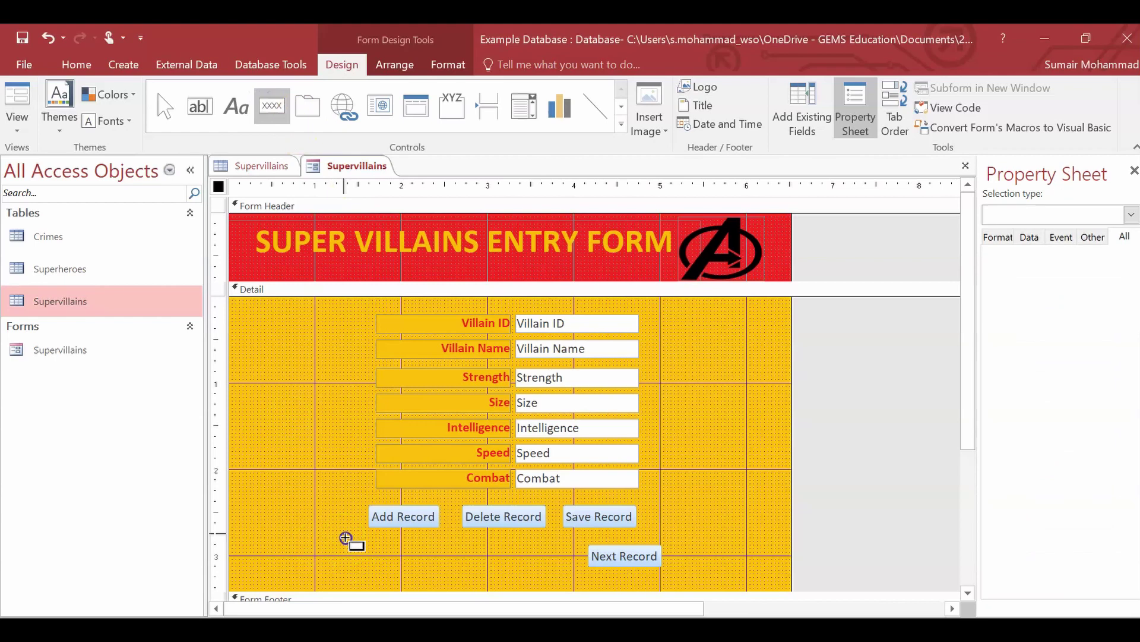
pyautogui.click(661, 320)
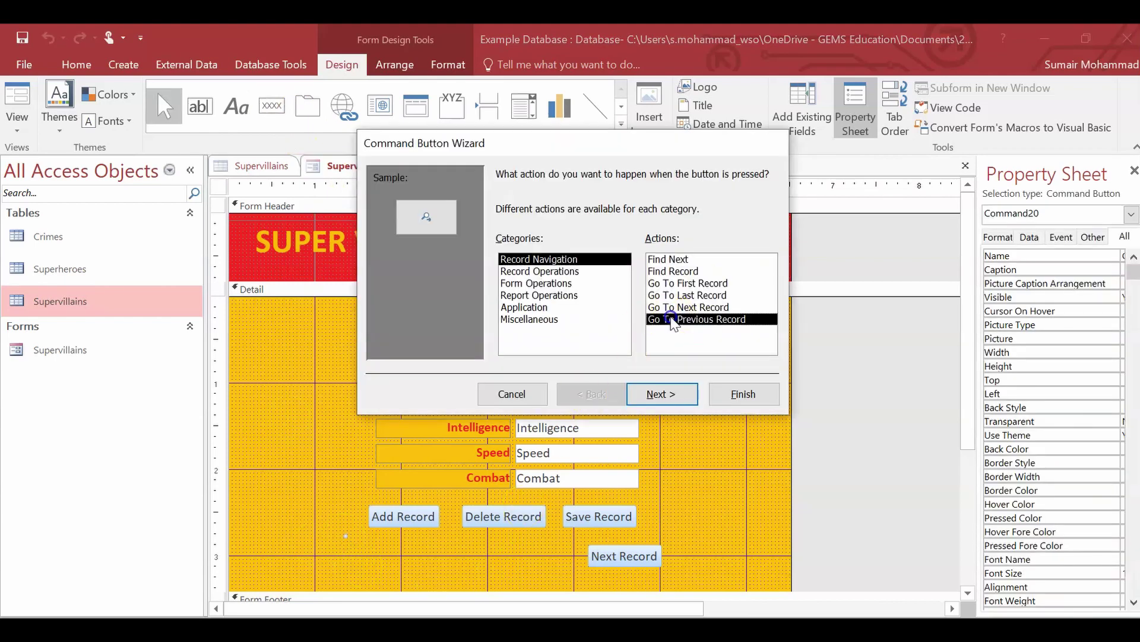
pyautogui.click(677, 398)
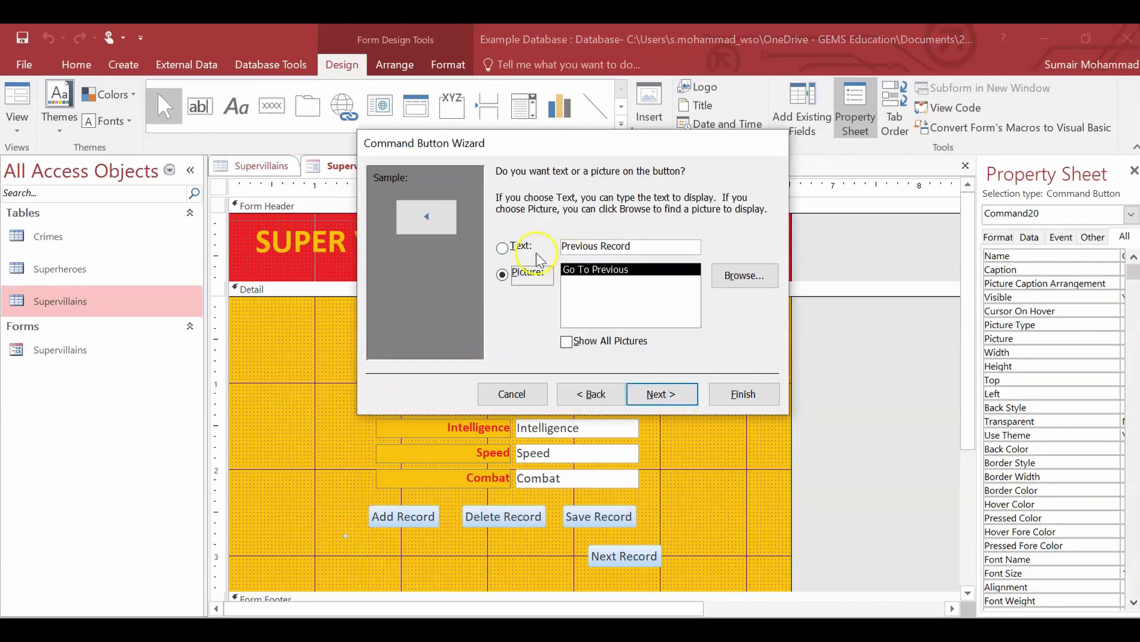
pyautogui.click(503, 247)
pyautogui.click(741, 395)
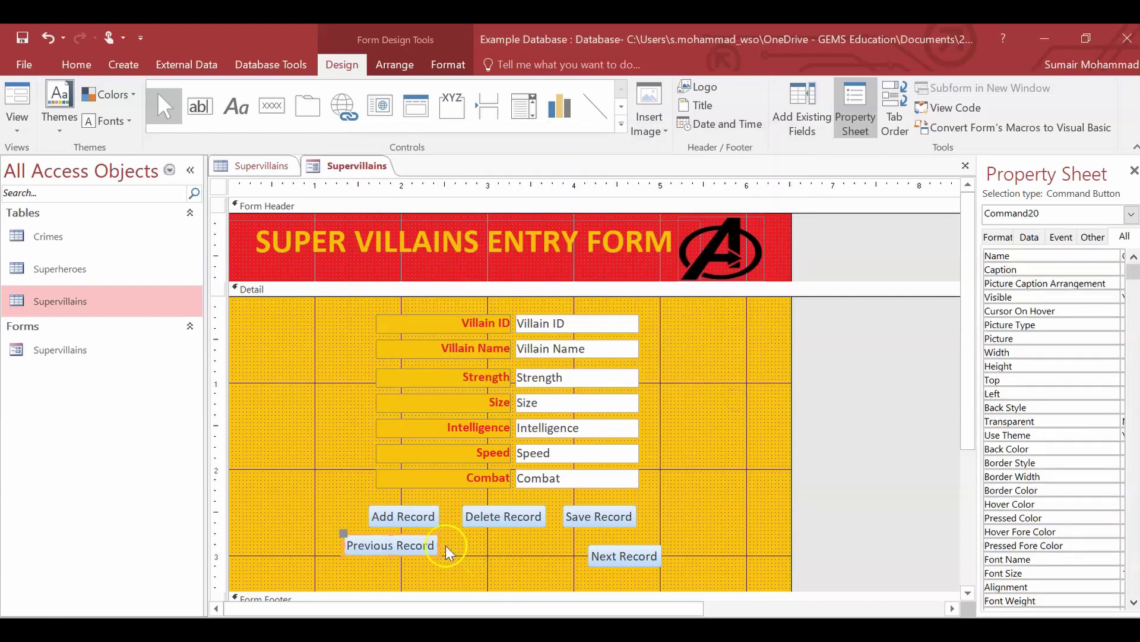
# - Line up Previous Record and Next Record in a row beneath the other buttons
pyautogui.moveTo(418, 555); pyautogui.dragTo(390, 558)
pyautogui.click(603, 564)
pyautogui.moveTo(602, 568); pyautogui.dragTo(624, 564)
pyautogui.click(533, 555)
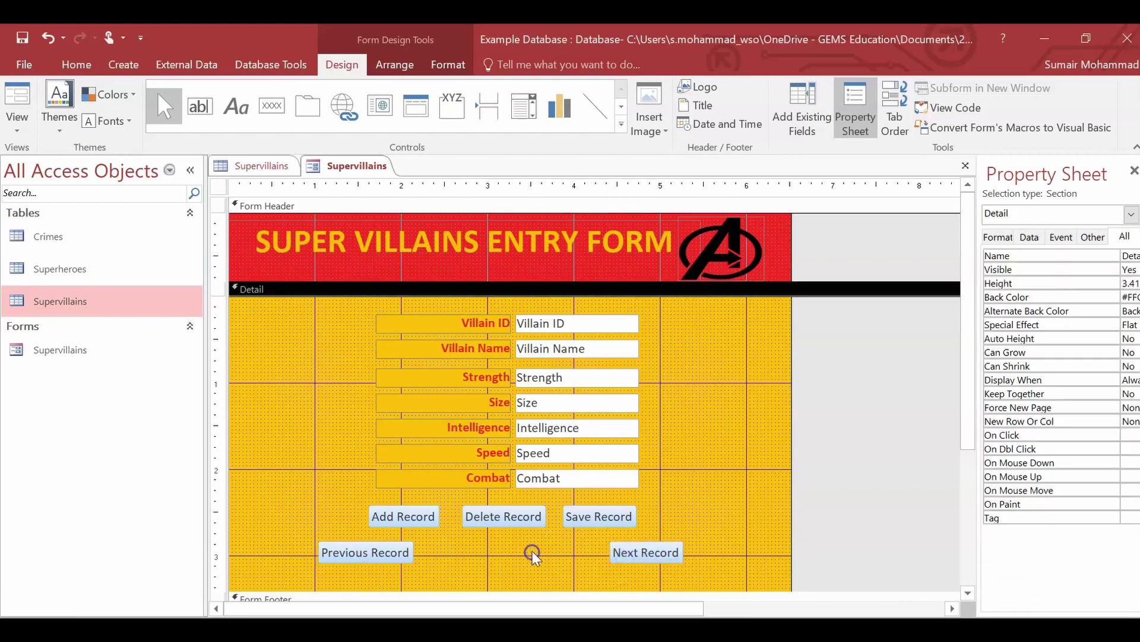
# - Switch to Form view, start a new blank record, and close the Supervillains table tab
pyautogui.click(13, 103)
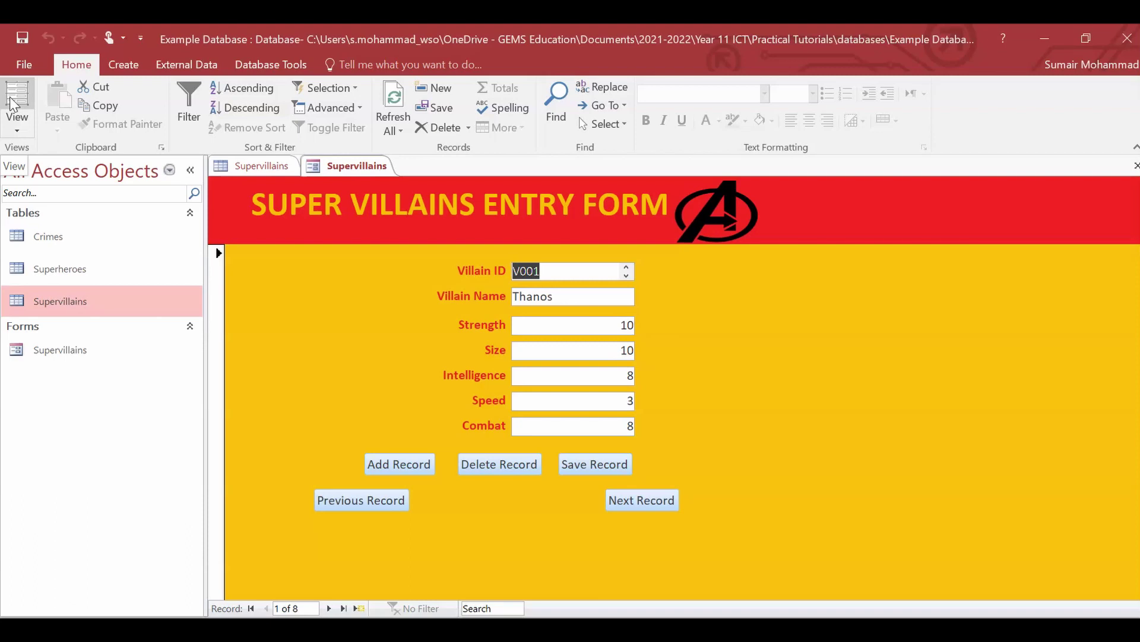
pyautogui.click(394, 465)
pyautogui.click(546, 266)
pyautogui.click(241, 172)
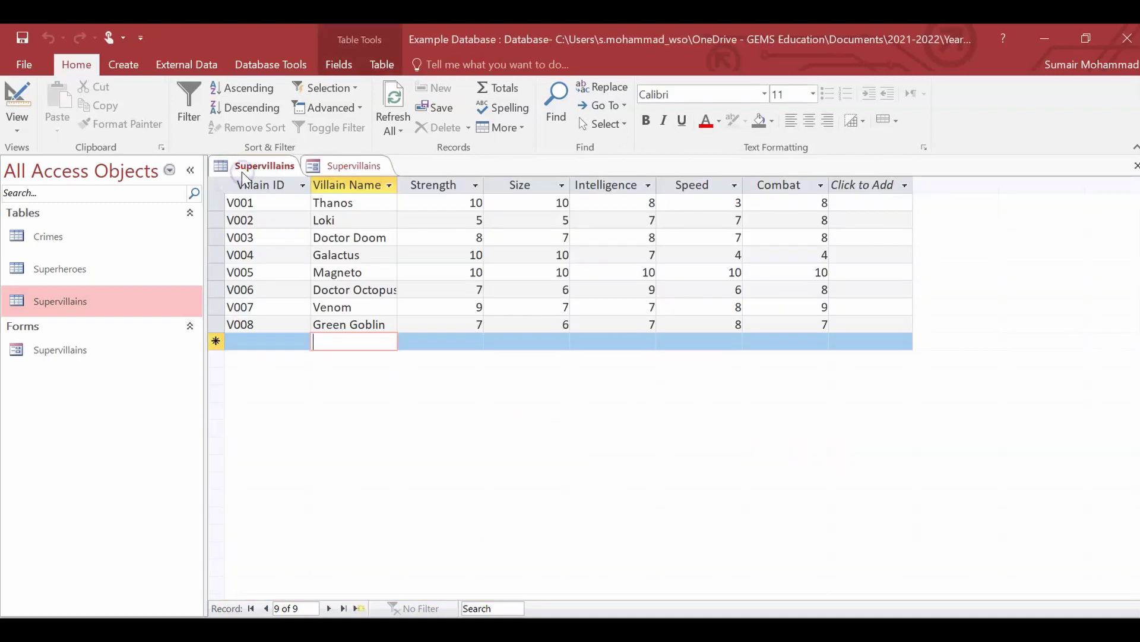
pyautogui.click(1136, 166)
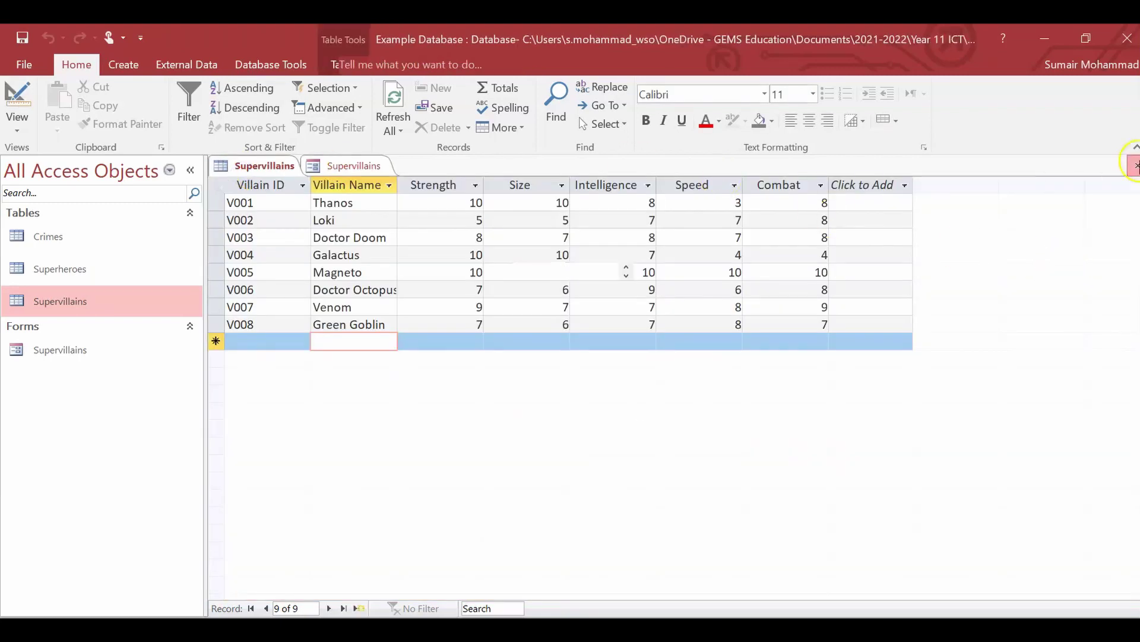
# - Enter Villain ID V009 and the villain's name
pyautogui.click(572, 272)
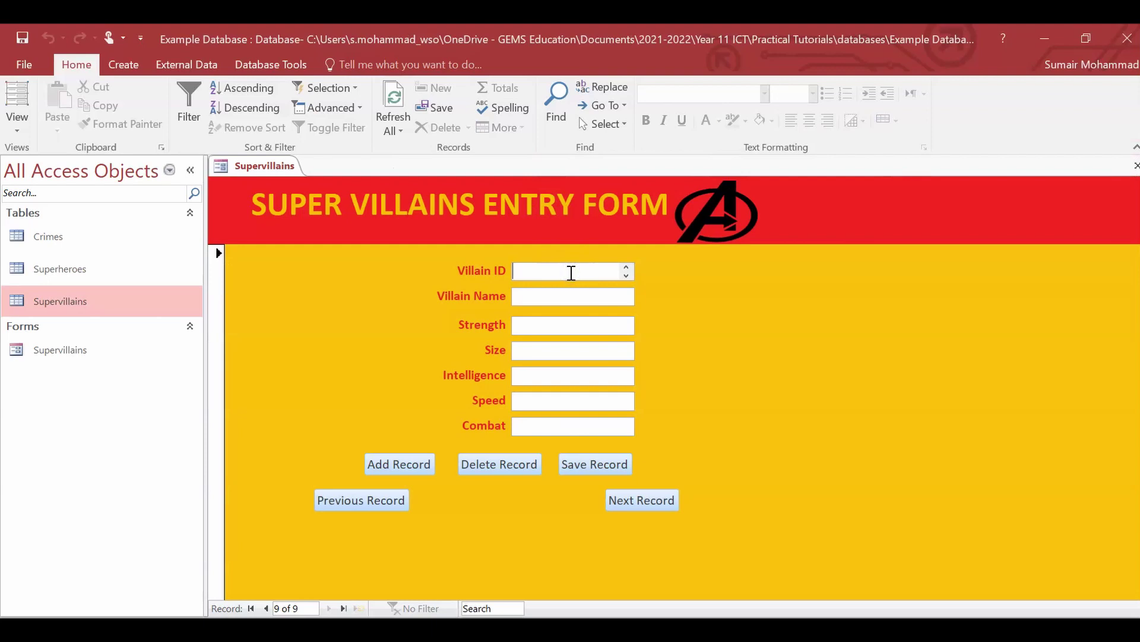
pyautogui.click(571, 274)
pyautogui.write('V')
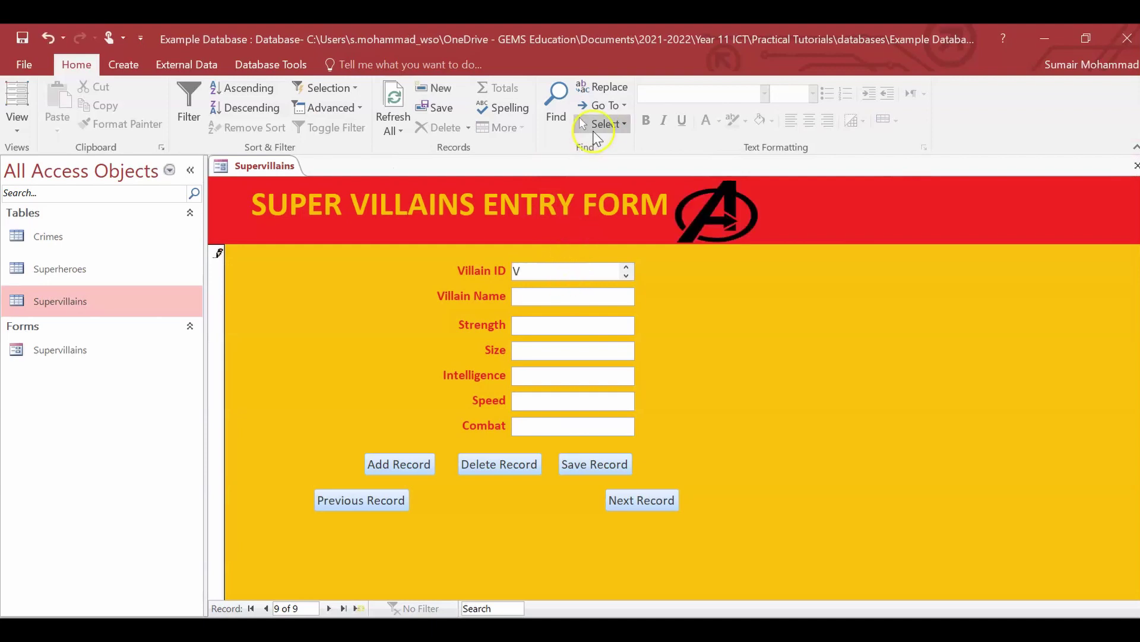
pyautogui.write('009')
pyautogui.press('Tab')
pyautogui.click(591, 302)
pyautogui.write('f')
pyautogui.press('BackSpace')
pyautogui.write('Farzan')
pyautogui.press('Tab')
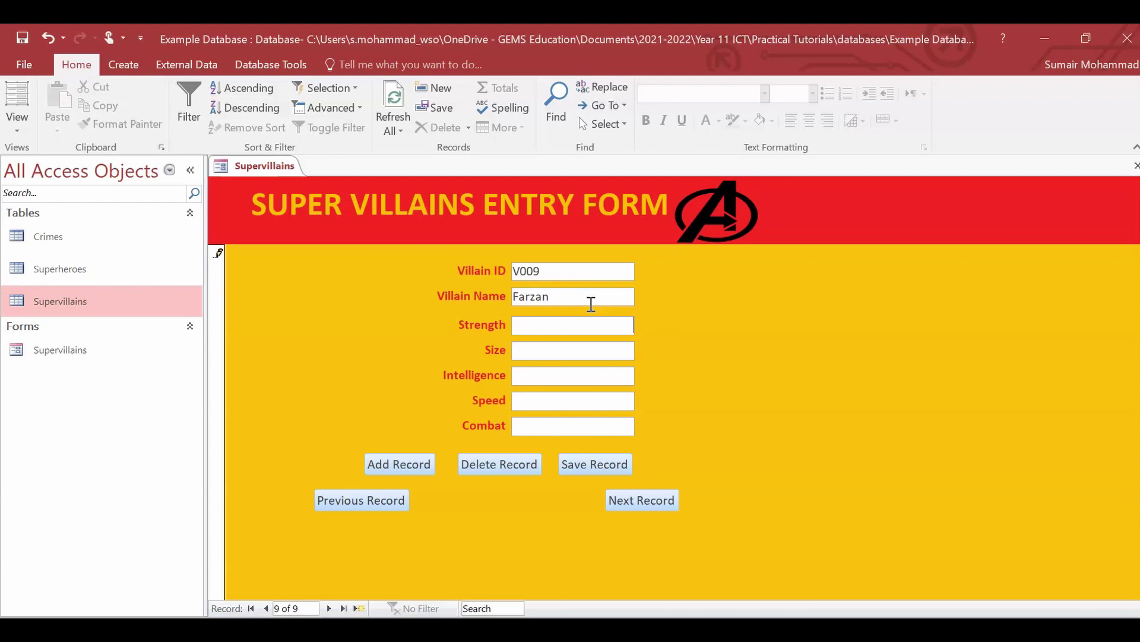
# - Enter Strength 6, Size -1, Intelligence 9, Speed 8 and Combat 10
pyautogui.write('6')
pyautogui.write('-1')
pyautogui.write('9')
pyautogui.write('8')
pyautogui.write('10')
pyautogui.click(620, 404)
# - Save the new villain, check that row V009 appears in the Supervillains table, and return to the form
pyautogui.click(592, 466)
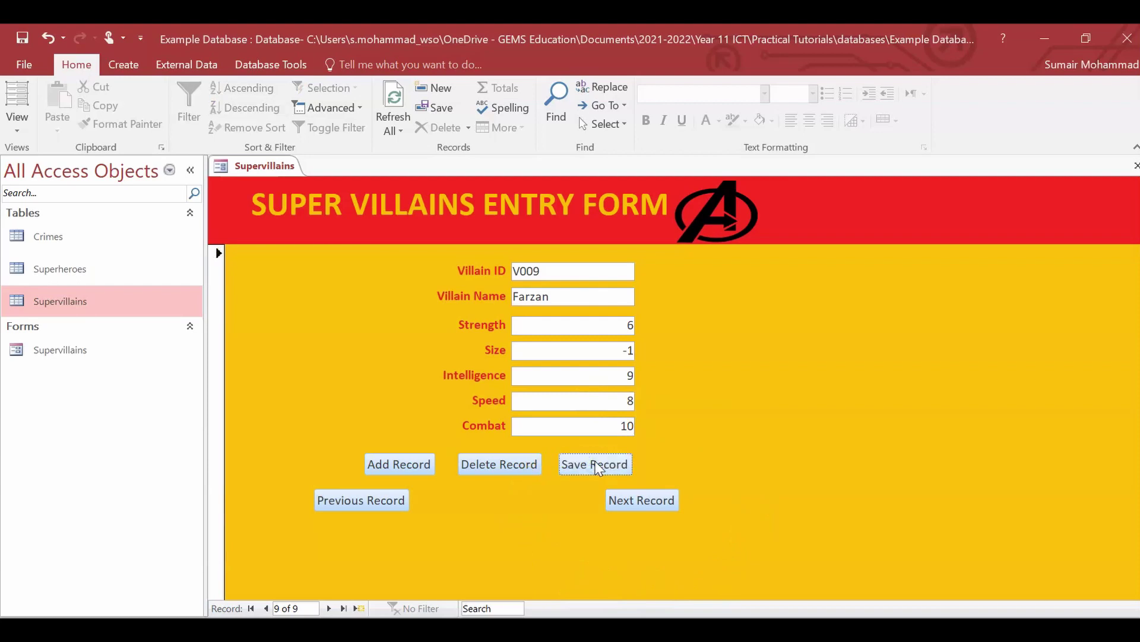
pyautogui.click(61, 298)
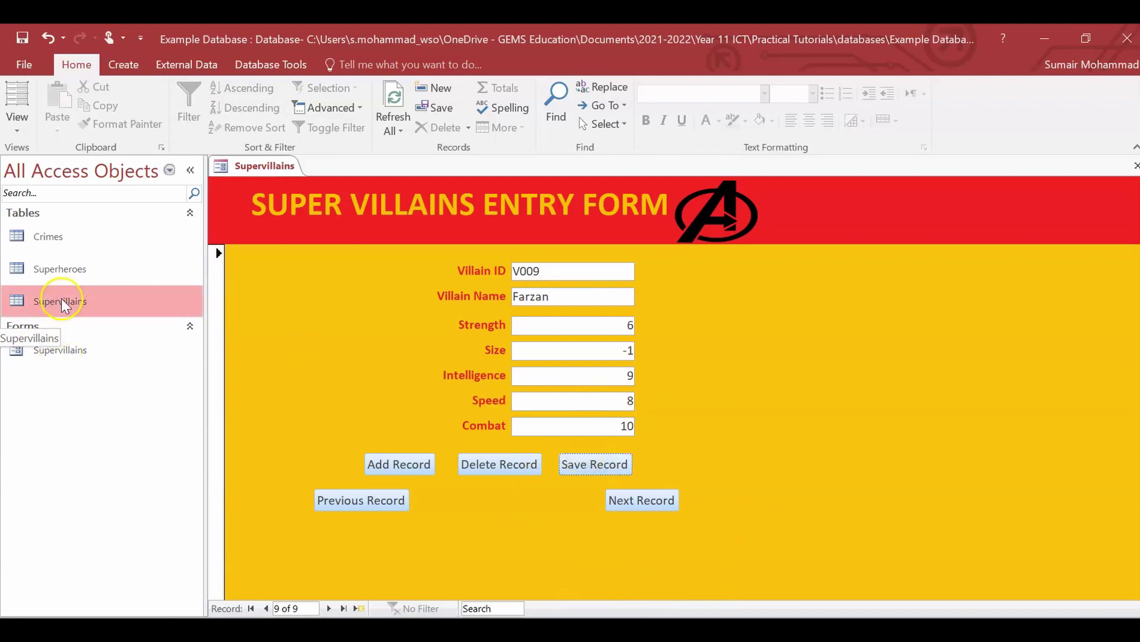
pyautogui.doubleClick(62, 298)
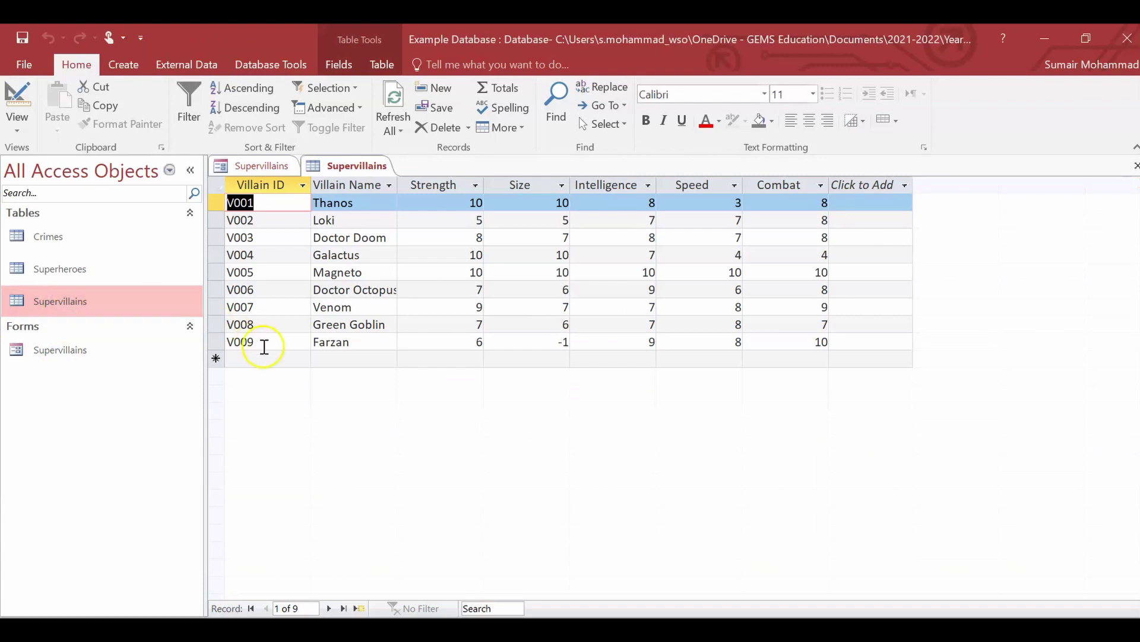
pyautogui.click(216, 341)
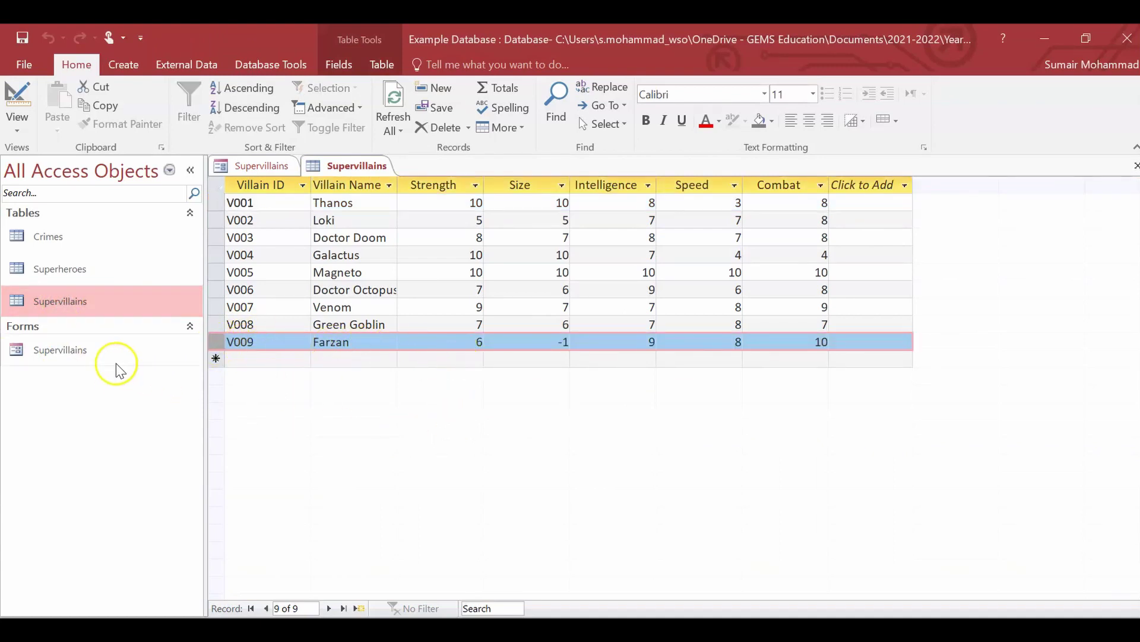
pyautogui.click(262, 167)
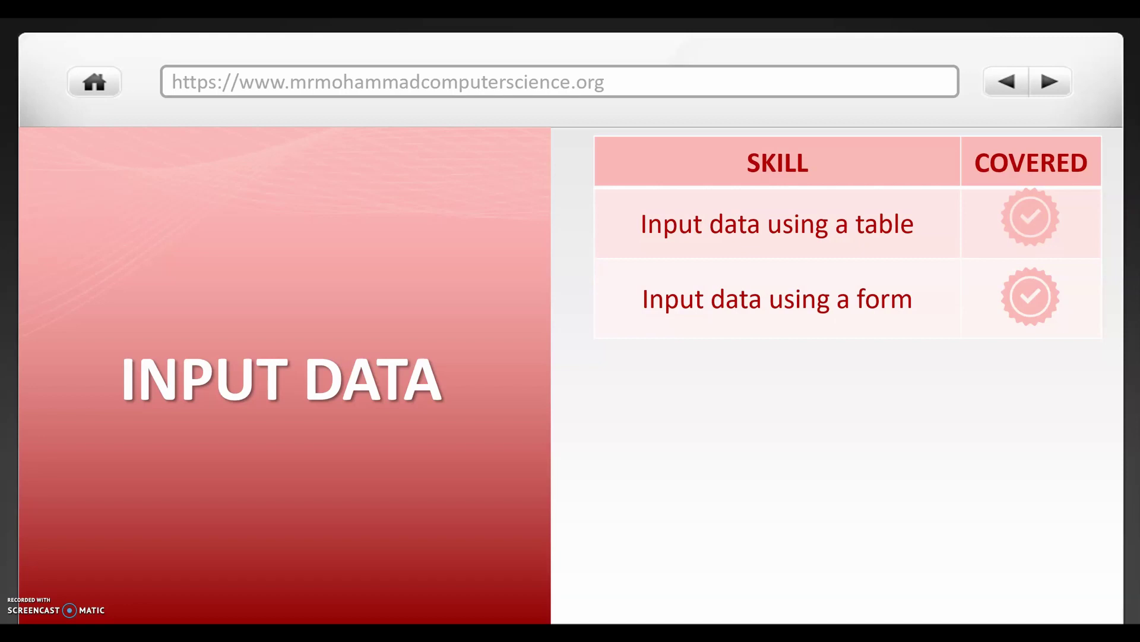
# - Advance to the Database Management Skills Checklist and reveal the Input data tick
pyautogui.press('Right')
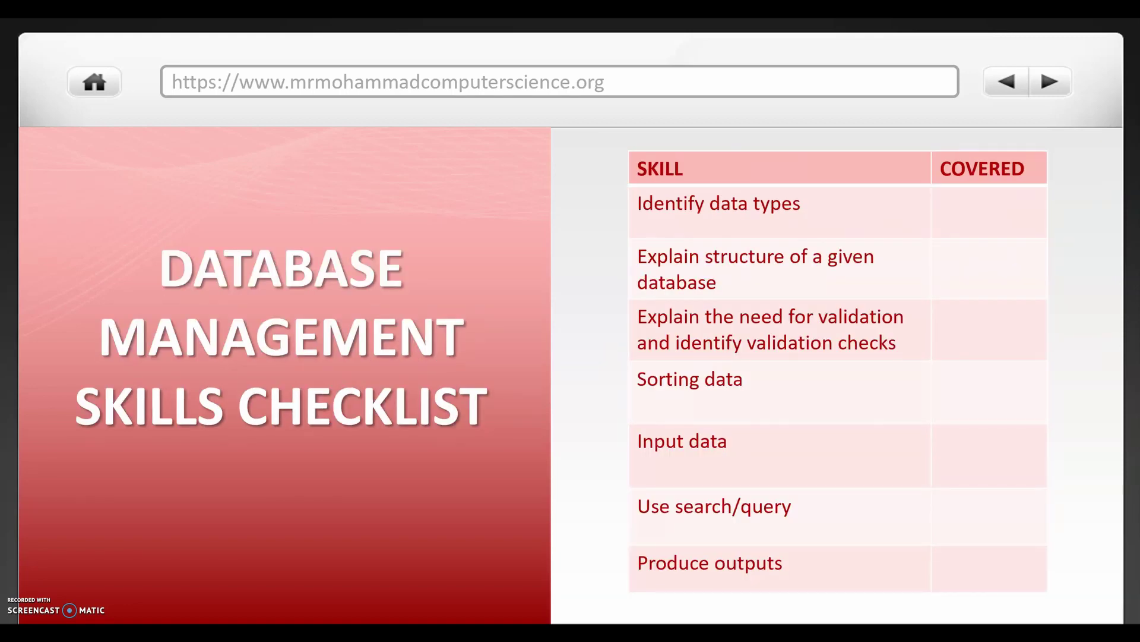
pyautogui.press('Right')
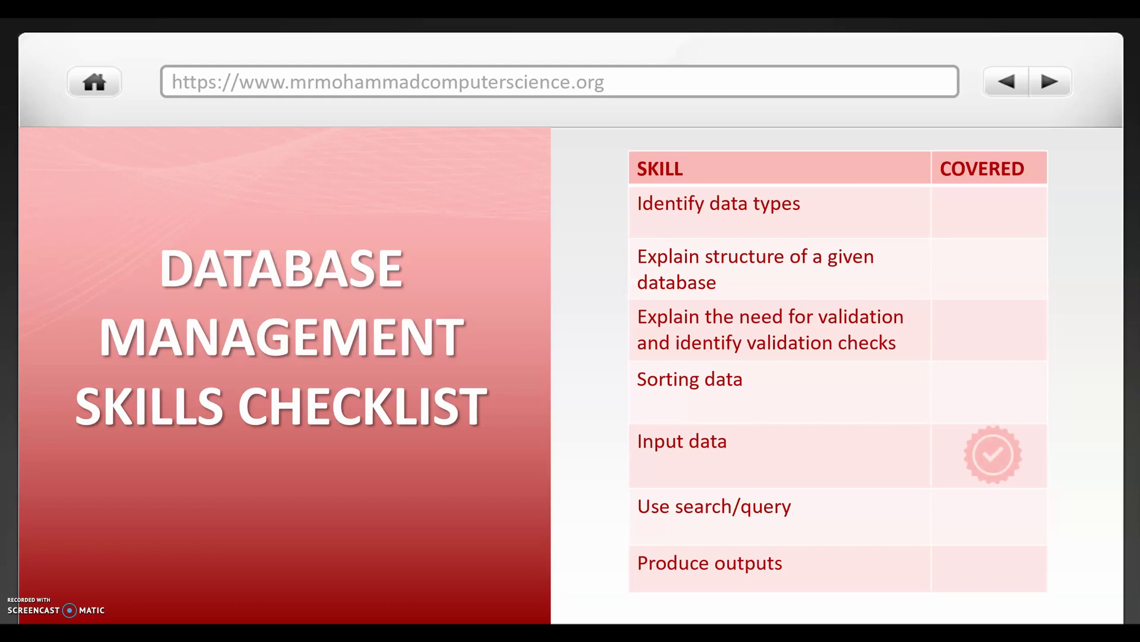